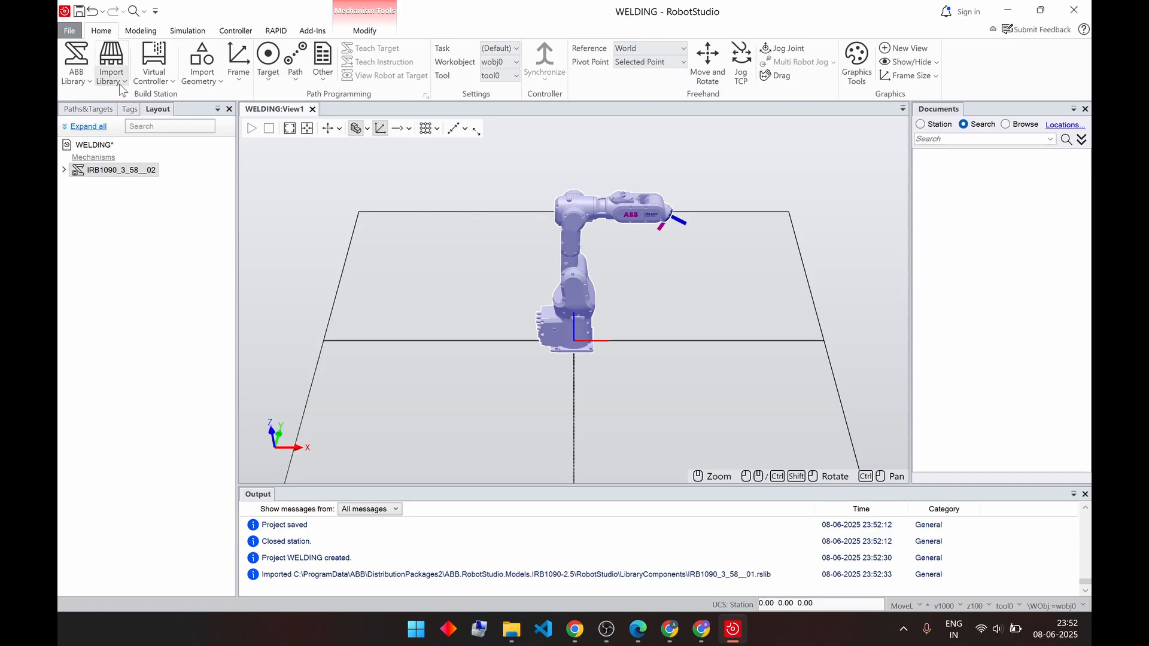
# Import the Binzel air 22 arc welding gun and attach it to the IRB1090_3_58__02 robot's flange.
pyautogui.click(120, 82)
pyautogui.moveTo(143, 142)
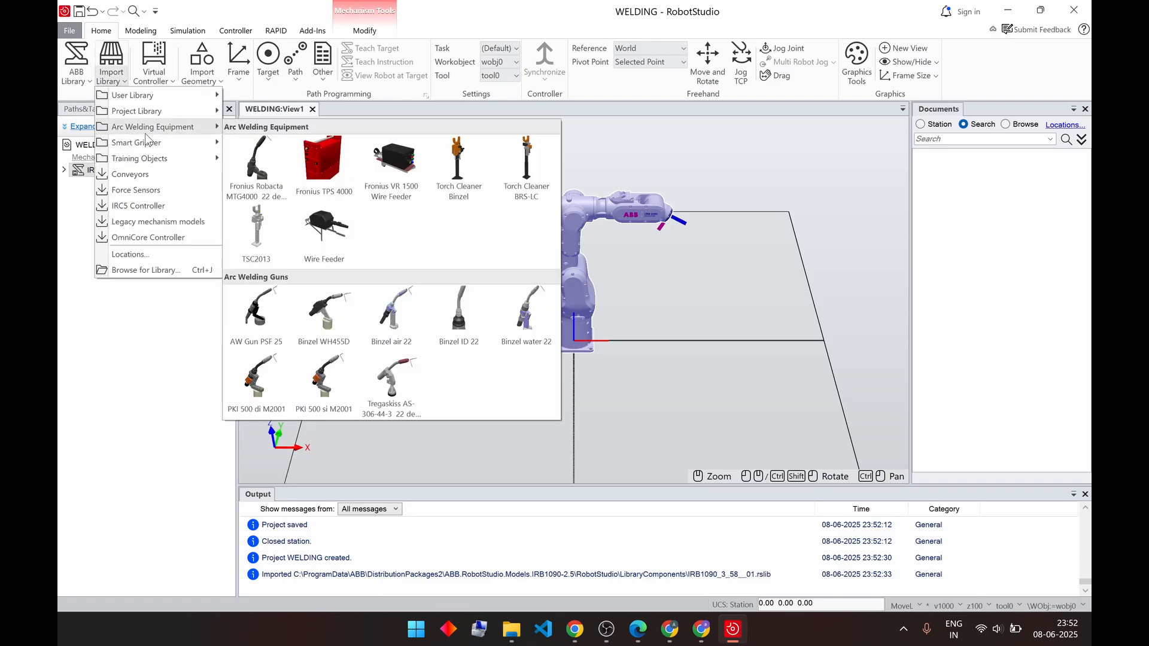
pyautogui.click(399, 332)
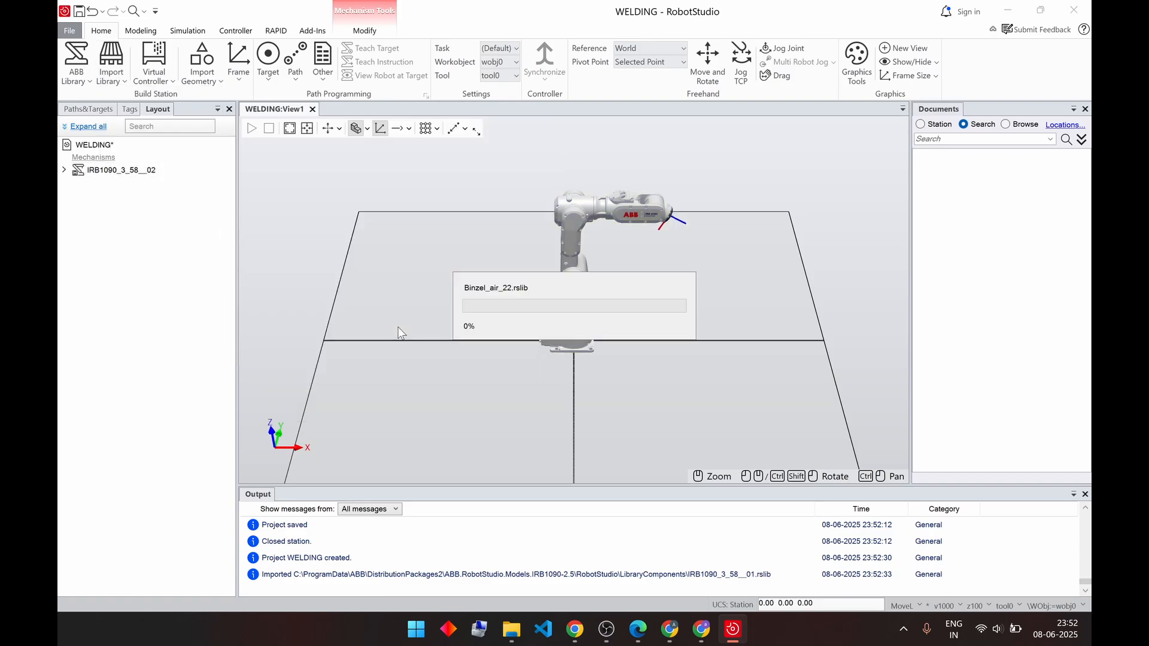
pyautogui.moveTo(93, 171); pyautogui.dragTo(103, 183)
pyautogui.click(557, 363)
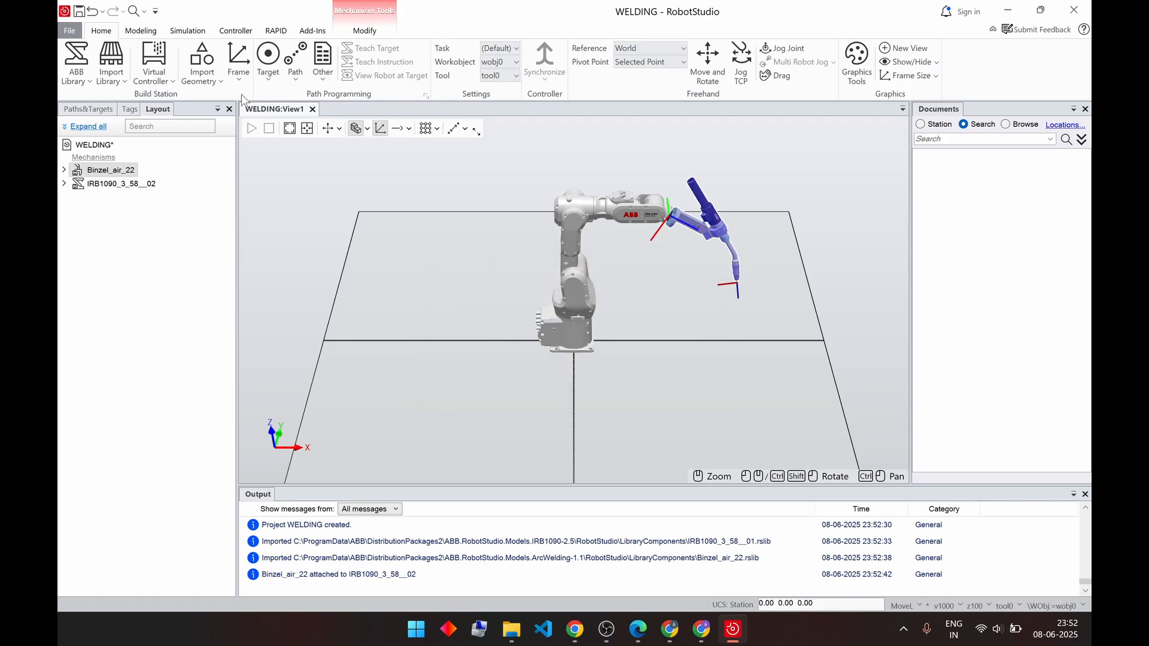
# Create a virtual controller from the layout for IRB1090_3_58__02, using RobotWare 7.18.2 and controller type E10.
pyautogui.click(154, 75)
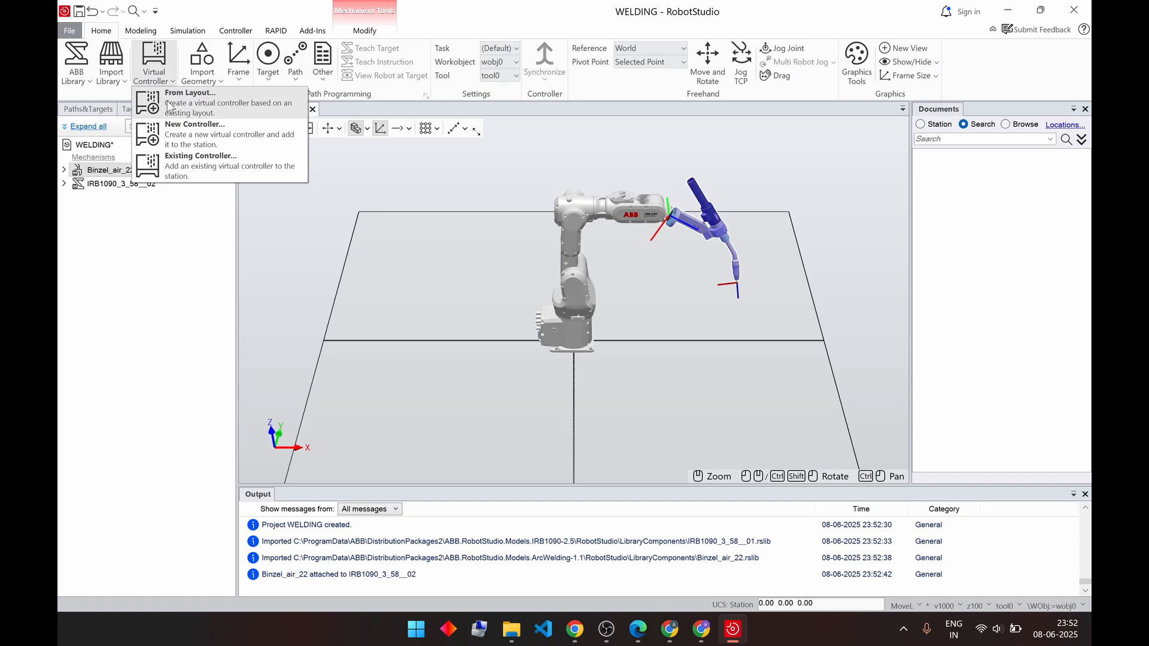
pyautogui.click(173, 106)
pyautogui.click(638, 431)
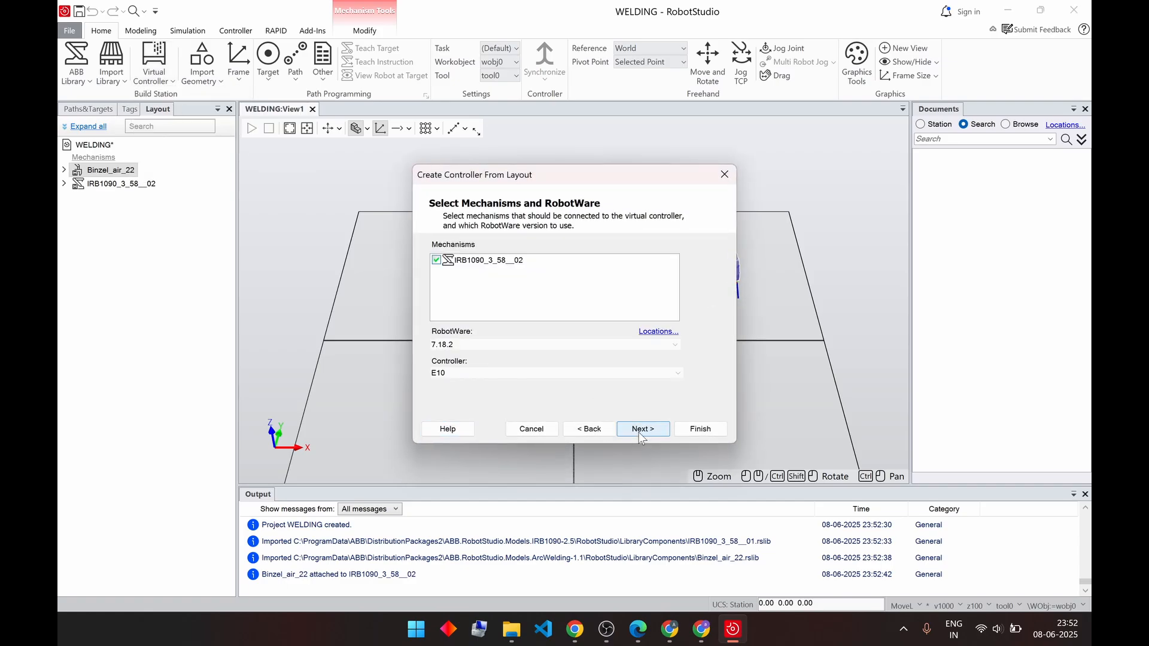
pyautogui.click(637, 431)
pyautogui.click(707, 432)
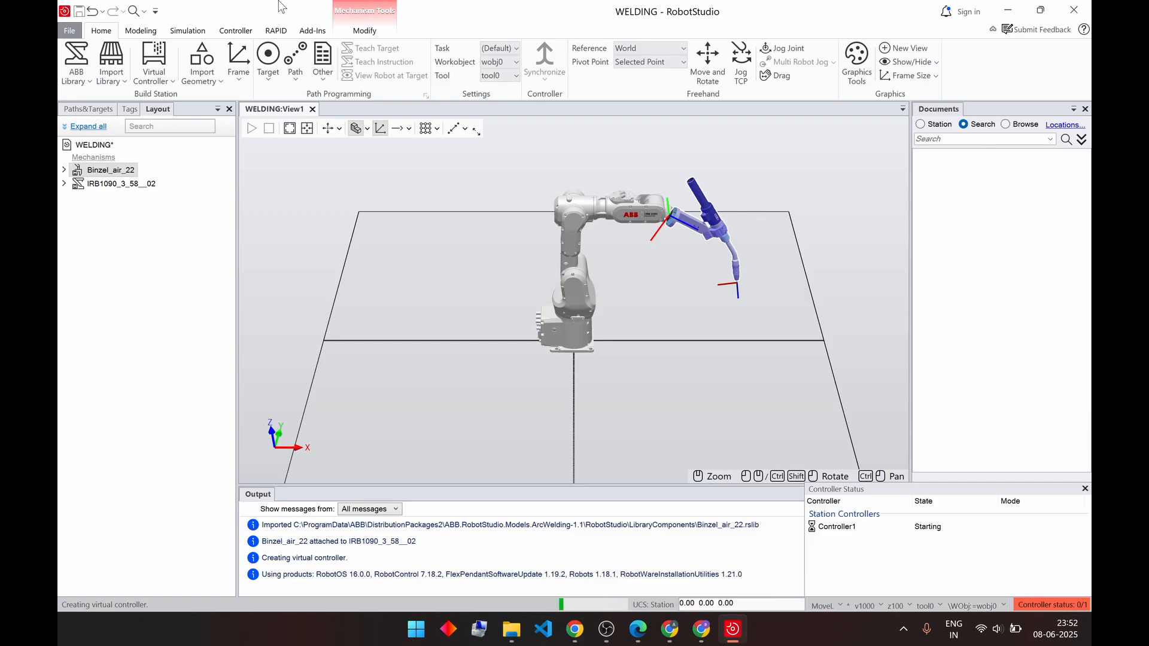
# Create a solid box at the world origin with length, width and height of 100 mm each.
pyautogui.click(141, 31)
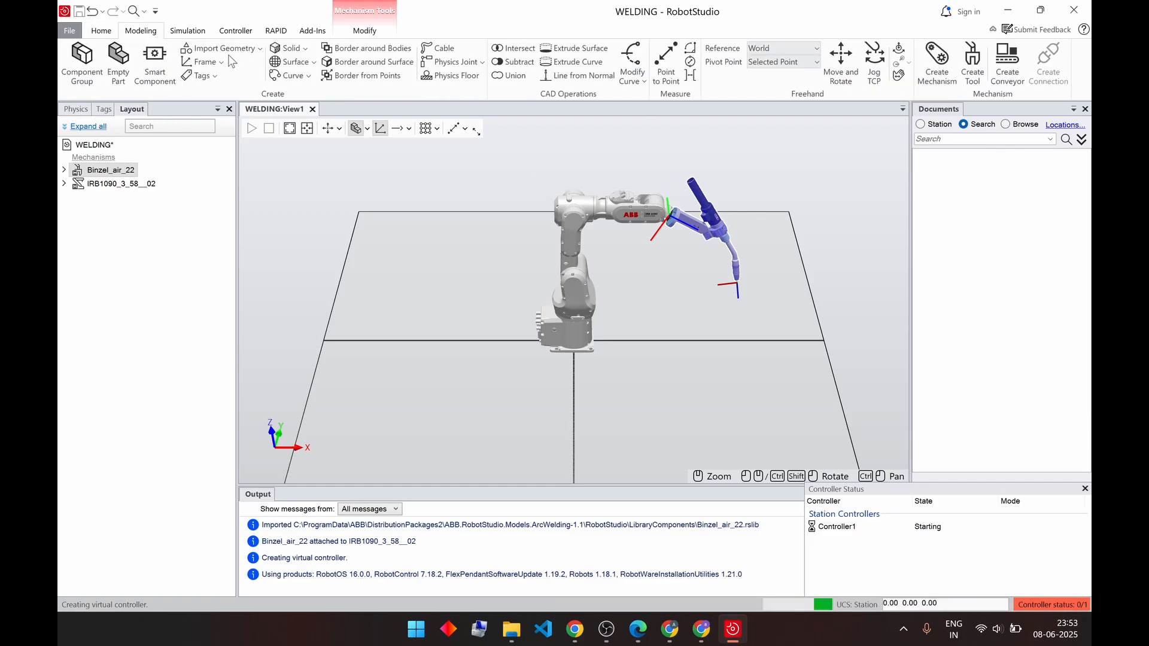
pyautogui.click(288, 48)
pyautogui.click(298, 73)
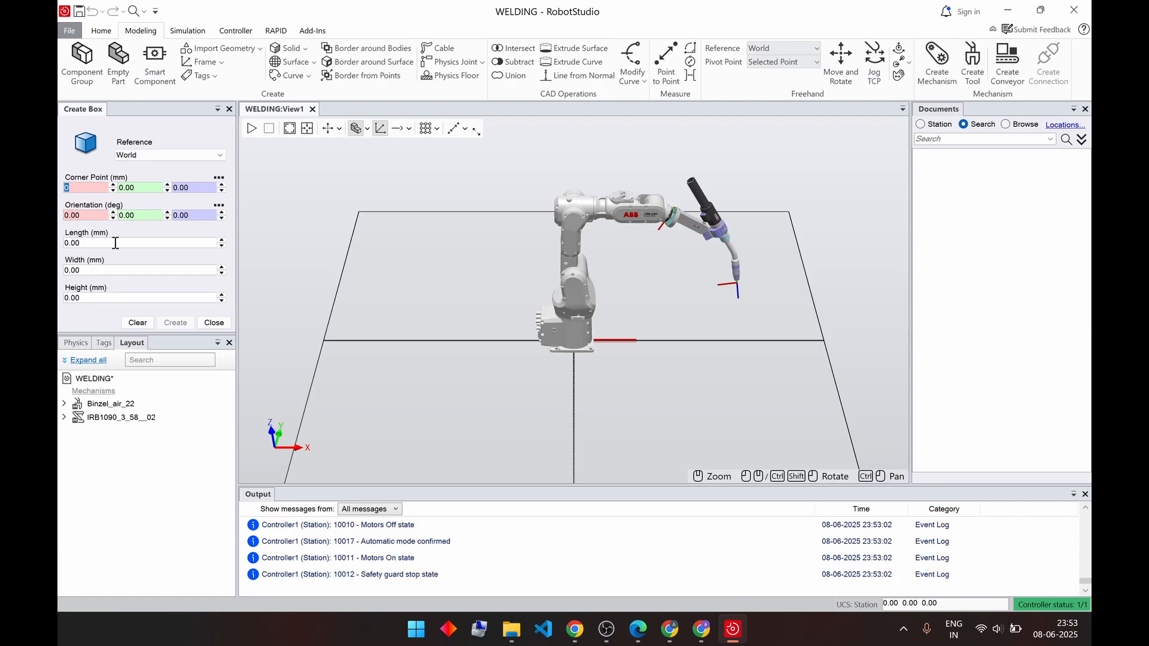
pyautogui.click(75, 247)
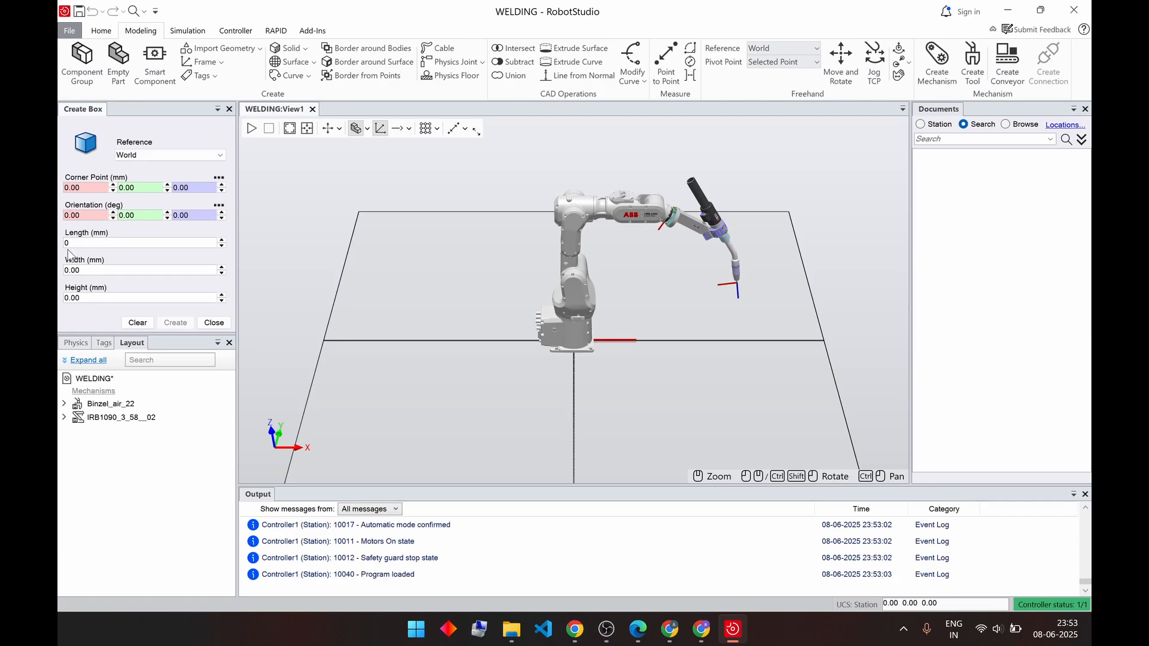
pyautogui.write('100')
pyautogui.press('Tab')
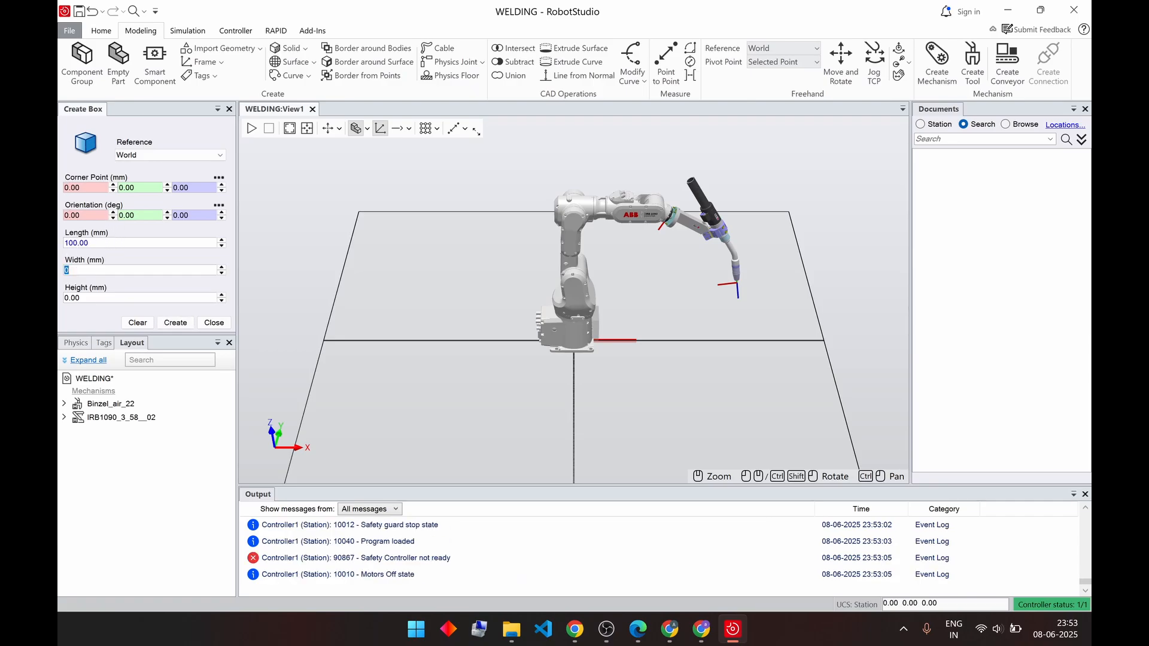
pyautogui.write('100')
pyautogui.press('Tab')
pyautogui.write('100')
pyautogui.click(175, 323)
pyautogui.click(214, 323)
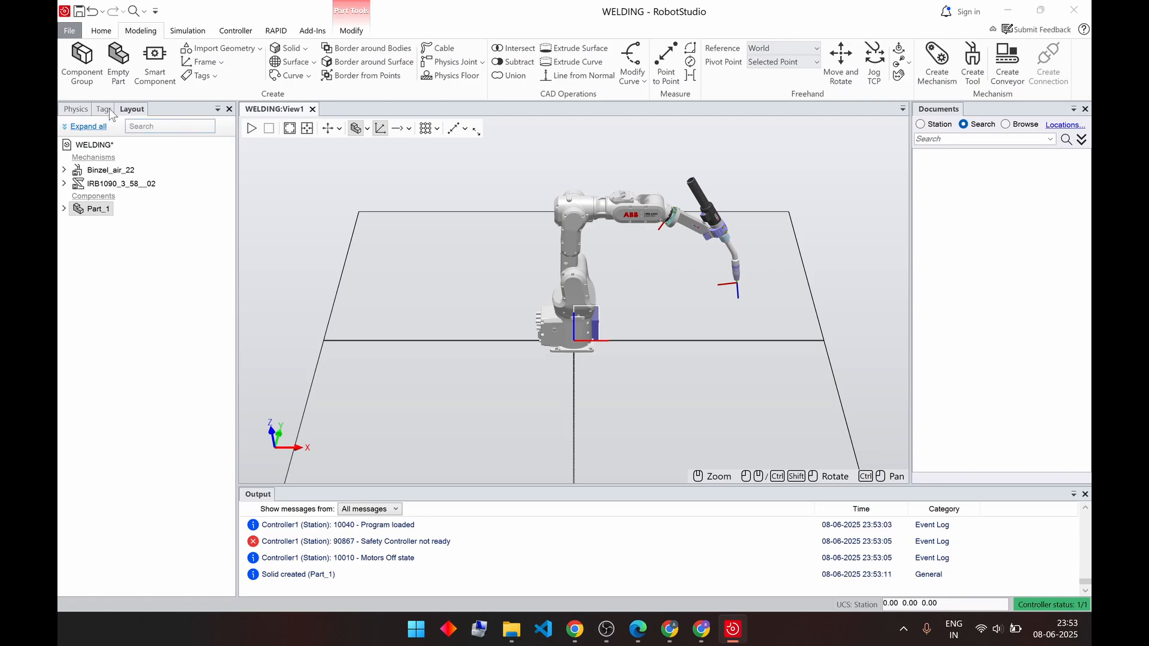
# Move the box freehand about 294 mm along the positive X axis, in front of the robot.
pyautogui.click(101, 30)
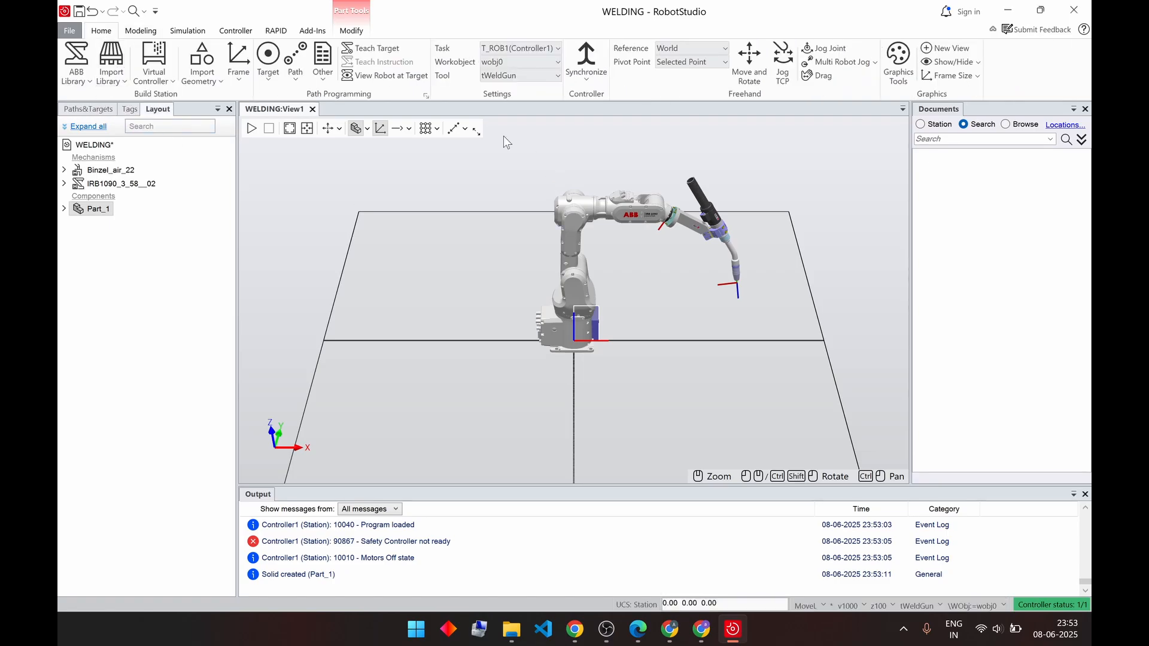
pyautogui.click(747, 65)
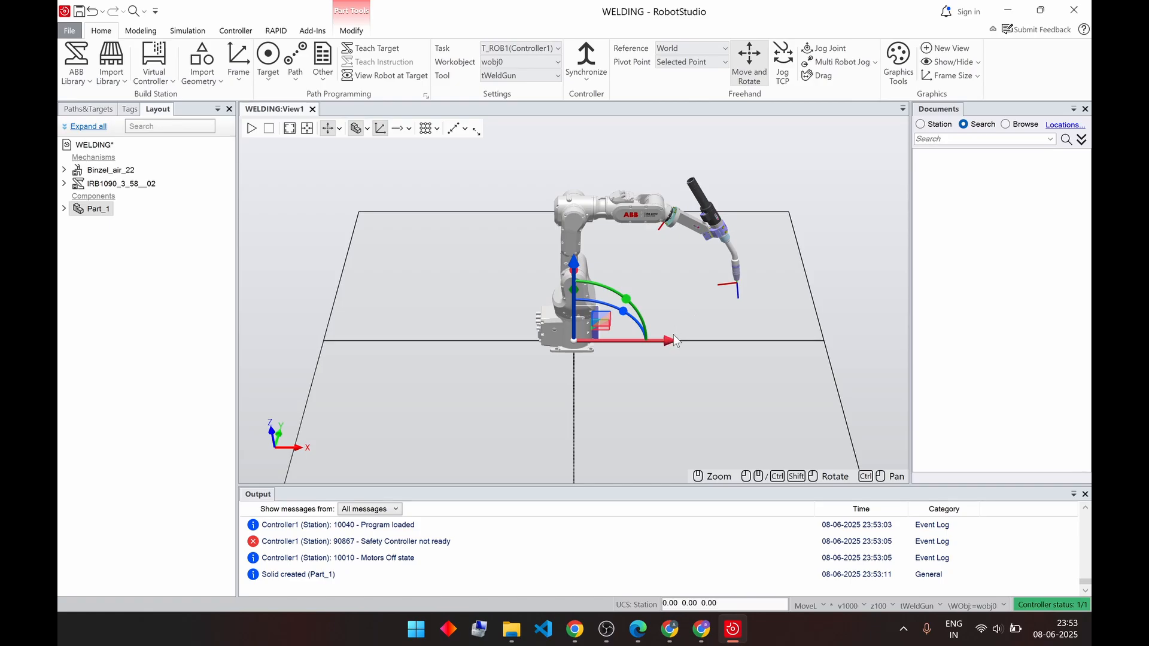
pyautogui.moveTo(673, 340); pyautogui.dragTo(744, 353)
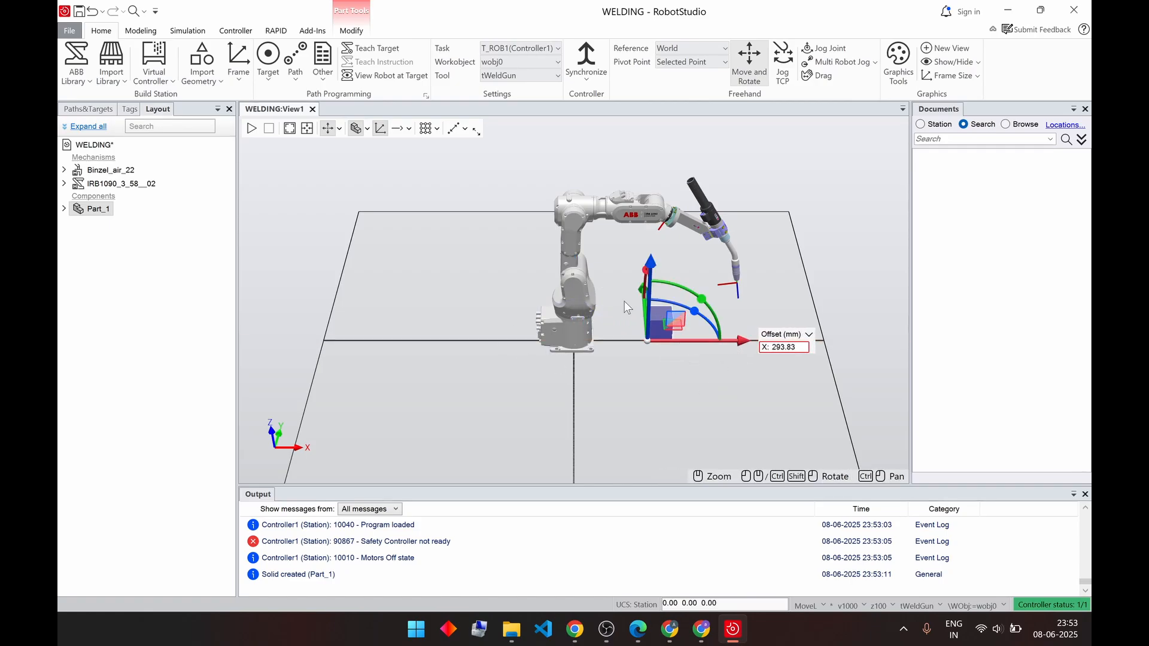
# Jog the IRB1090 robot's joints, setting joint 2 to -45, joint 3 to 45 and joint 5 to 45 degrees.
pyautogui.rightClick(127, 186)
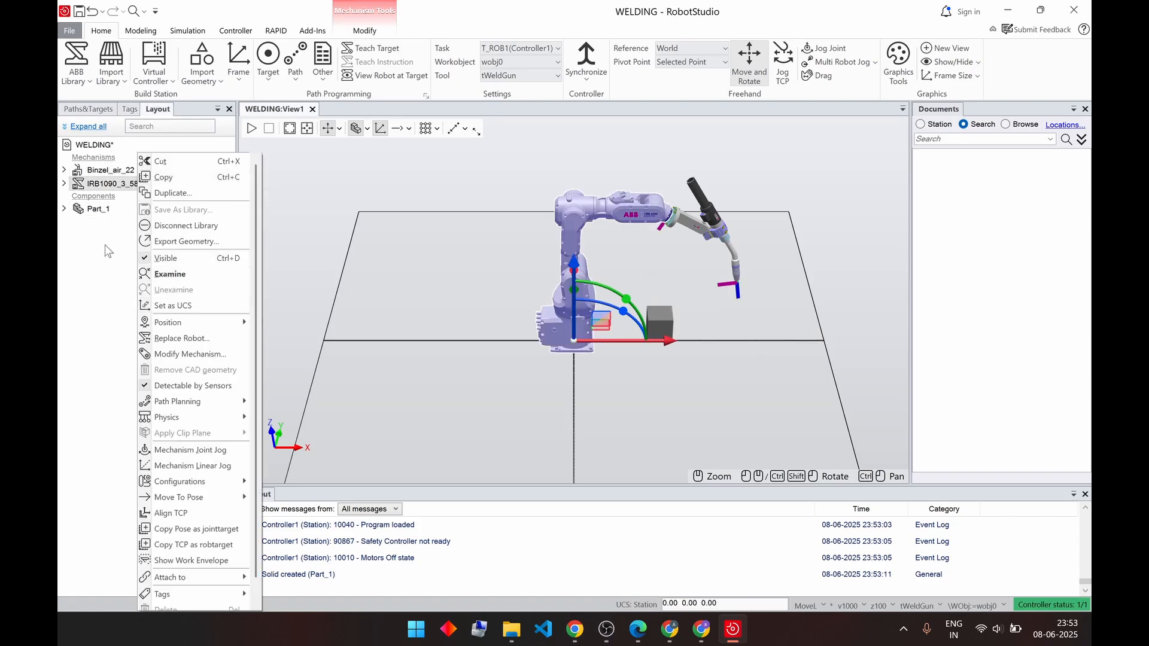
pyautogui.click(218, 451)
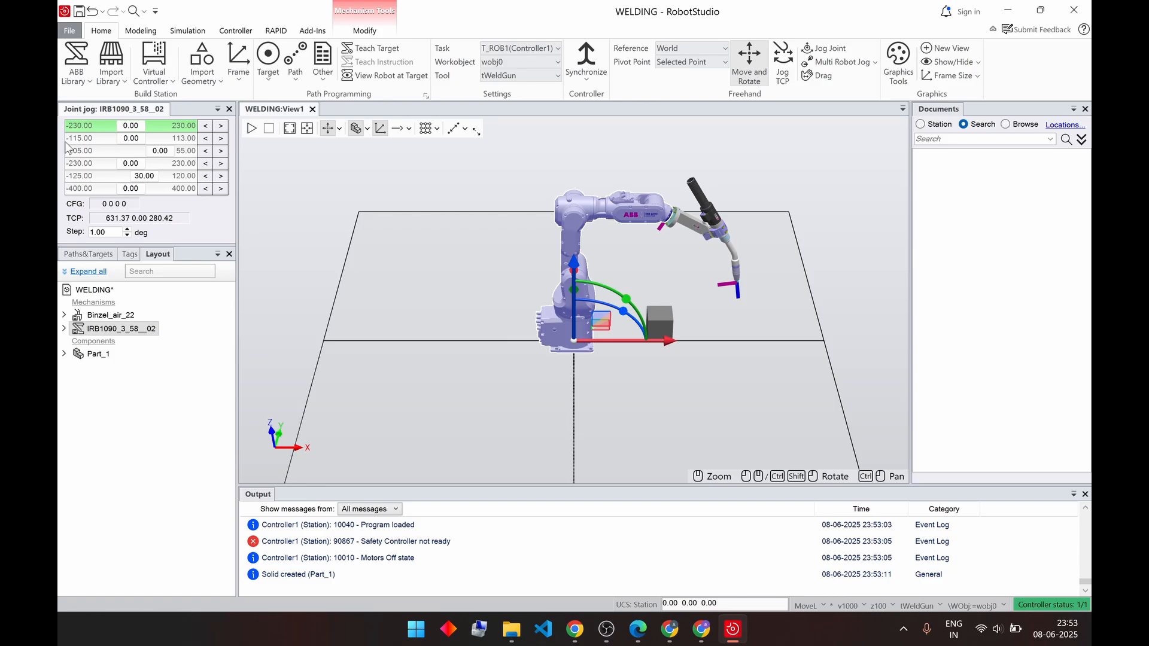
pyautogui.click(130, 143)
pyautogui.write('-45')
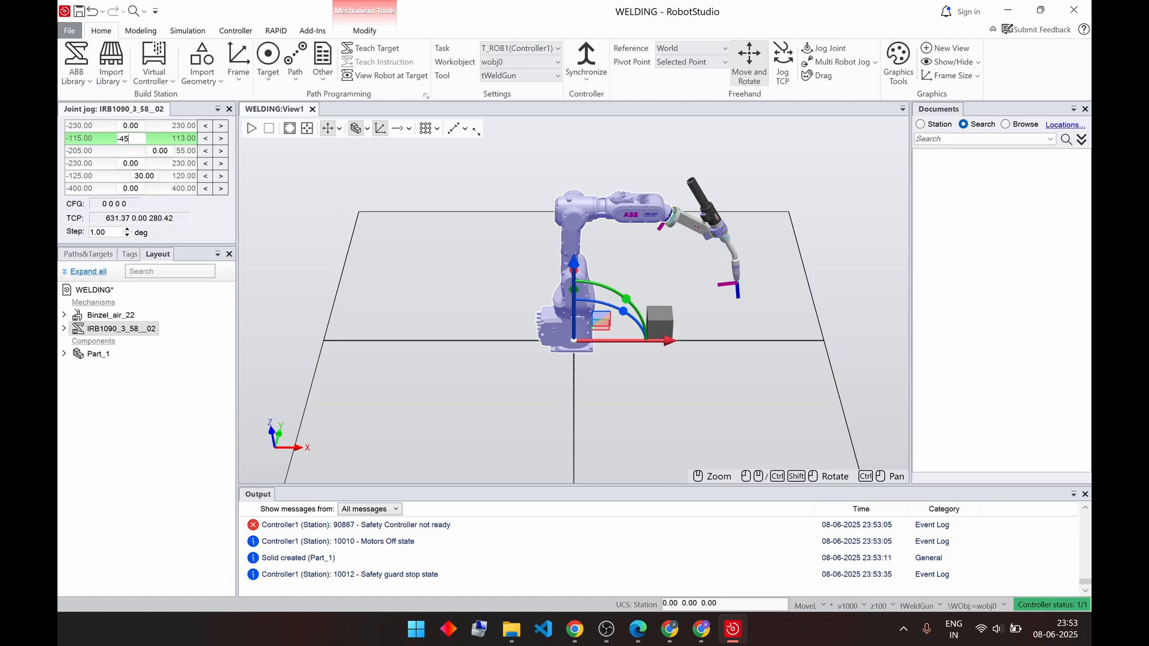
pyautogui.press('Return')
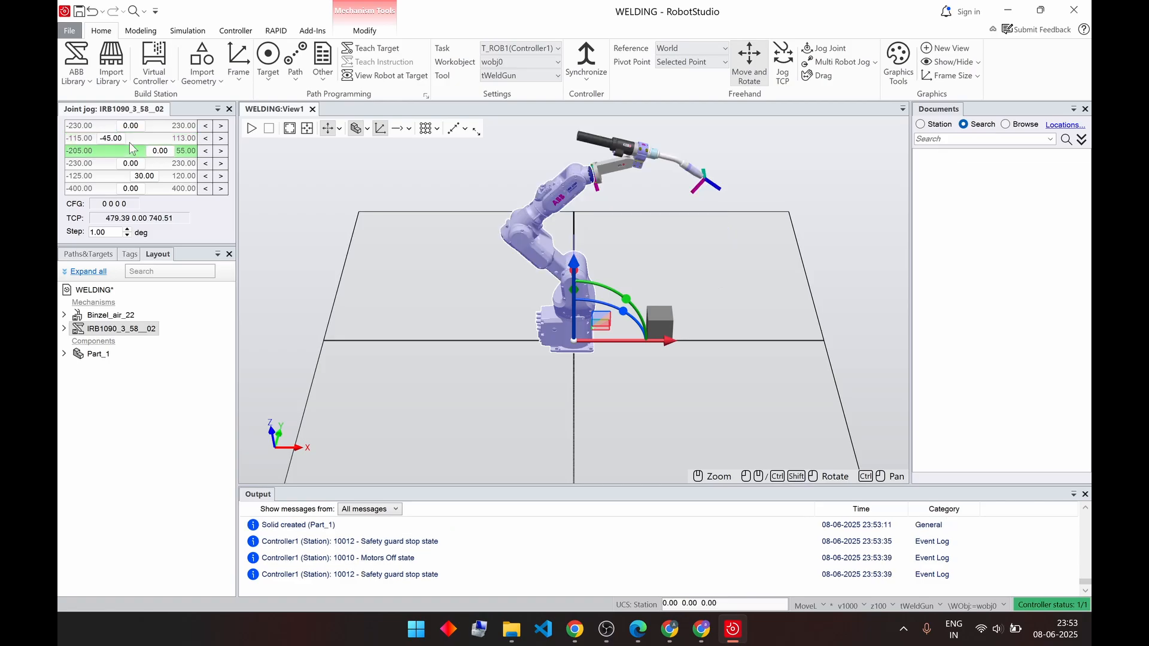
pyautogui.write('45')
pyautogui.press('Return')
pyautogui.press('Tab')
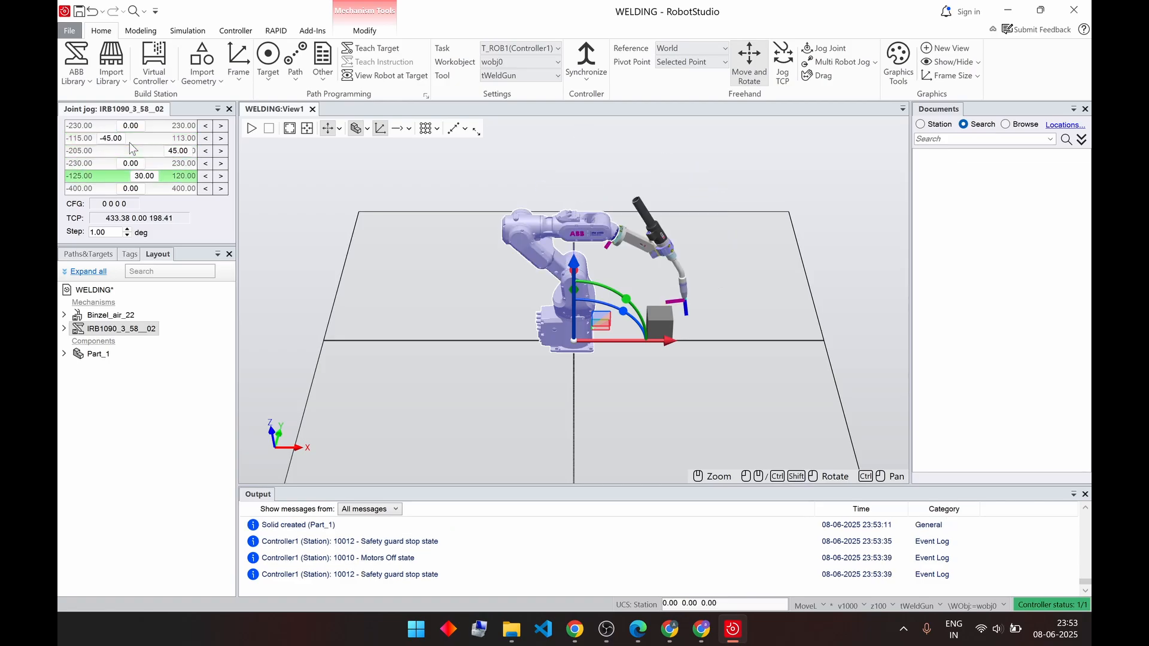
pyautogui.write('45')
pyautogui.press('Return')
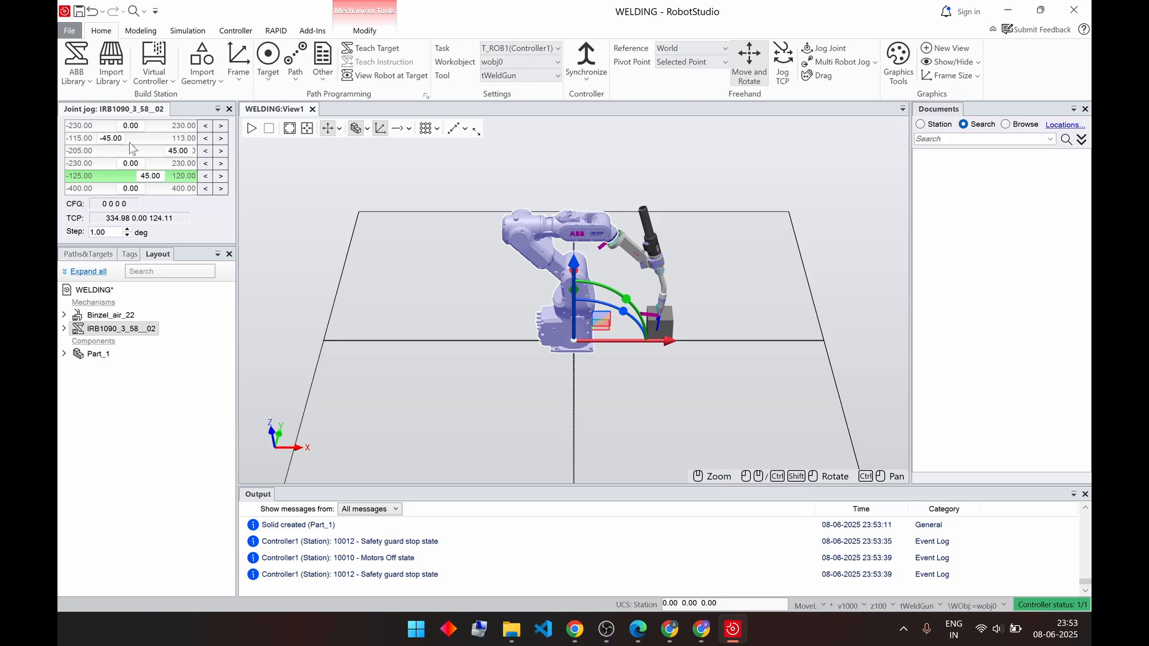
pyautogui.click(229, 109)
# Try to teach a target at the robot's current pose with the default wobj0 workobject.
pyautogui.click(384, 54)
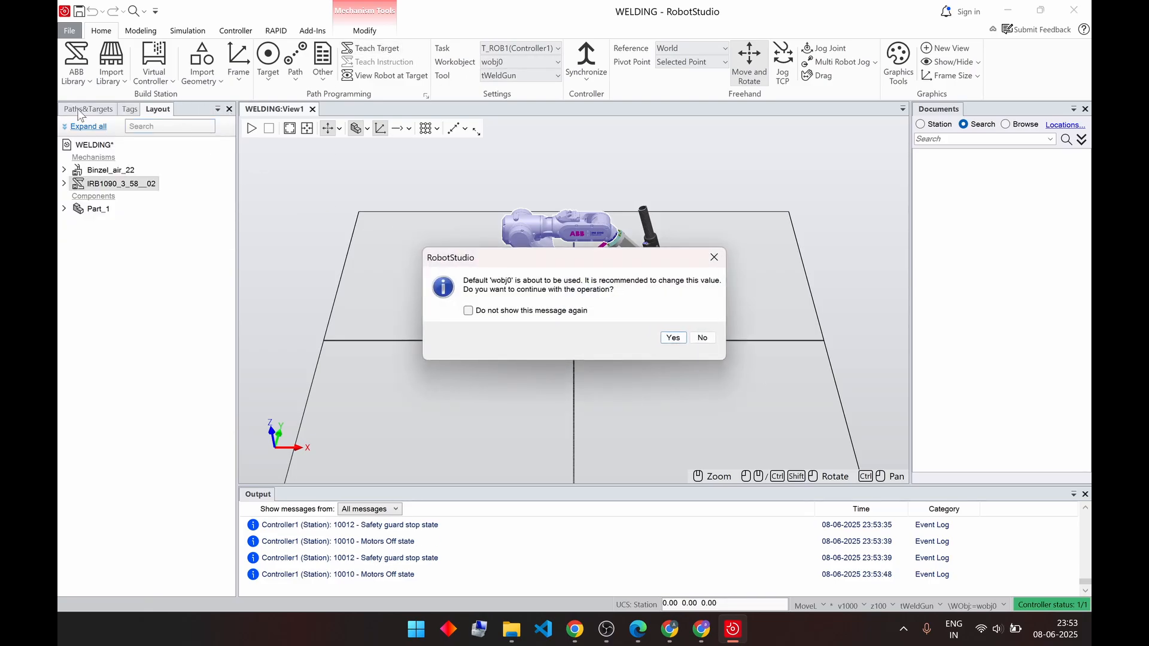
pyautogui.click(701, 339)
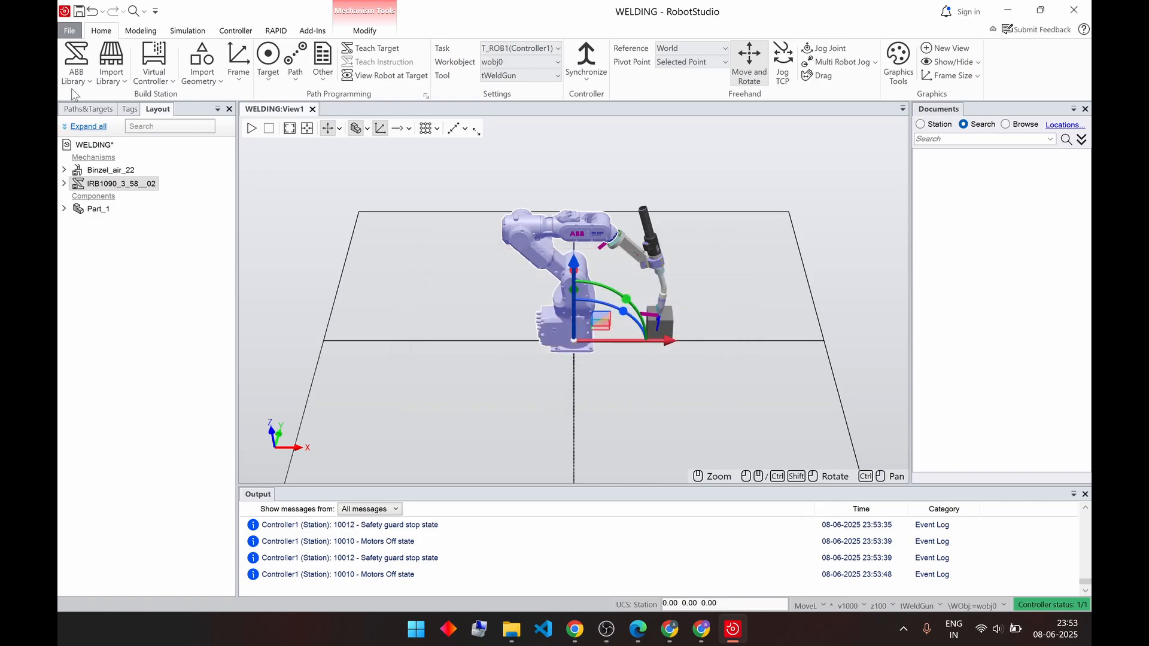
# Start a new workobject under T_ROB1's Workobjects & Targets and name it WELDING_BLOCK.
pyautogui.click(88, 108)
pyautogui.click(64, 172)
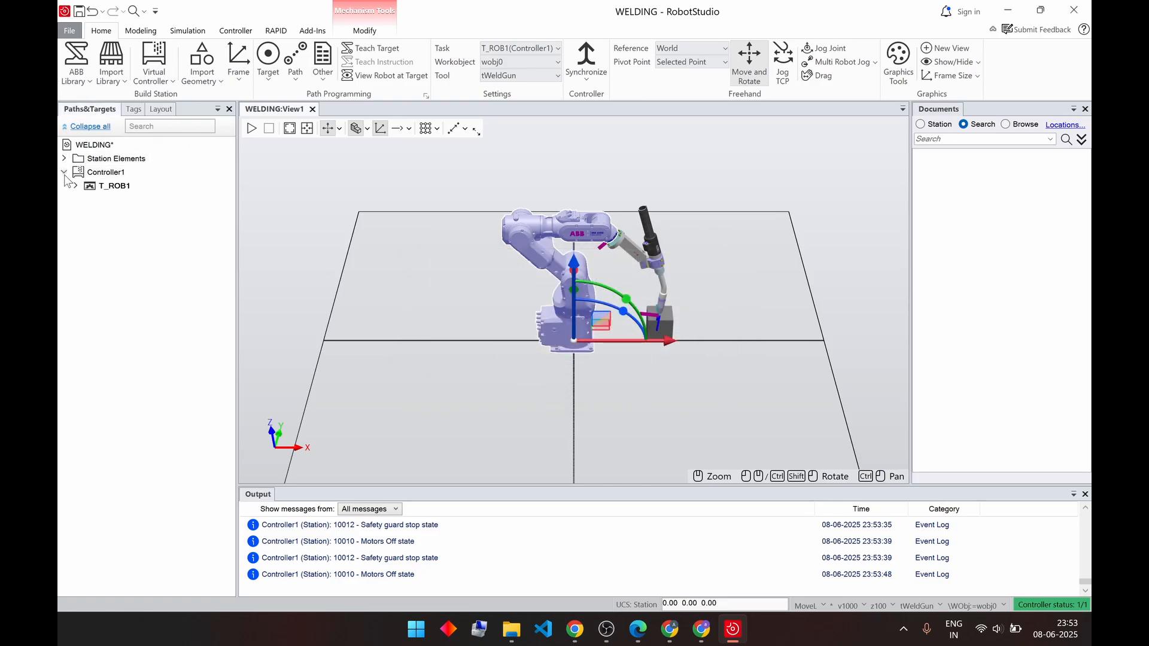
pyautogui.click(75, 186)
pyautogui.click(731, 309)
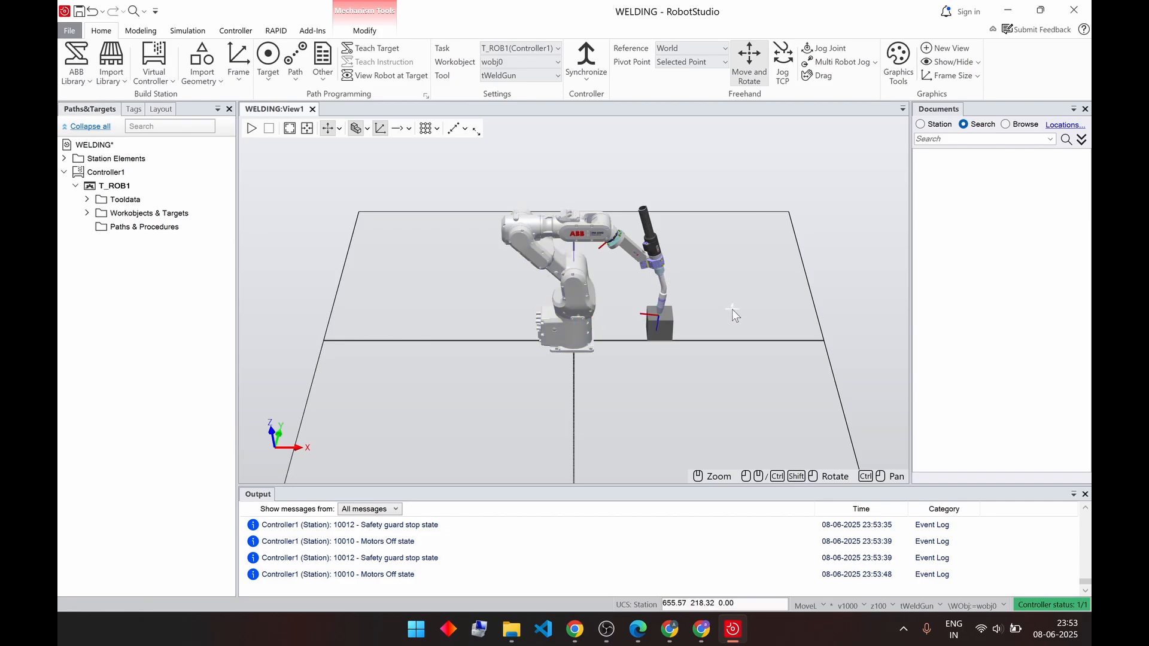
pyautogui.keyDown('ctrl'); pyautogui.keyDown('shift'); pyautogui.moveTo(715, 333); pyautogui.dragTo(691, 340); pyautogui.keyUp('shift'); pyautogui.keyUp('ctrl')
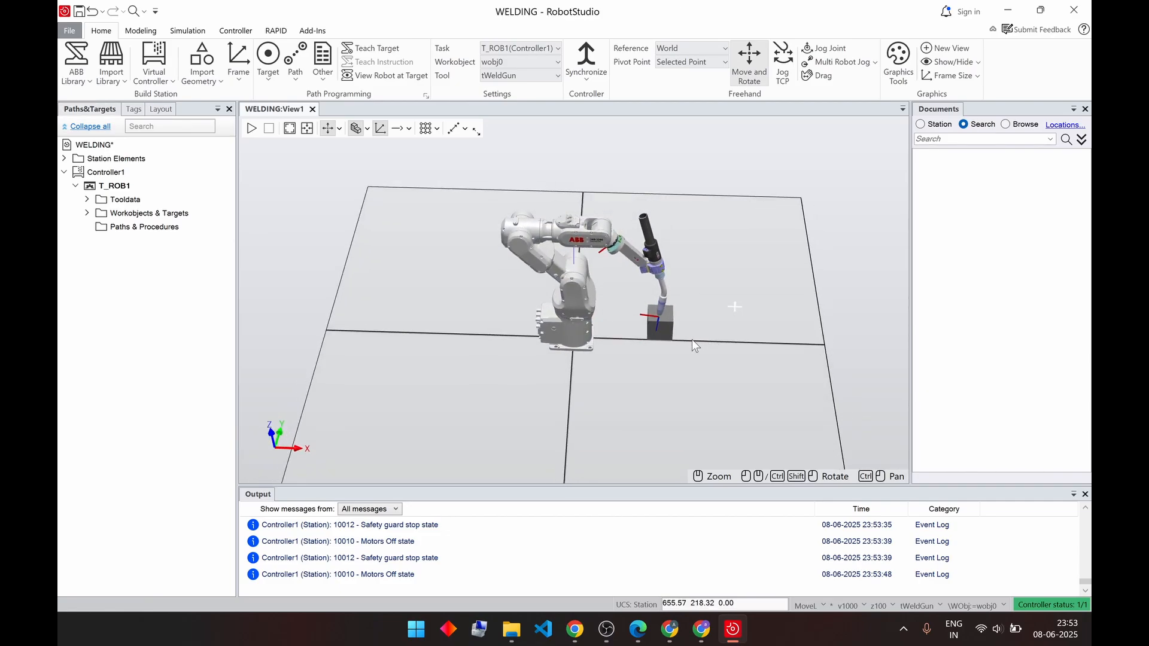
pyautogui.click(665, 332)
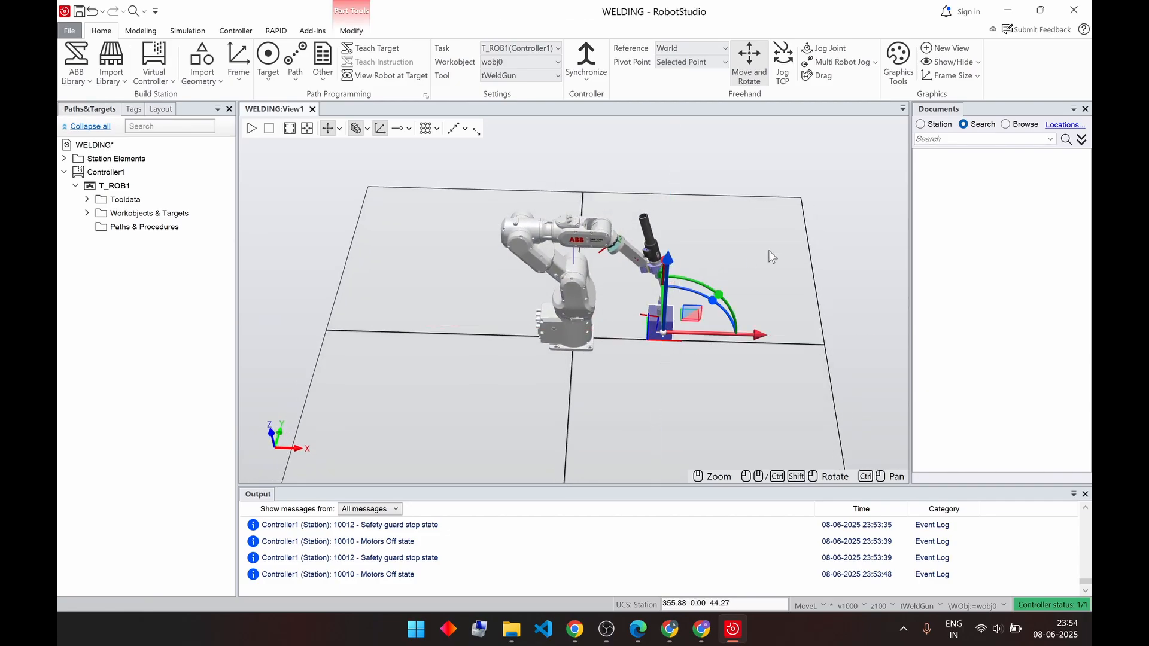
pyautogui.keyDown('ctrl'); pyautogui.keyDown('shift'); pyautogui.moveTo(769, 252); pyautogui.dragTo(739, 262); pyautogui.keyUp('shift'); pyautogui.keyUp('ctrl')
pyautogui.moveTo(696, 308); pyautogui.dragTo(740, 310)
pyautogui.click(720, 325)
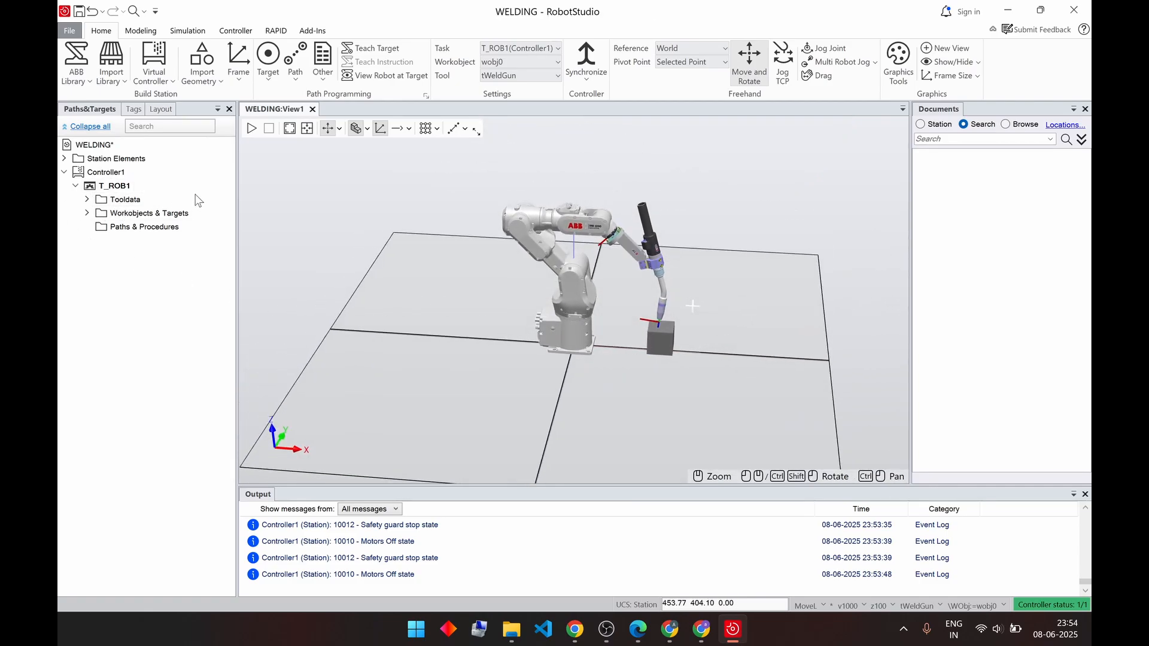
pyautogui.rightClick(124, 218)
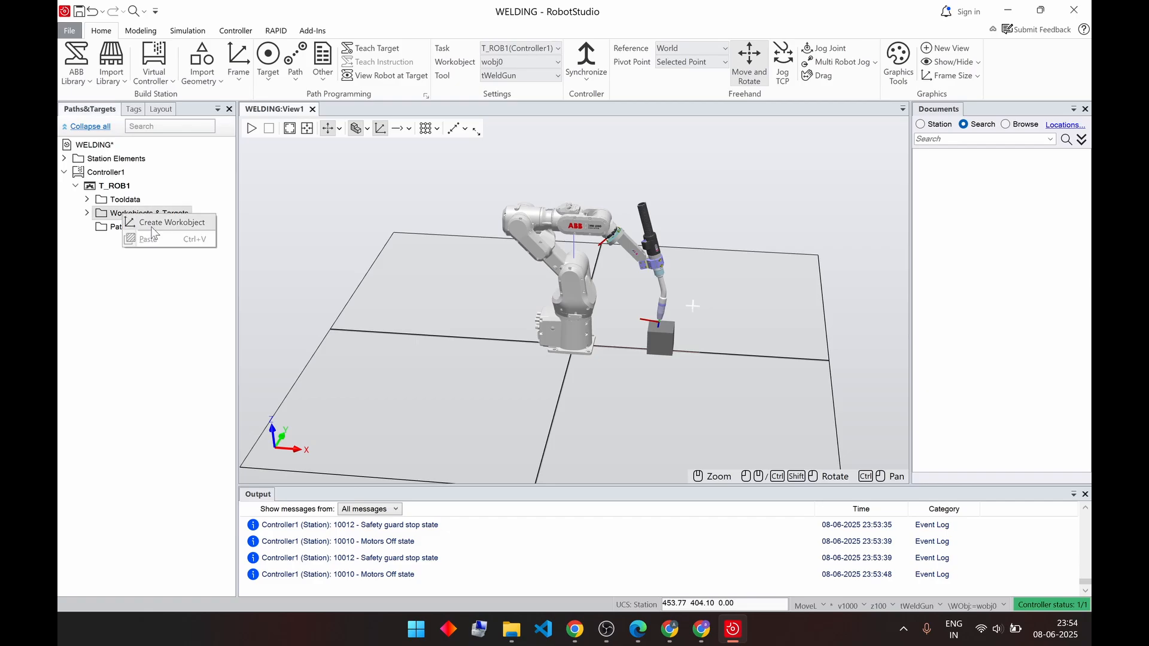
pyautogui.click(153, 228)
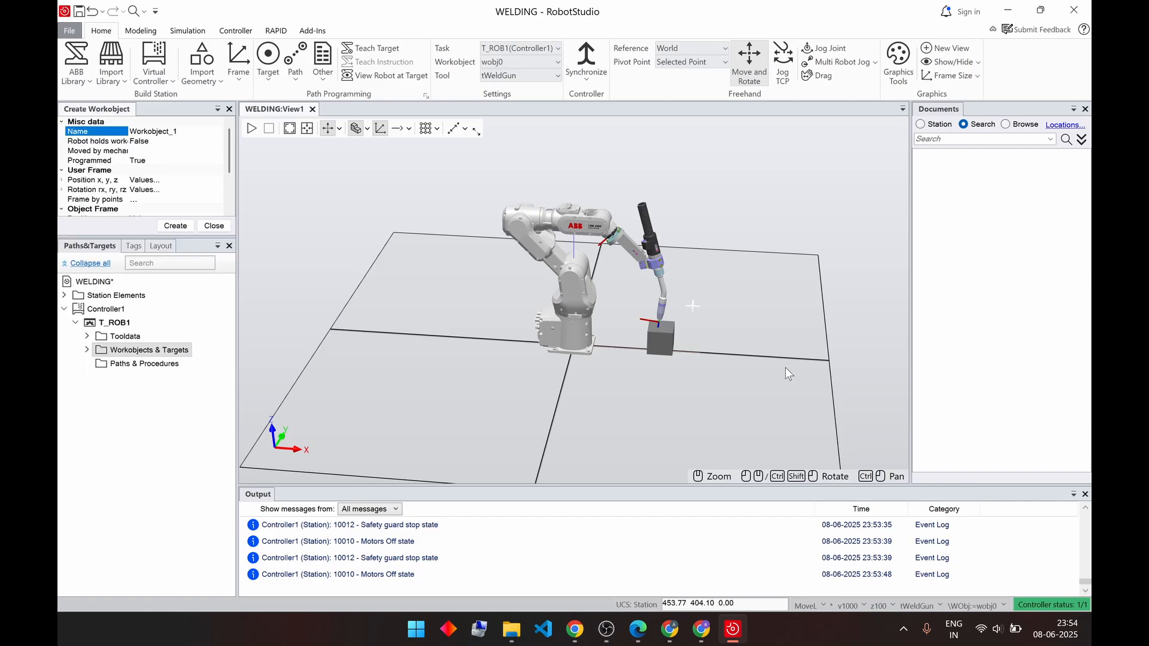
pyautogui.click(192, 131)
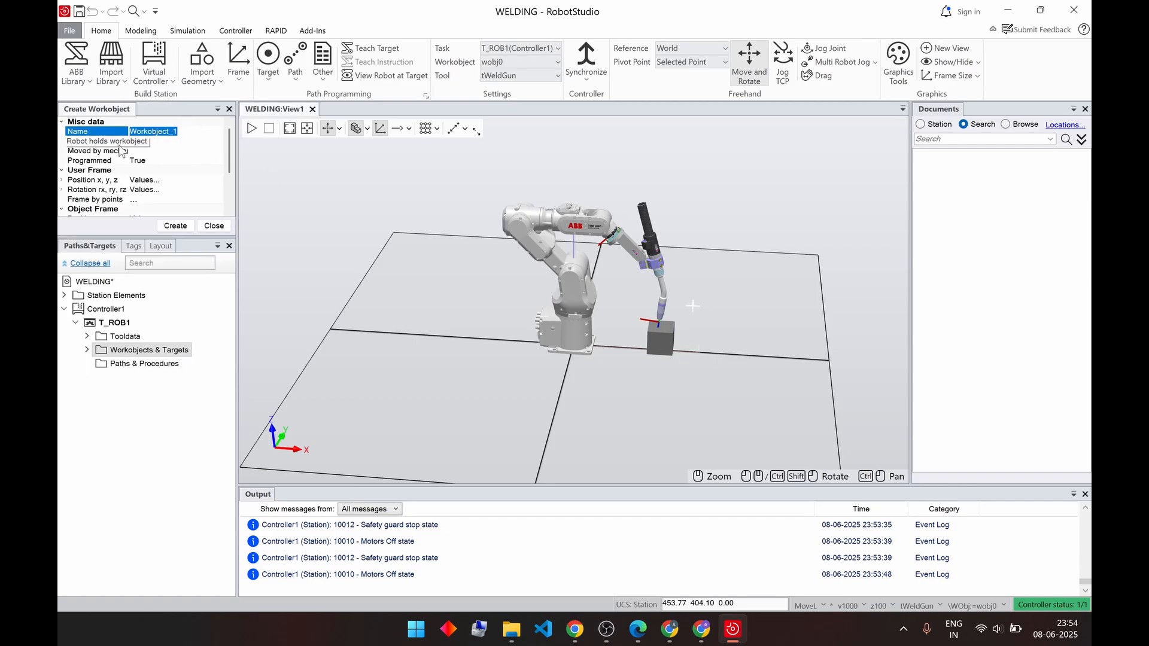
pyautogui.write('WELDING_BLOCK')
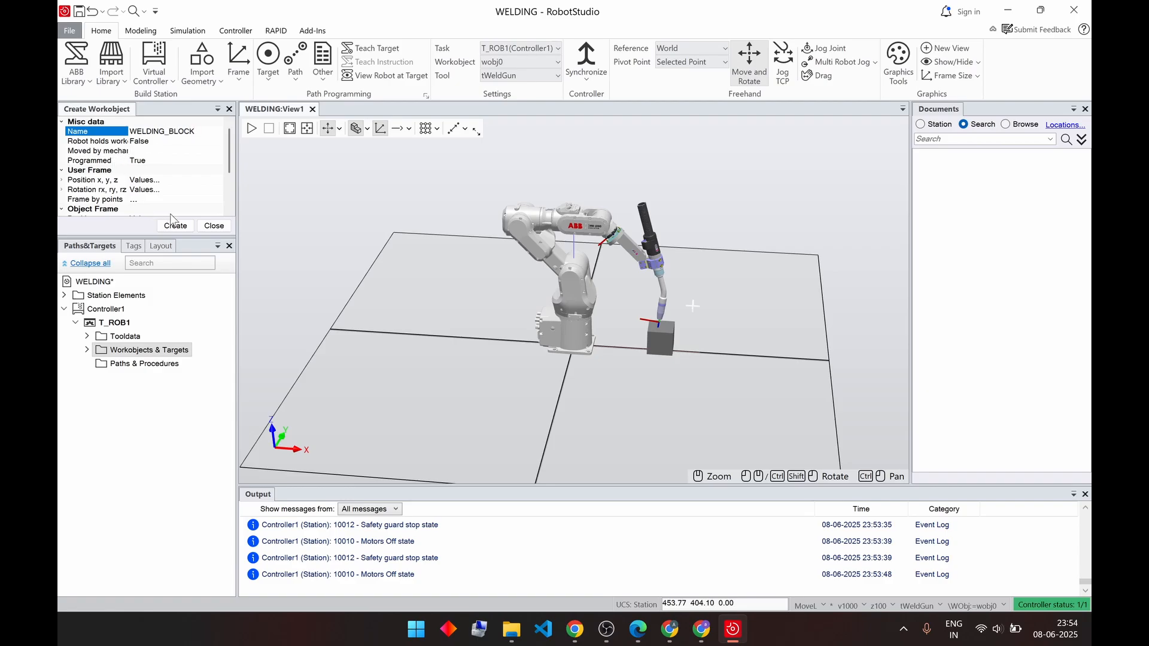
pyautogui.click(198, 180)
pyautogui.click(217, 179)
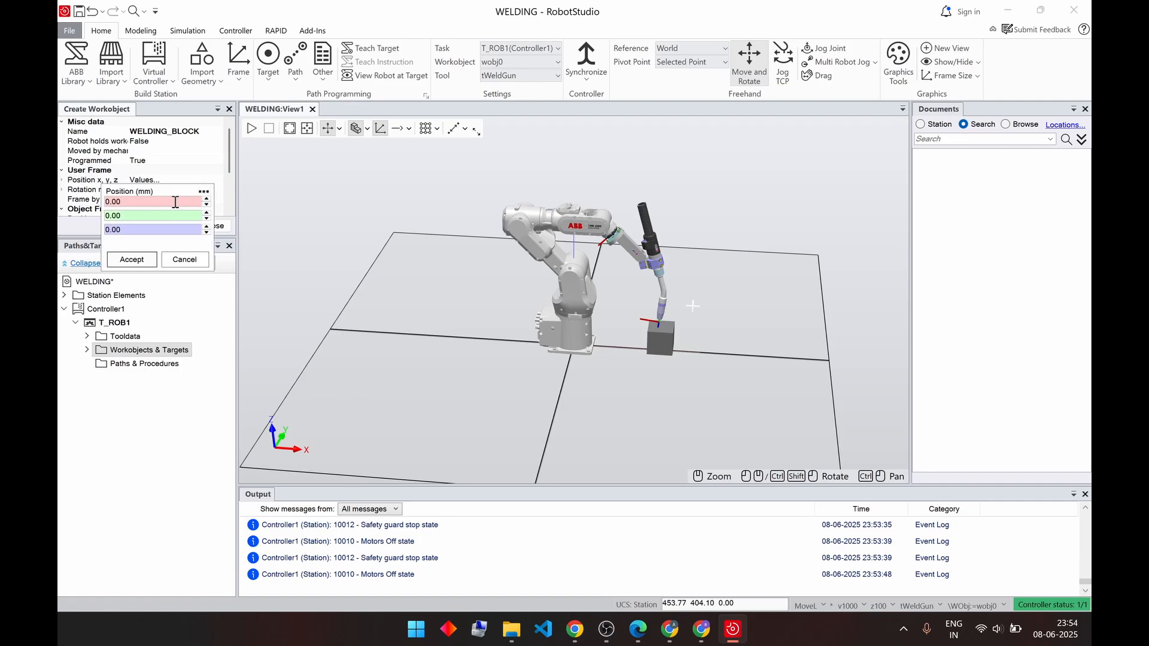
pyautogui.click(175, 201)
pyautogui.click(427, 127)
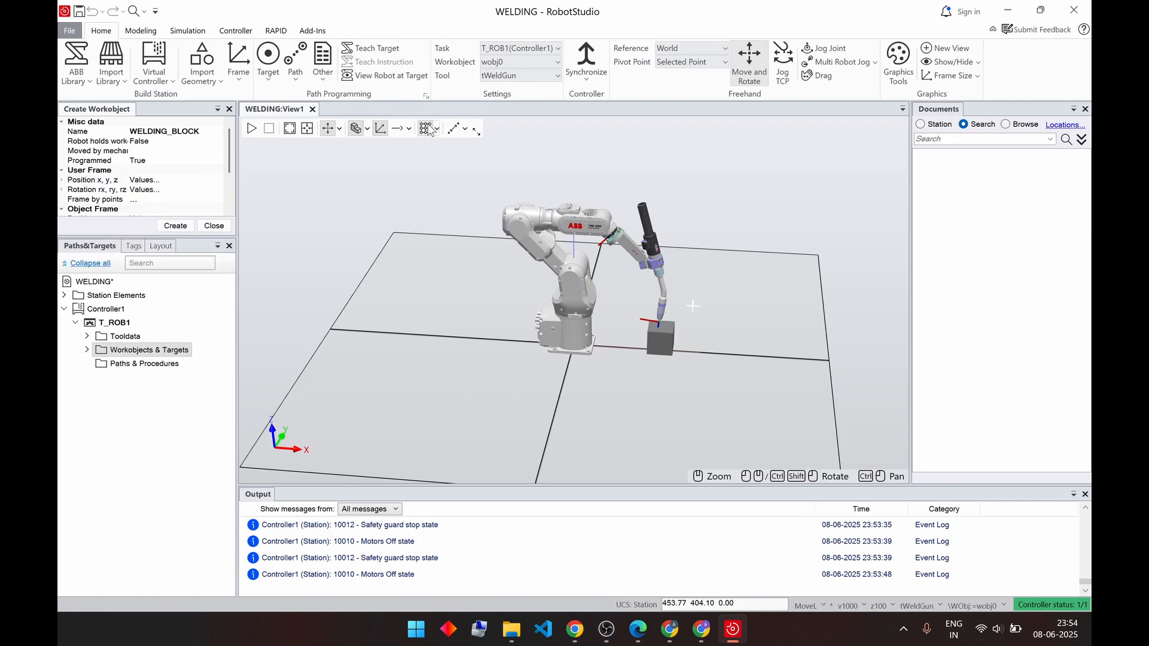
# Set WELDING_BLOCK's user frame position to the block's top front corner on the robot side, at 293.83, -39.79, 100, and create the workobject.
pyautogui.click(214, 180)
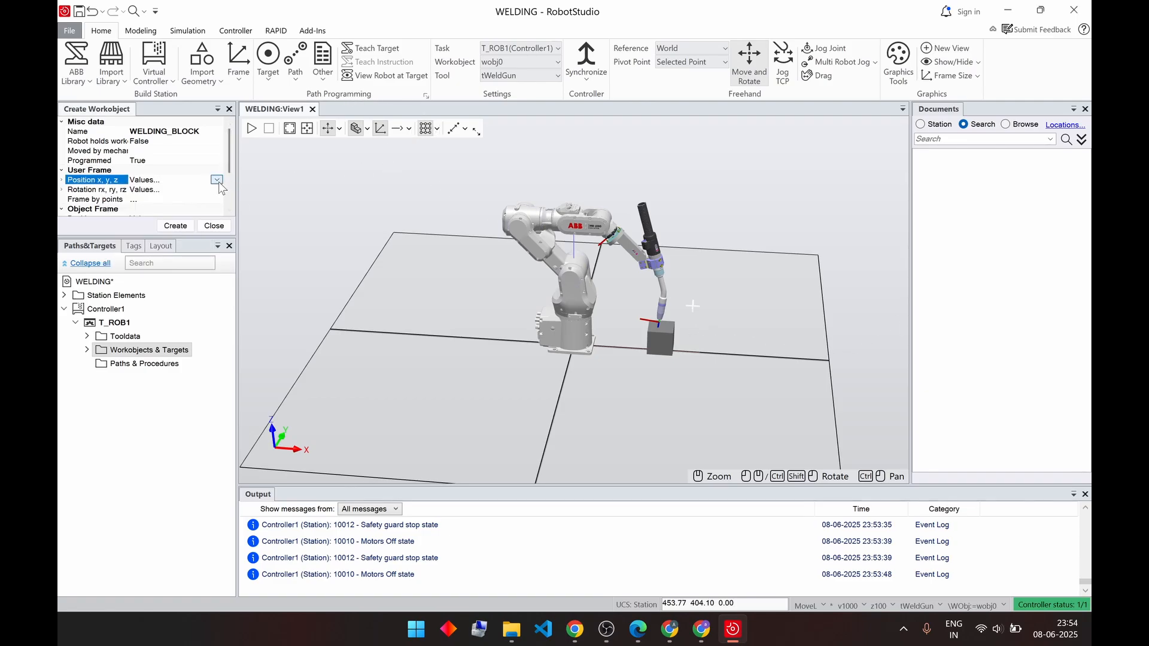
pyautogui.click(216, 180)
pyautogui.click(164, 201)
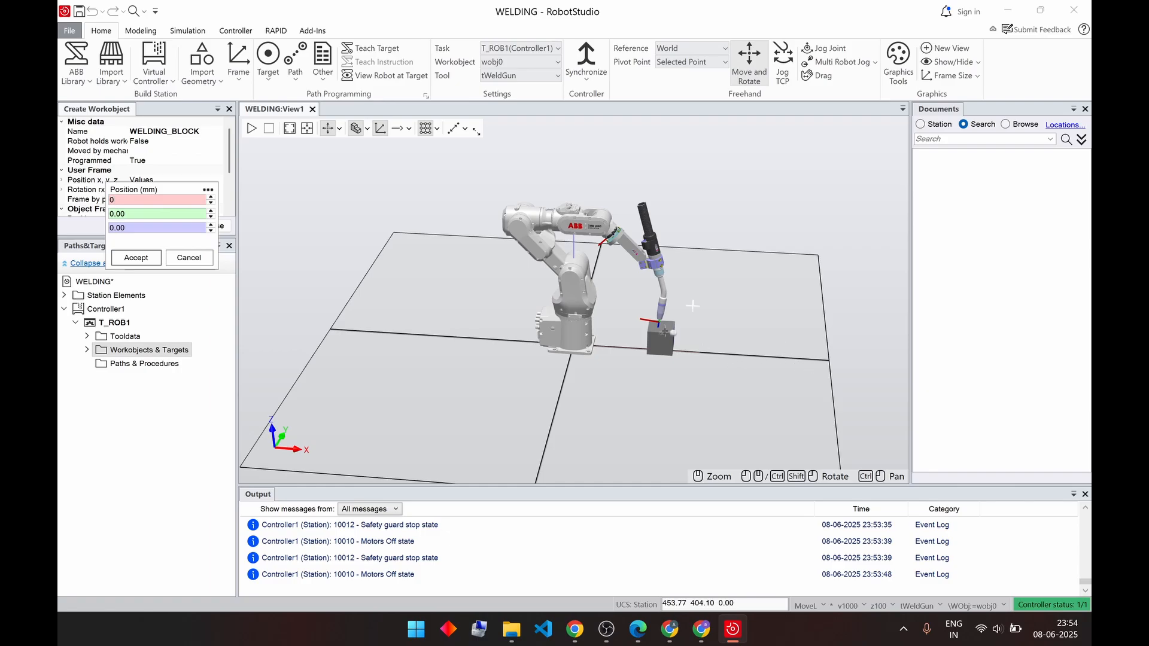
pyautogui.scroll(5, 692, 305)
pyautogui.scroll(2, 777, 248)
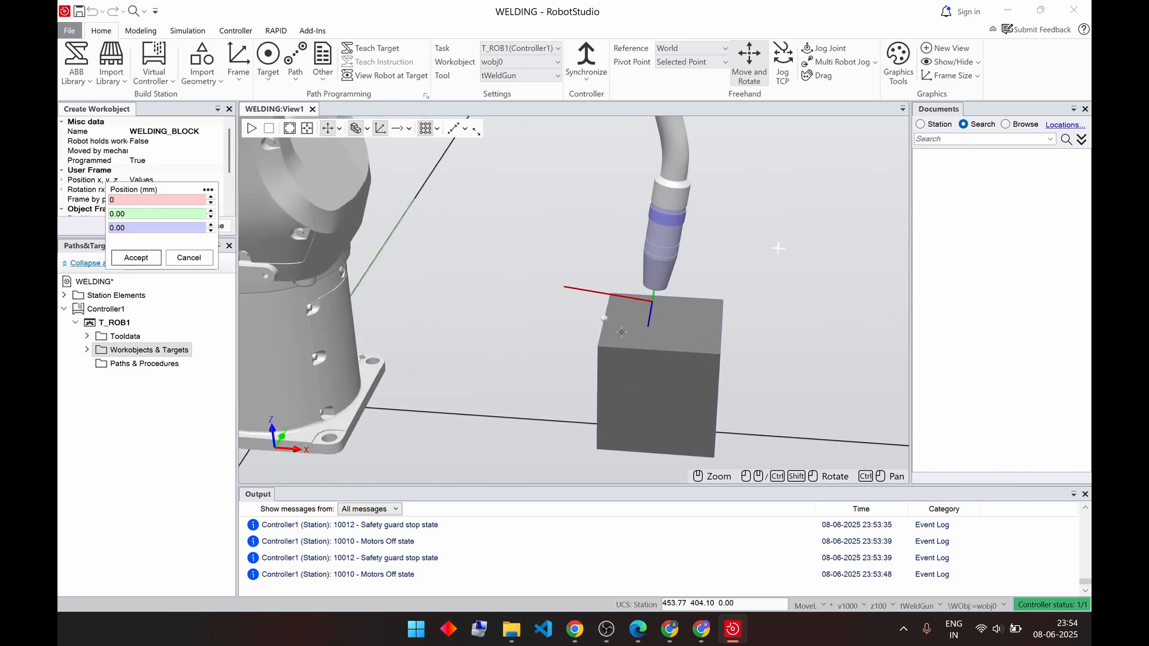
pyautogui.click(617, 347)
pyautogui.click(120, 258)
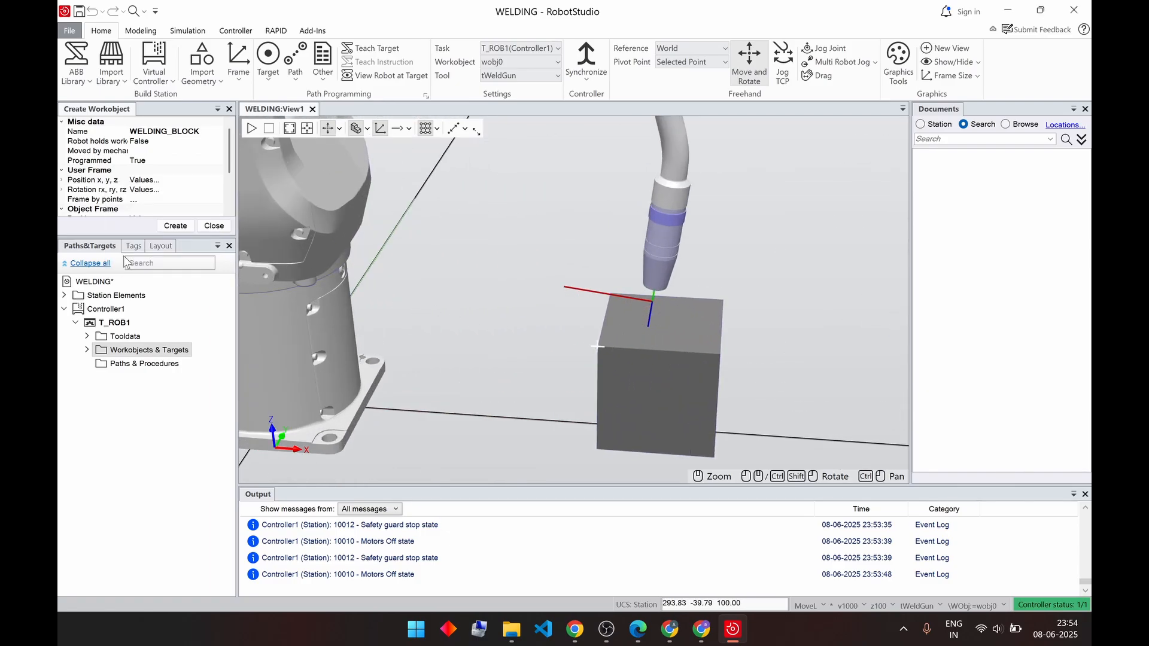
pyautogui.click(176, 226)
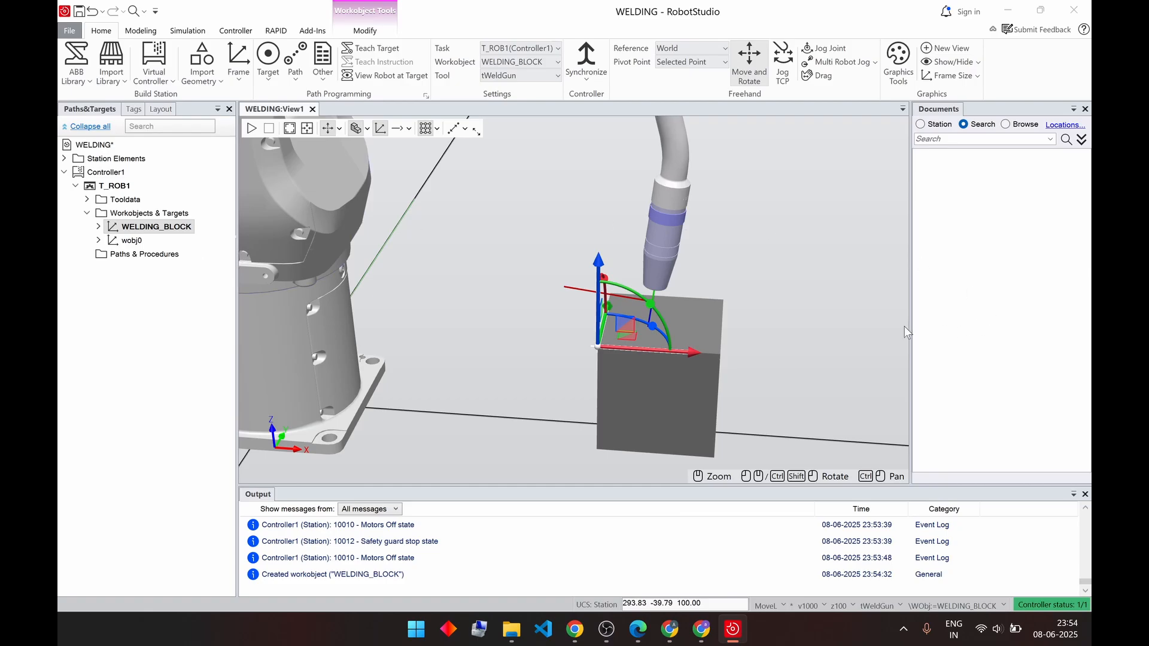
# Teach a target at the robot's current pose in the WELDING_BLOCK workobject.
pyautogui.scroll(-5, 755, 310)
pyautogui.moveTo(789, 311)
pyautogui.keyDown('ctrl'); pyautogui.keyDown('shift'); pyautogui.mouseDown()
pyautogui.moveTo(806, 292)
pyautogui.moveTo(796, 297)
pyautogui.mouseUp(); pyautogui.keyUp('shift'); pyautogui.keyUp('ctrl')
pyautogui.click(797, 297)
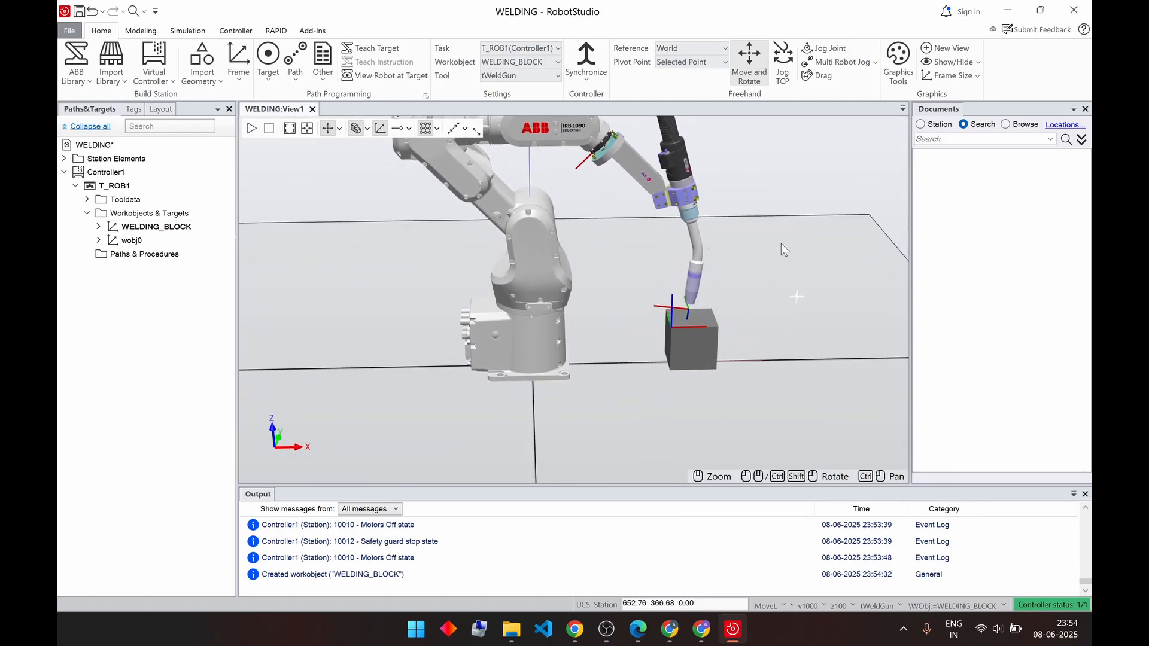
pyautogui.scroll(-4, 772, 258)
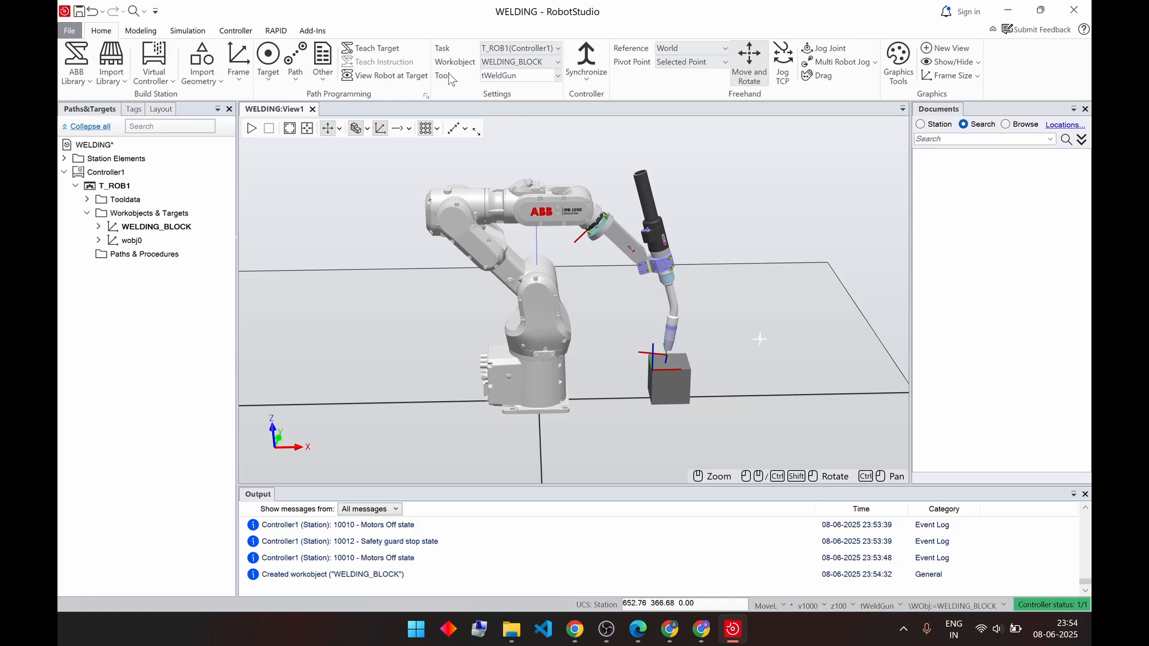
pyautogui.click(394, 52)
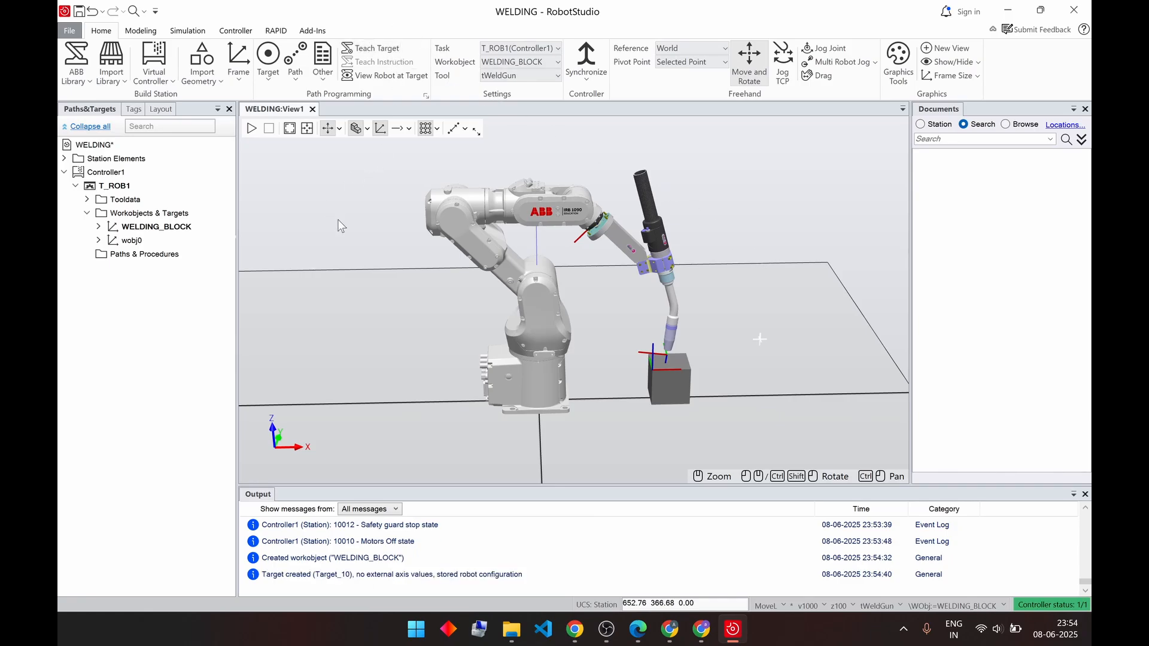
# Rename the taught target under WELDING_BLOCK_of as HOME.
pyautogui.click(98, 226)
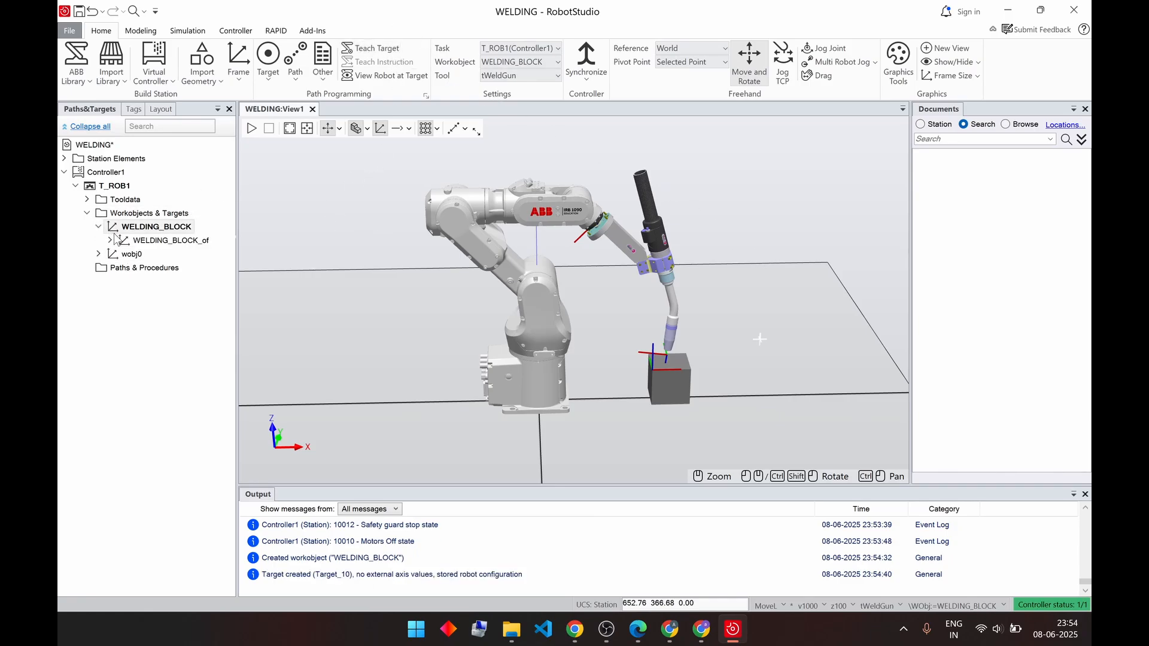
pyautogui.click(110, 240)
pyautogui.click(160, 255)
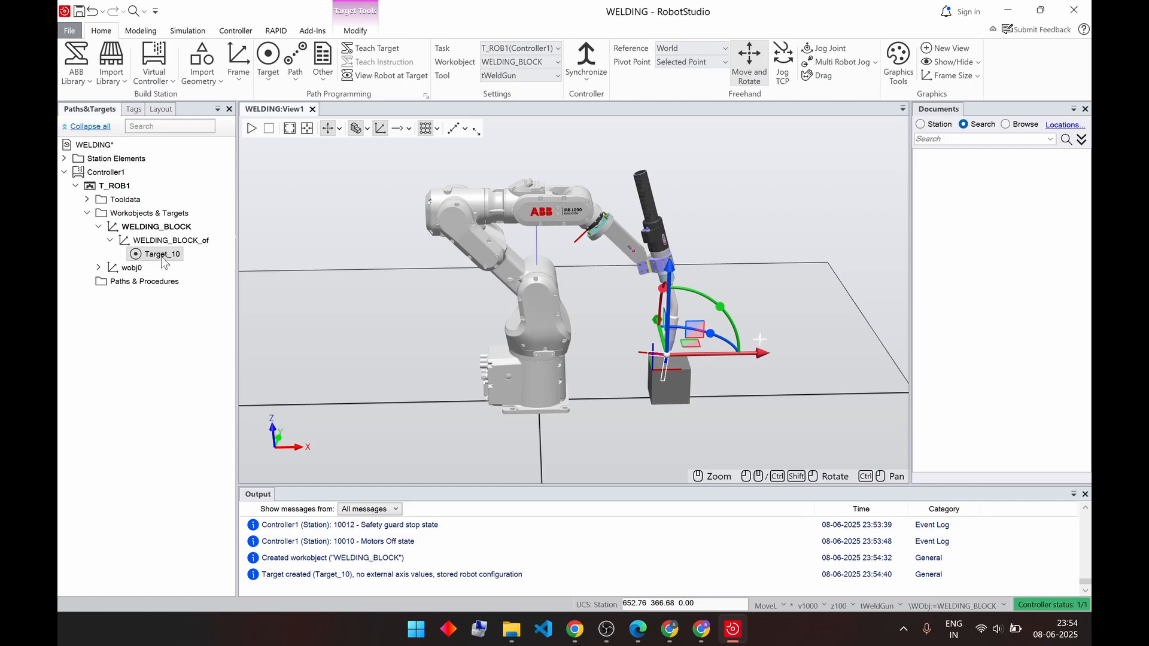
pyautogui.click(164, 255)
pyautogui.write('HOME')
pyautogui.press('Return')
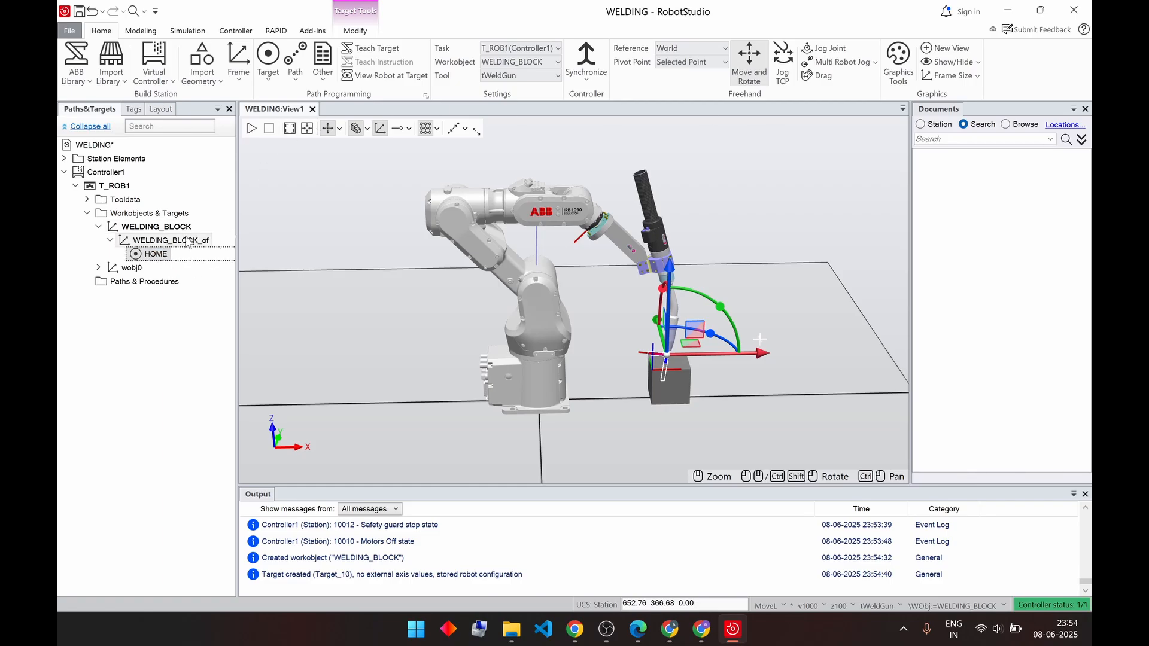
pyautogui.click(800, 300)
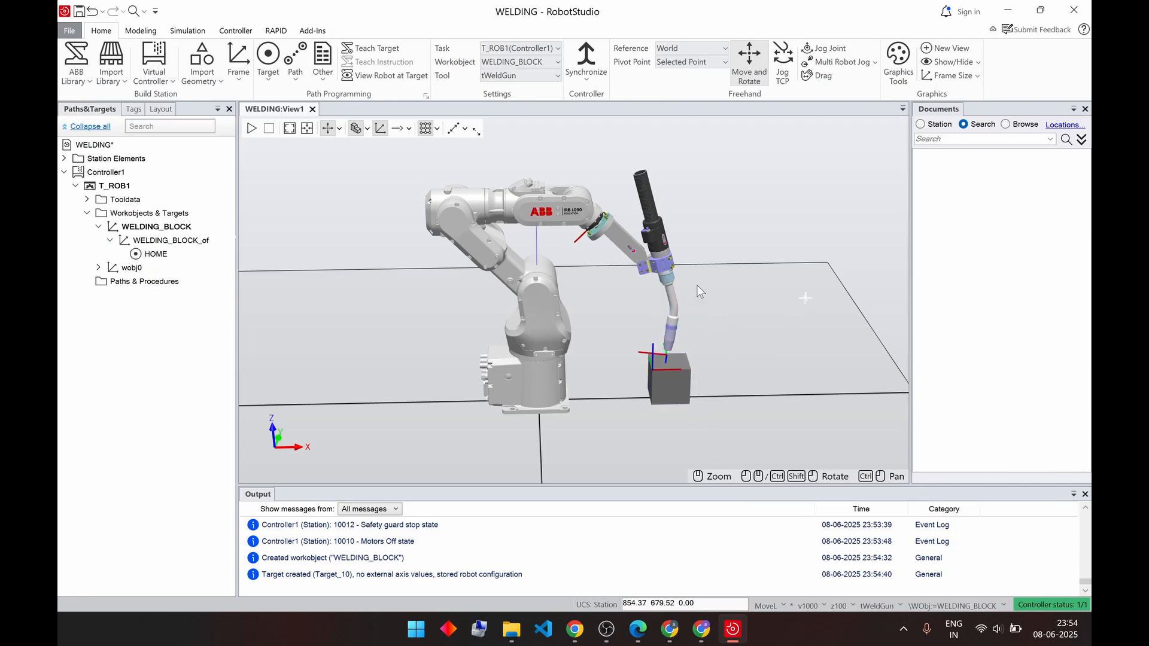
# Create five targets around the block's four top corners, starting and ending at the front corner on the robot side.
pyautogui.click(268, 68)
pyautogui.click(282, 101)
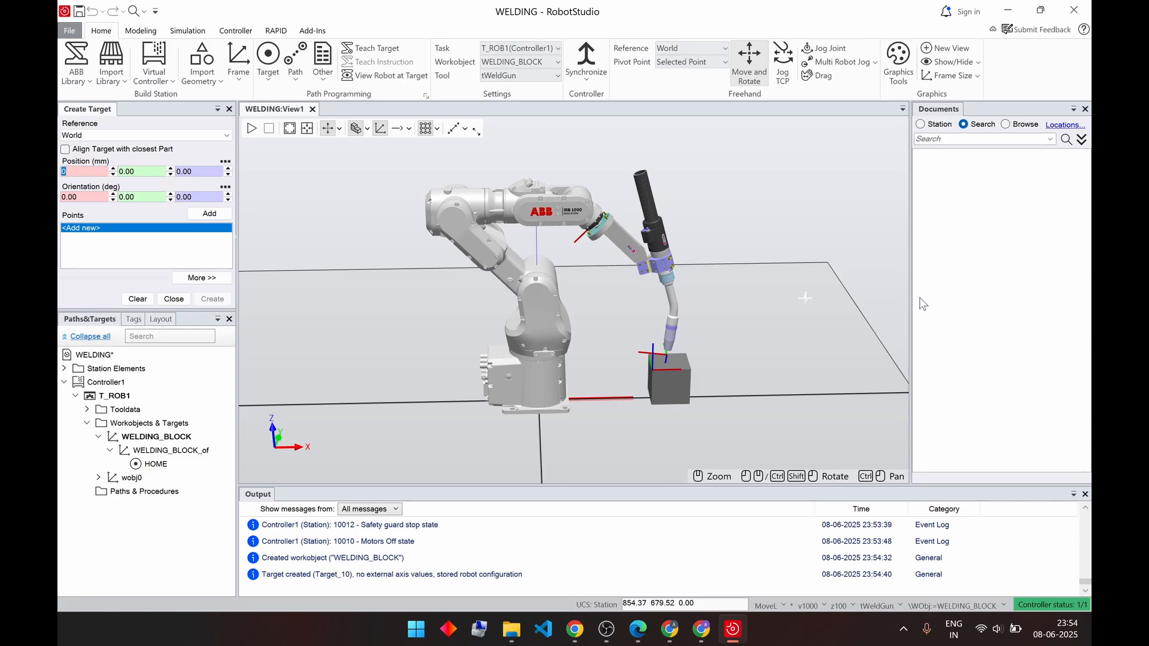
pyautogui.scroll(5, 831, 314)
pyautogui.keyDown('ctrl'); pyautogui.keyDown('shift'); pyautogui.moveTo(664, 285); pyautogui.dragTo(620, 307); pyautogui.keyUp('shift'); pyautogui.keyUp('ctrl')
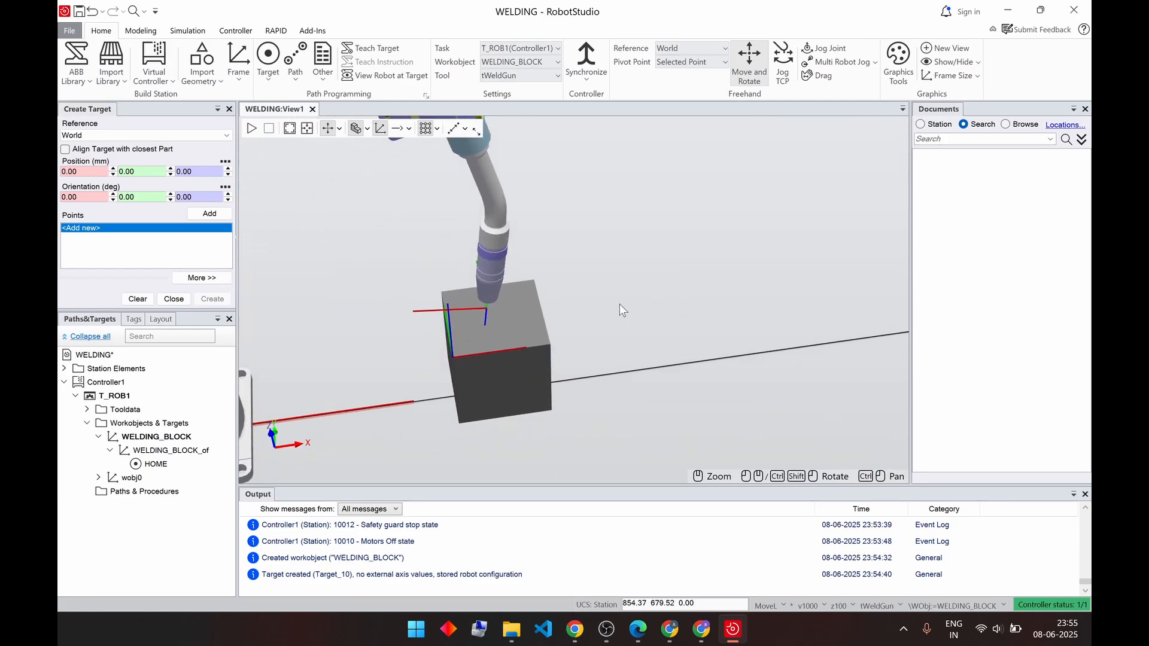
pyautogui.click(183, 225)
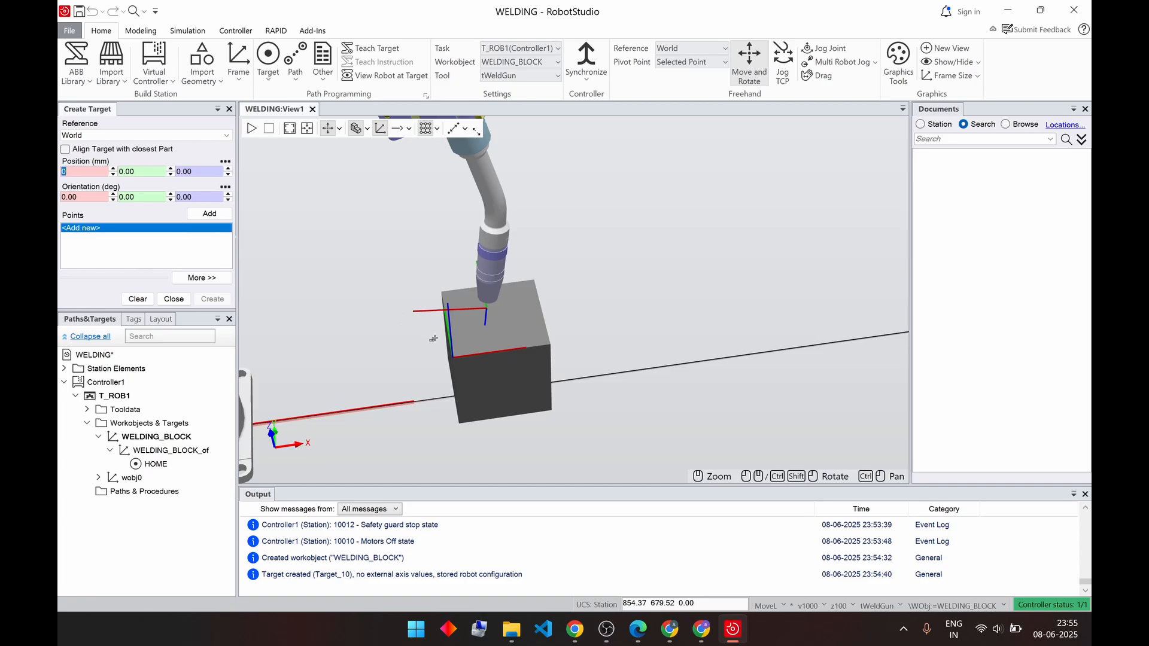
pyautogui.click(466, 345)
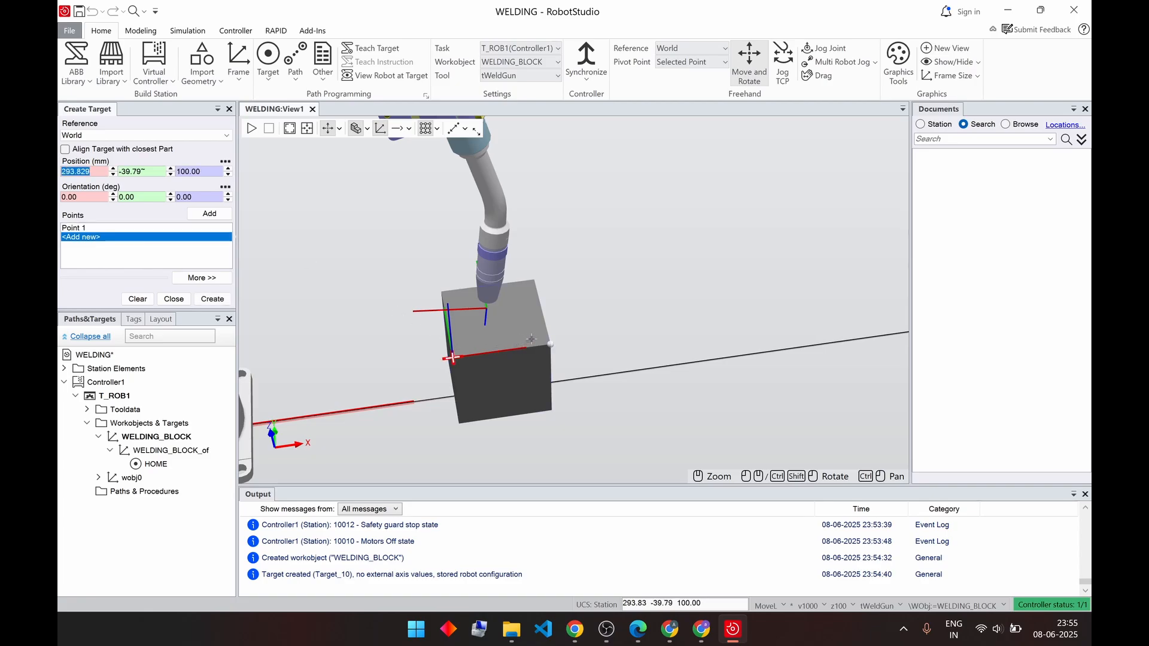
pyautogui.click(550, 344)
pyautogui.click(528, 295)
pyautogui.click(442, 292)
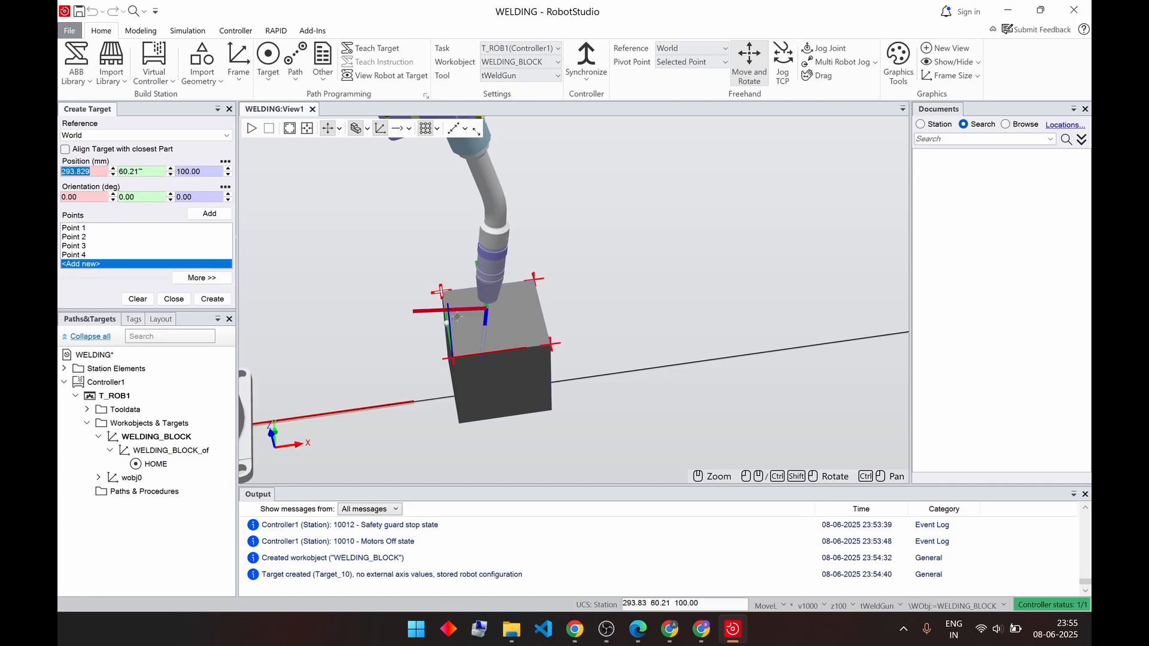
pyautogui.click(452, 358)
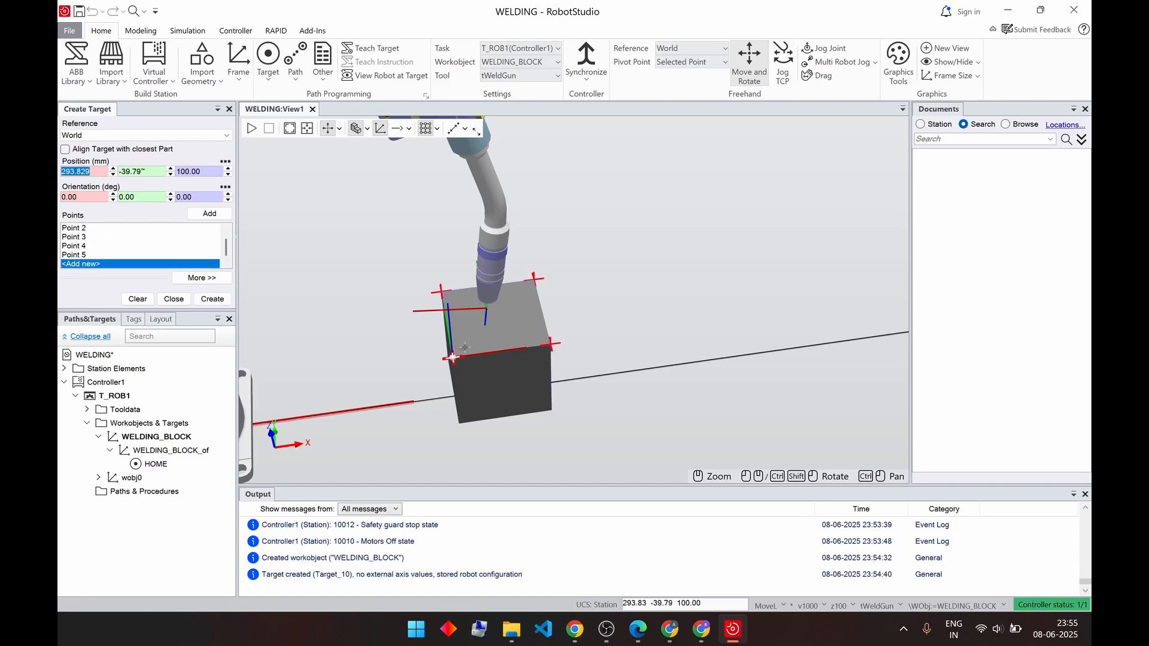
pyautogui.click(212, 299)
pyautogui.click(173, 298)
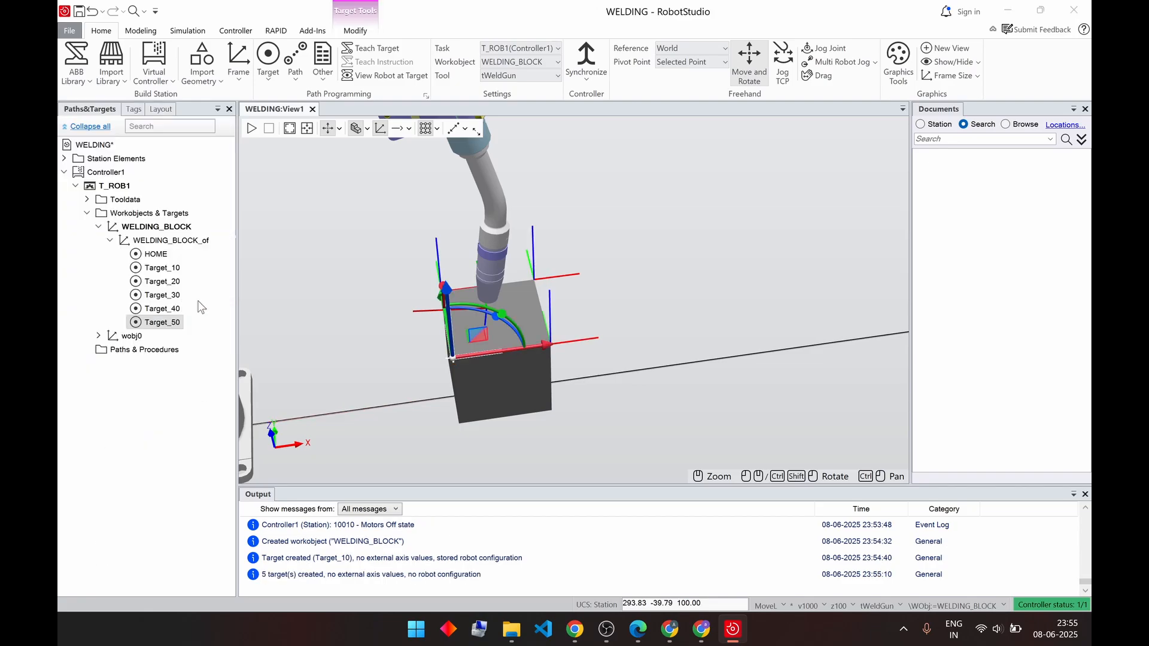
# Rotate Target_10 by 180 degrees about its local Y axis and view the robot at that target.
pyautogui.click(153, 268)
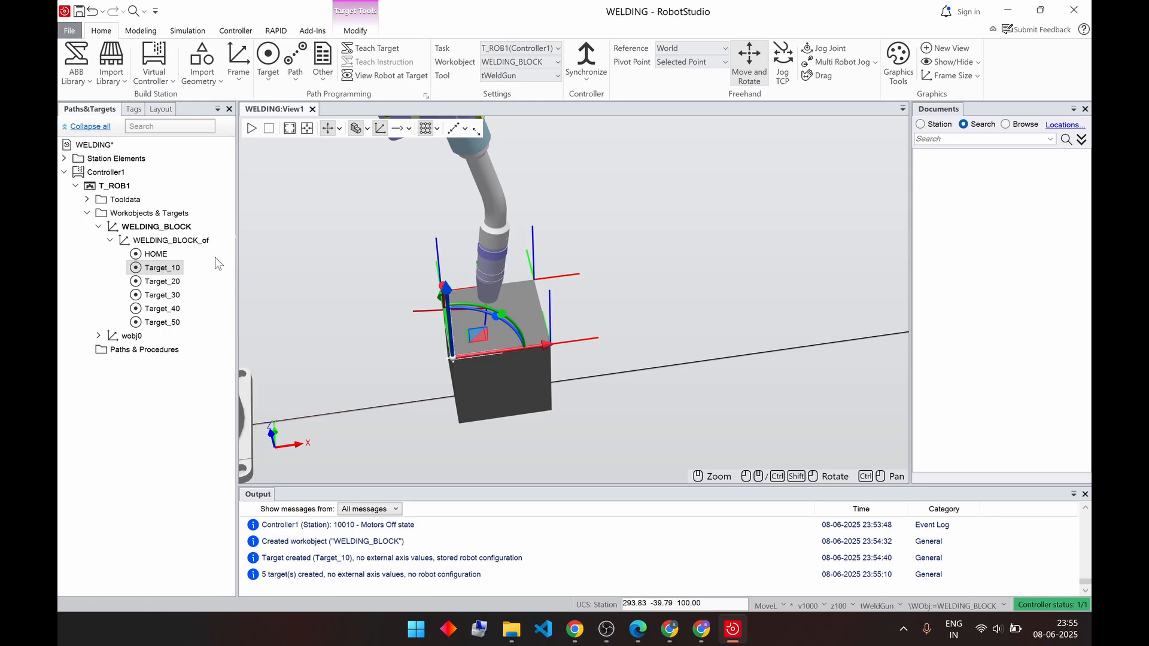
pyautogui.rightClick(163, 273)
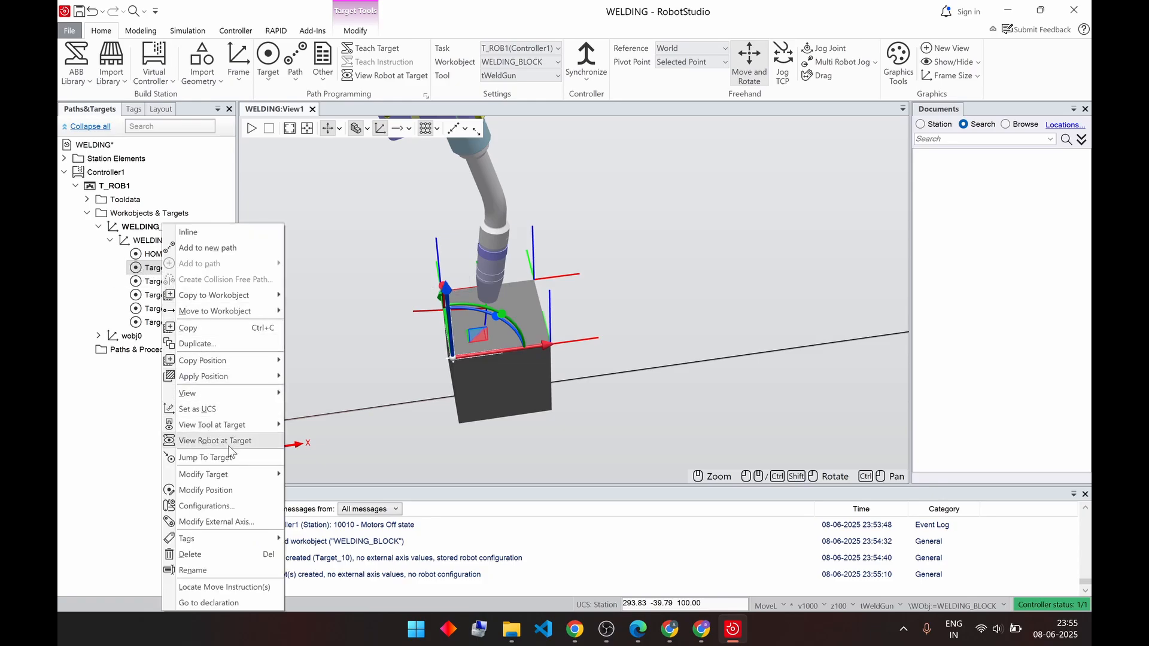
pyautogui.moveTo(240, 474)
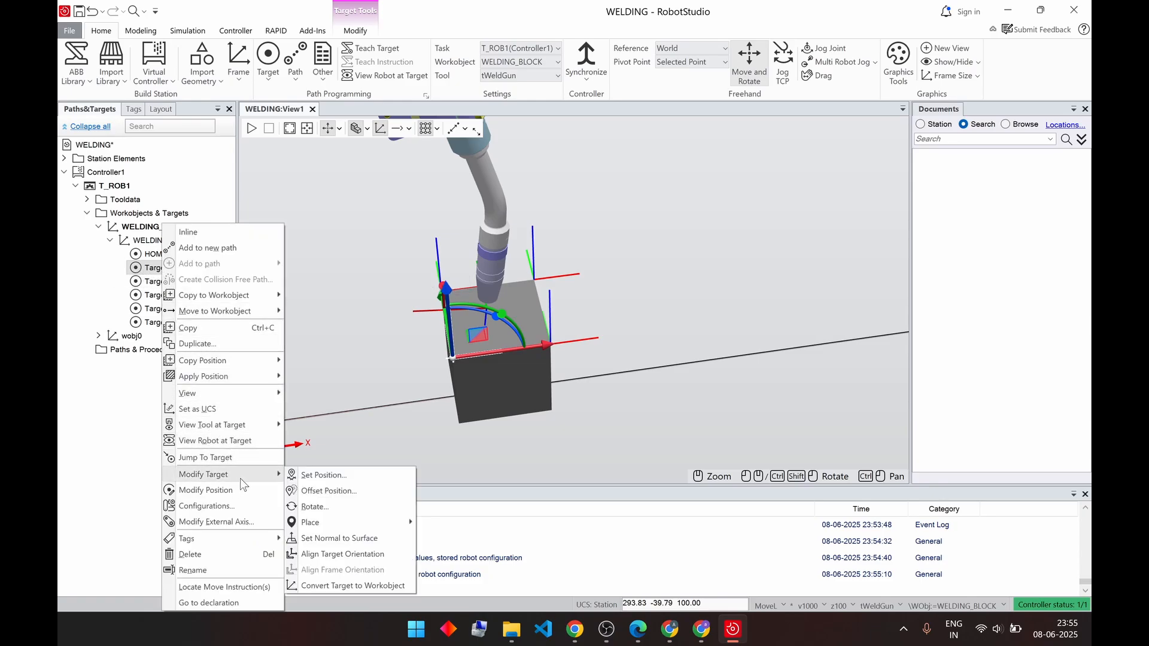
pyautogui.click(333, 513)
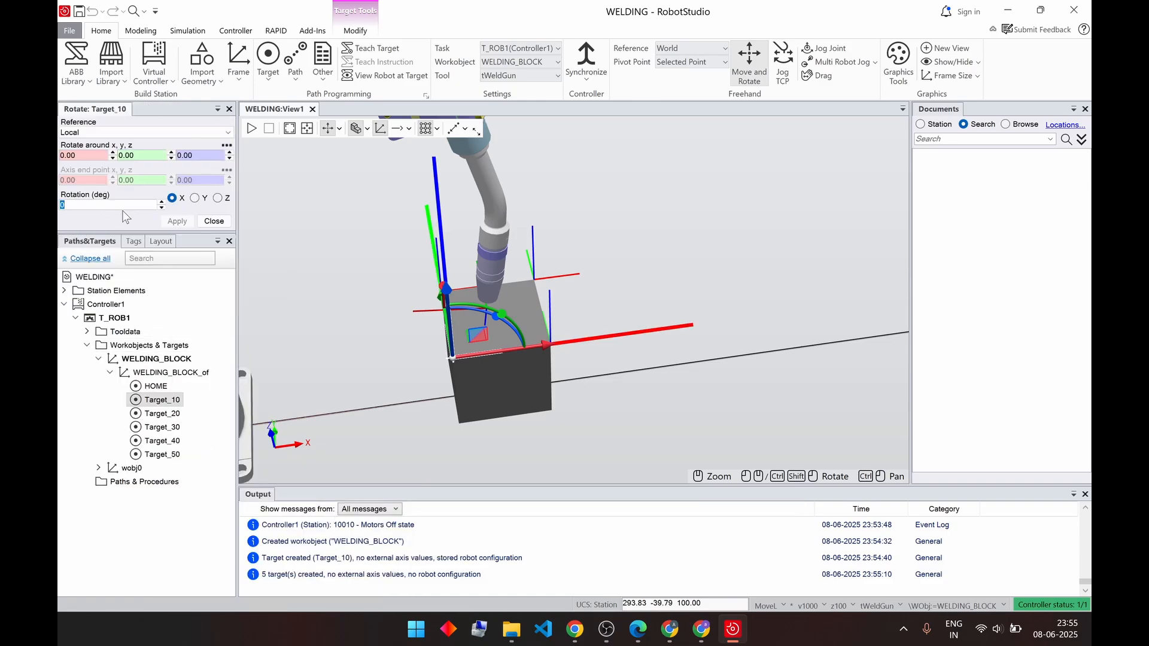
pyautogui.write('18')
pyautogui.click(194, 198)
pyautogui.click(189, 223)
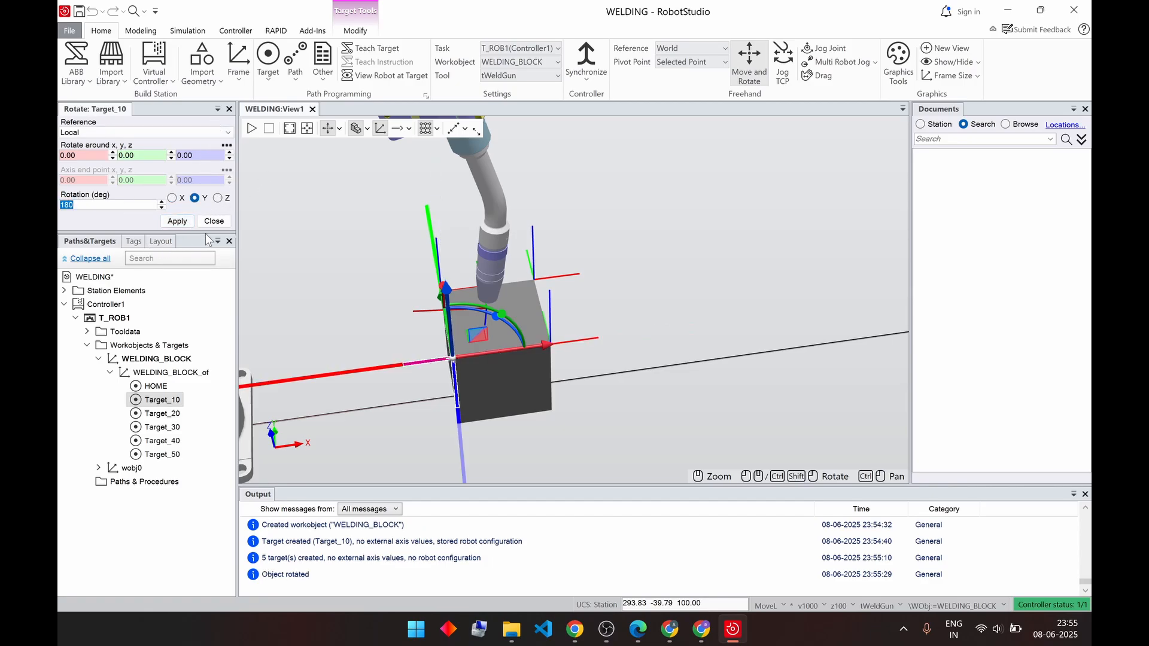
pyautogui.click(214, 221)
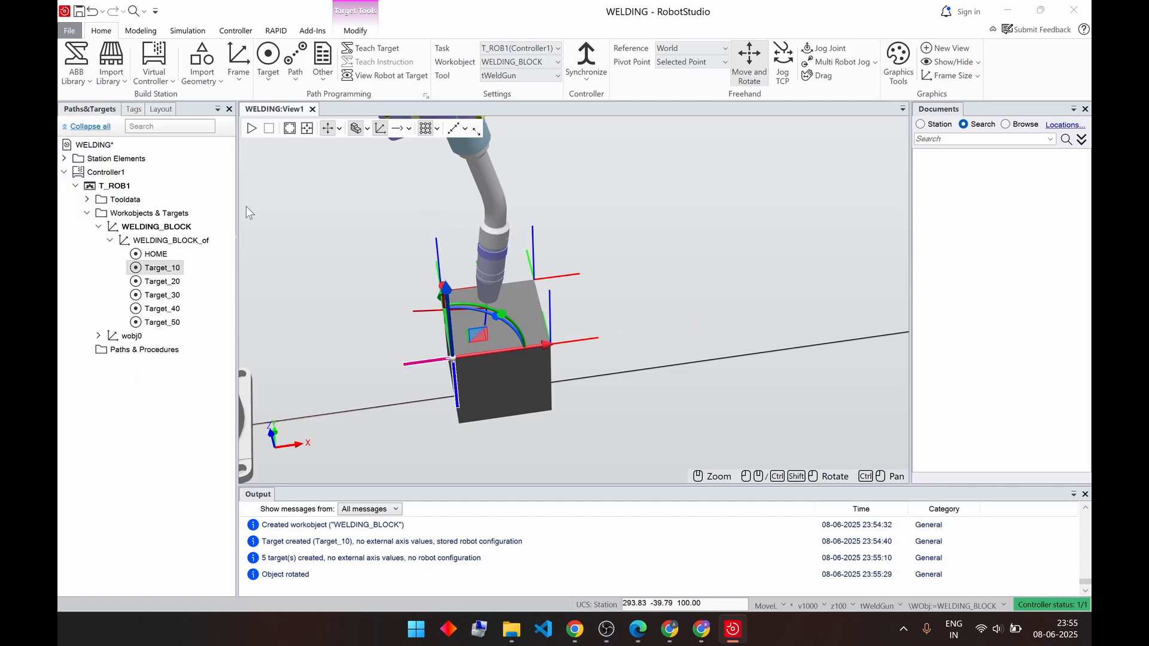
pyautogui.click(399, 77)
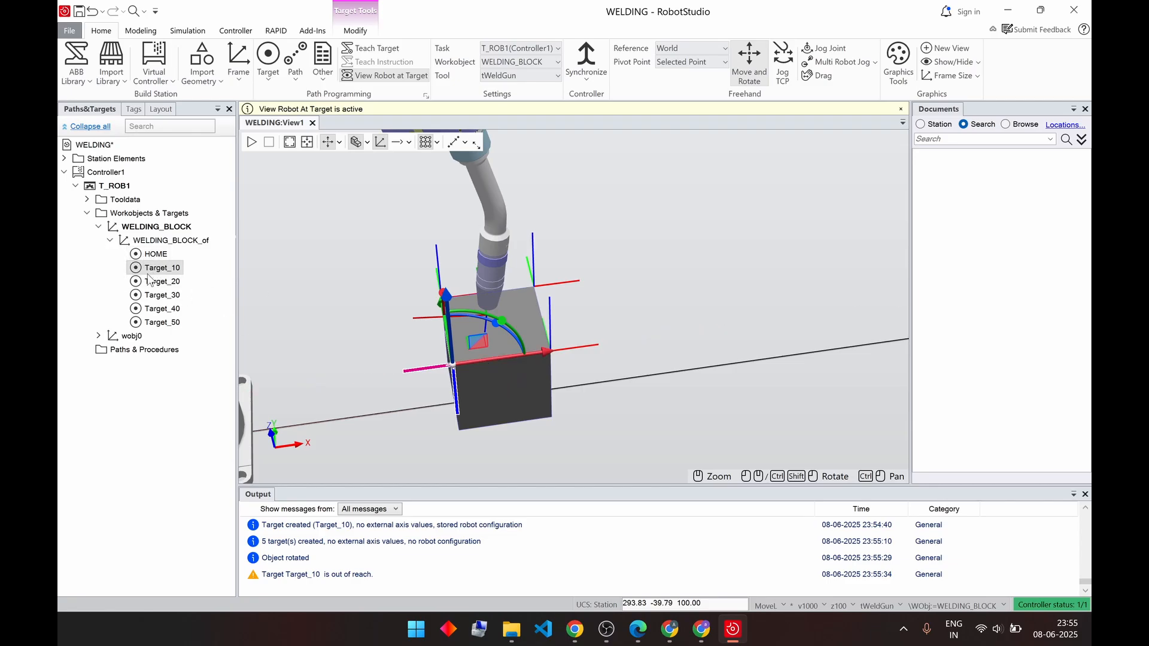
# Delete the WELDING_BLOCK workobject together with all its targets.
pyautogui.click(148, 241)
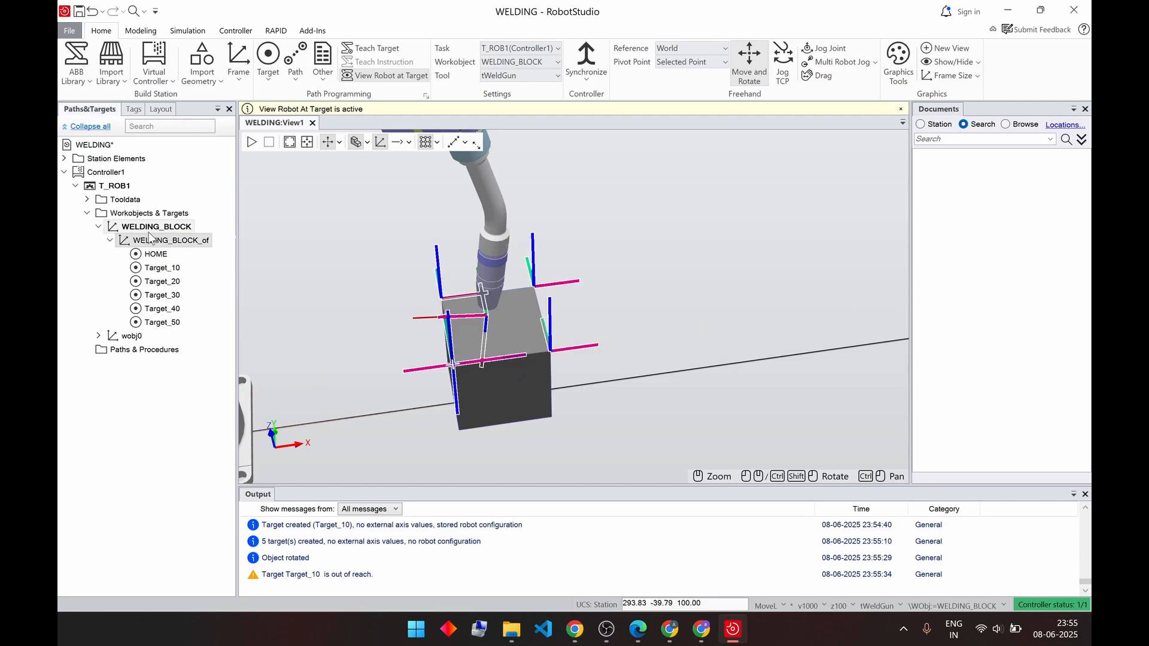
pyautogui.click(149, 231)
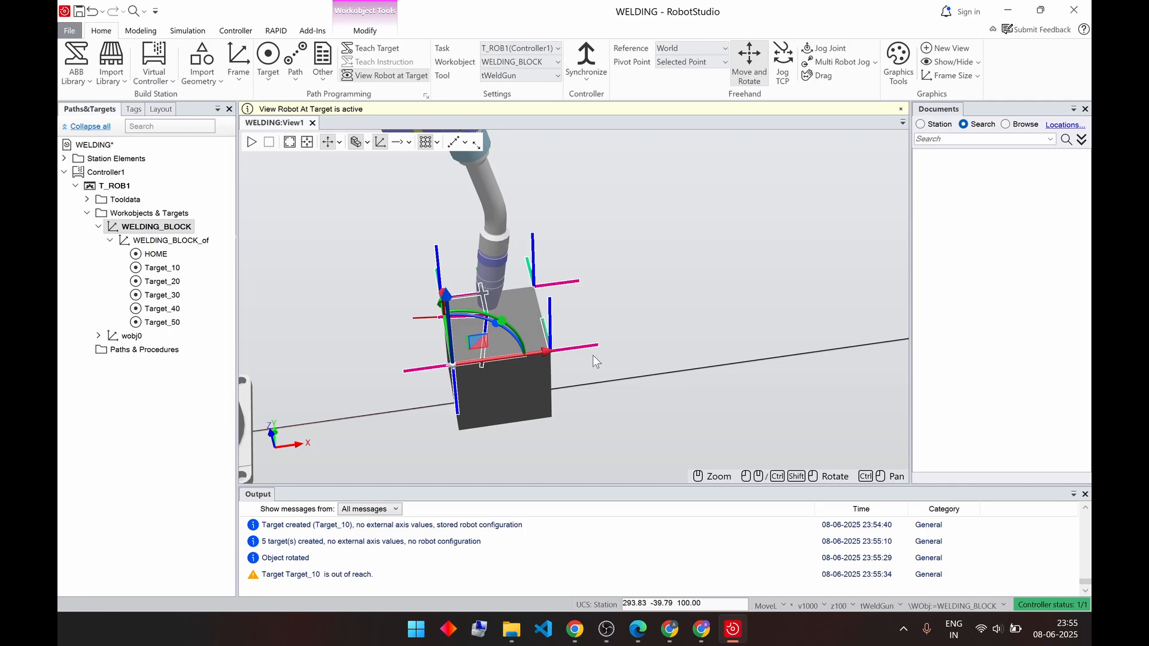
pyautogui.press('Delete')
pyautogui.click(582, 368)
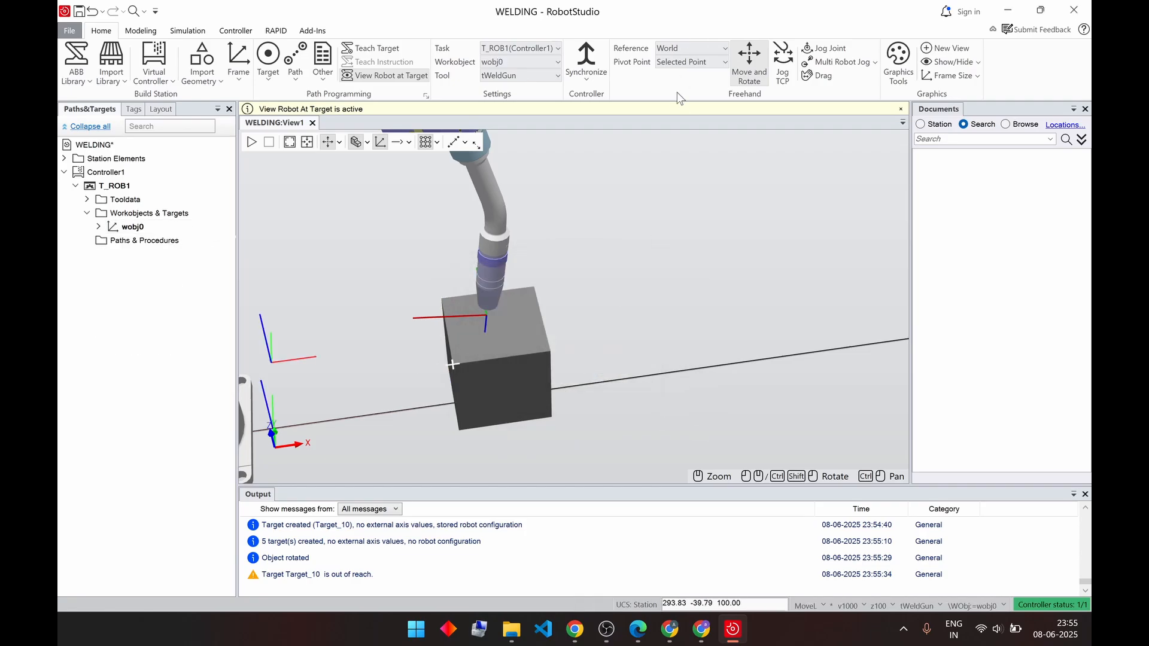
# Show the IRB1090 robot wrist's work envelope as both a 2D outline and a 3D volume to check the block's reachability.
pyautogui.click(513, 367)
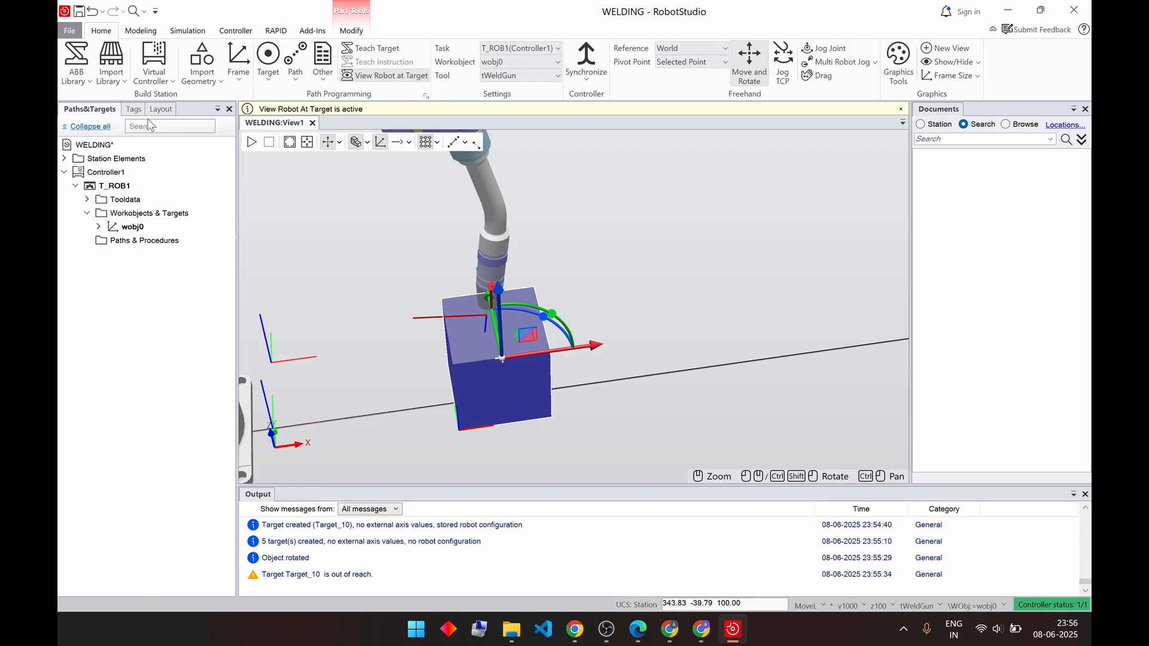
pyautogui.click(161, 109)
pyautogui.rightClick(111, 183)
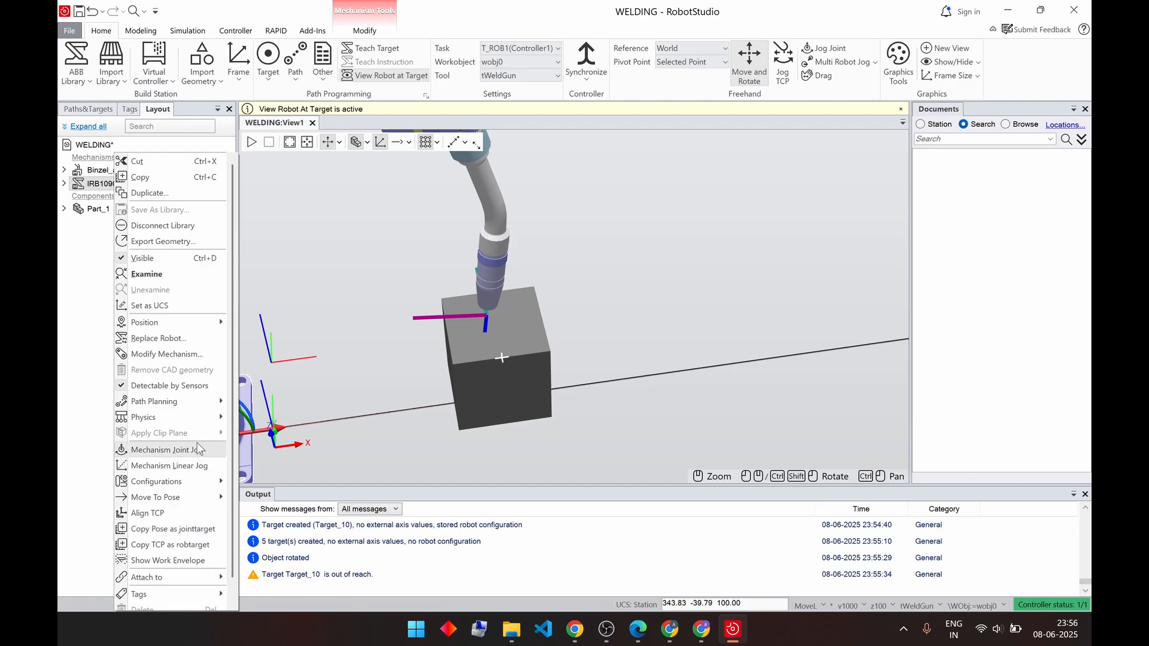
pyautogui.click(167, 560)
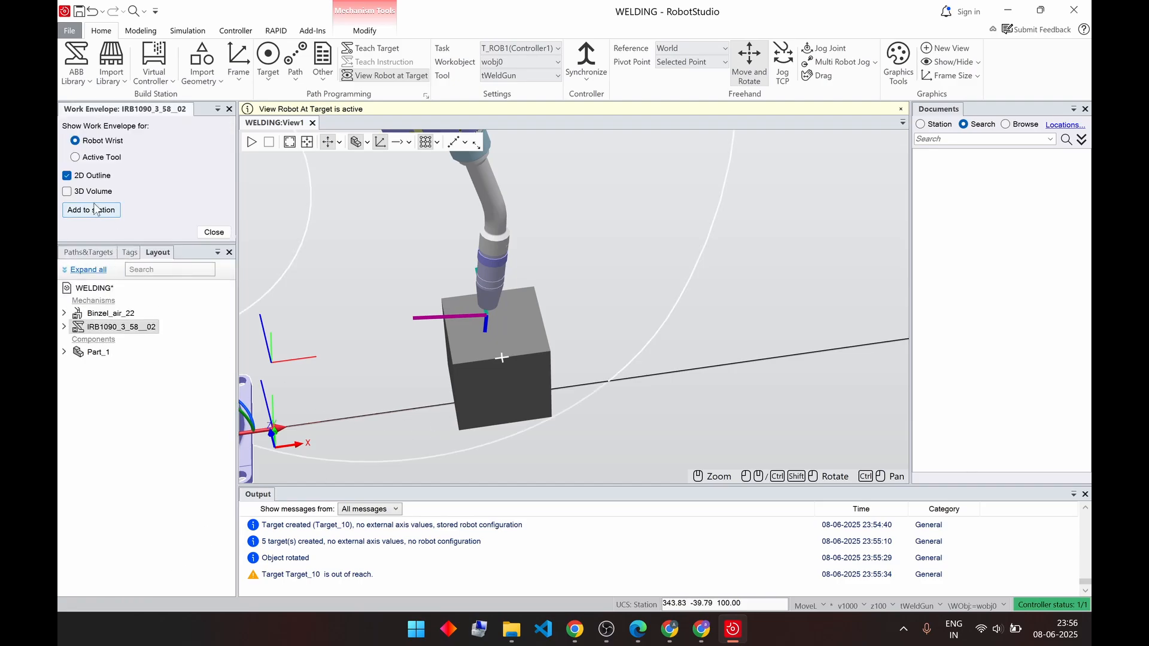
pyautogui.click(66, 191)
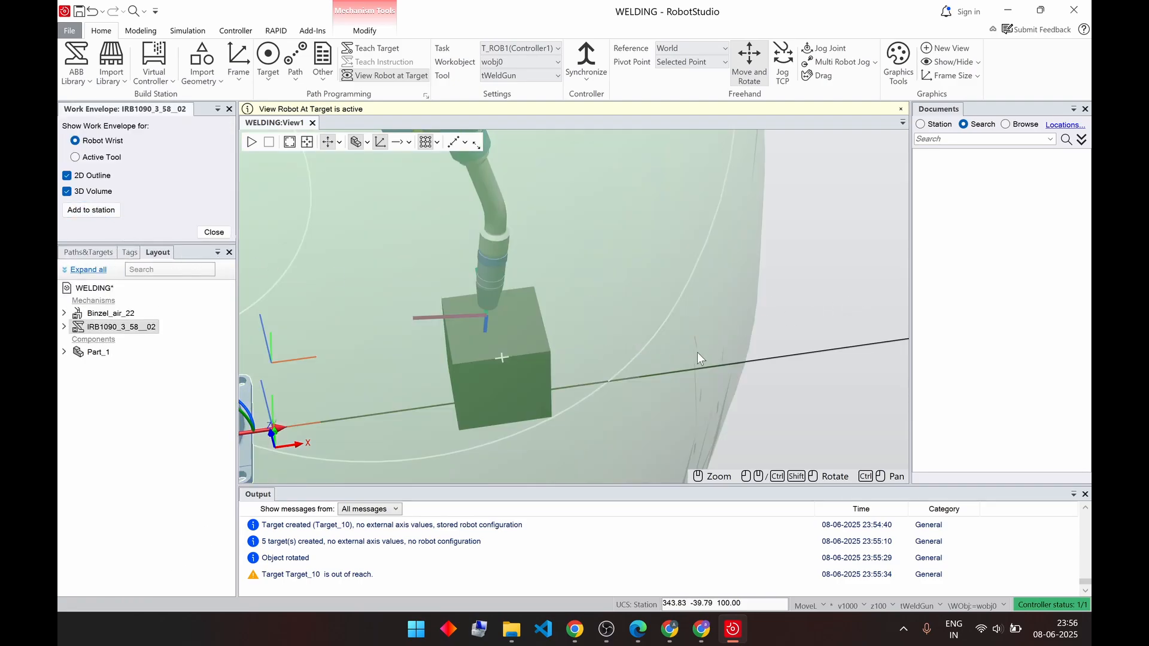
# Move the block farther from the robot within the work envelope, its front robot-side top corner at about X 412, Y -77, Z 100 mm.
pyautogui.keyDown('ctrl'); pyautogui.keyDown('shift'); pyautogui.moveTo(784, 277); pyautogui.dragTo(711, 281); pyautogui.keyUp('shift'); pyautogui.keyUp('ctrl')
pyautogui.keyDown('ctrl'); pyautogui.keyDown('shift'); pyautogui.moveTo(522, 159); pyautogui.dragTo(684, 184); pyautogui.keyUp('shift'); pyautogui.keyUp('ctrl')
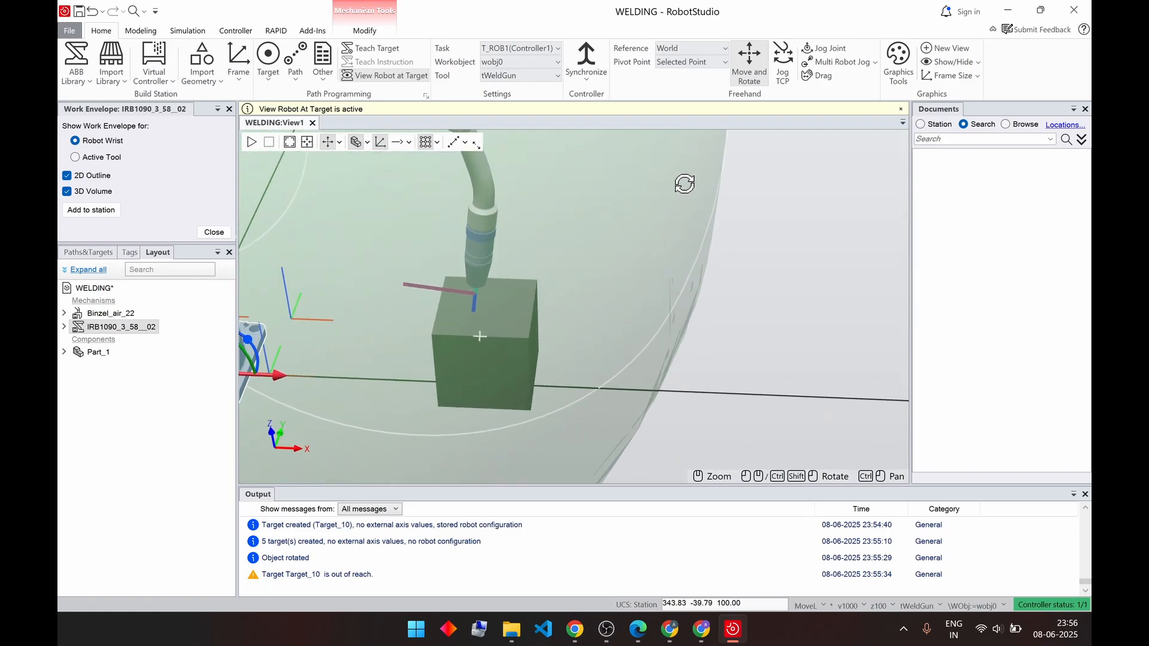
pyautogui.click(467, 406)
pyautogui.moveTo(572, 416); pyautogui.dragTo(695, 409)
pyautogui.keyDown('ctrl'); pyautogui.keyDown('shift'); pyautogui.moveTo(696, 410); pyautogui.dragTo(667, 420); pyautogui.keyUp('shift'); pyautogui.keyUp('ctrl')
pyautogui.keyDown('ctrl'); pyautogui.keyDown('shift'); pyautogui.moveTo(666, 343); pyautogui.dragTo(563, 361); pyautogui.keyUp('shift'); pyautogui.keyUp('ctrl')
pyautogui.click(610, 330)
pyautogui.keyDown('ctrl'); pyautogui.keyDown('shift'); pyautogui.moveTo(633, 411); pyautogui.dragTo(686, 402); pyautogui.keyUp('shift'); pyautogui.keyUp('ctrl')
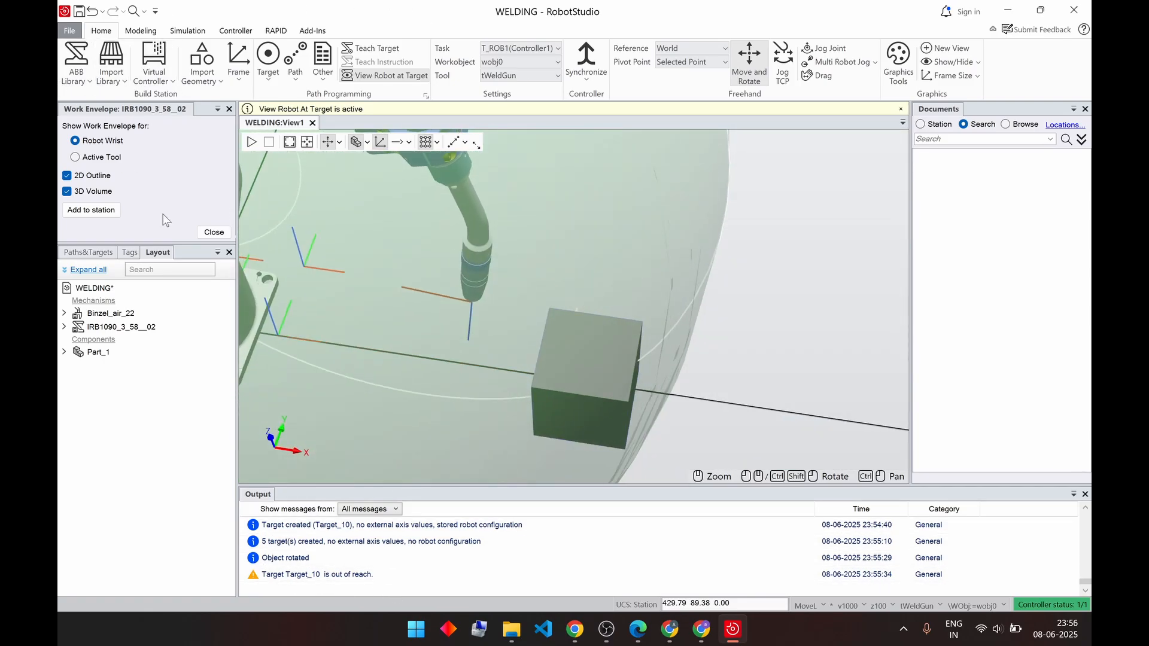
# Hide the work envelope of the IRB1090 robot.
pyautogui.rightClick(124, 331)
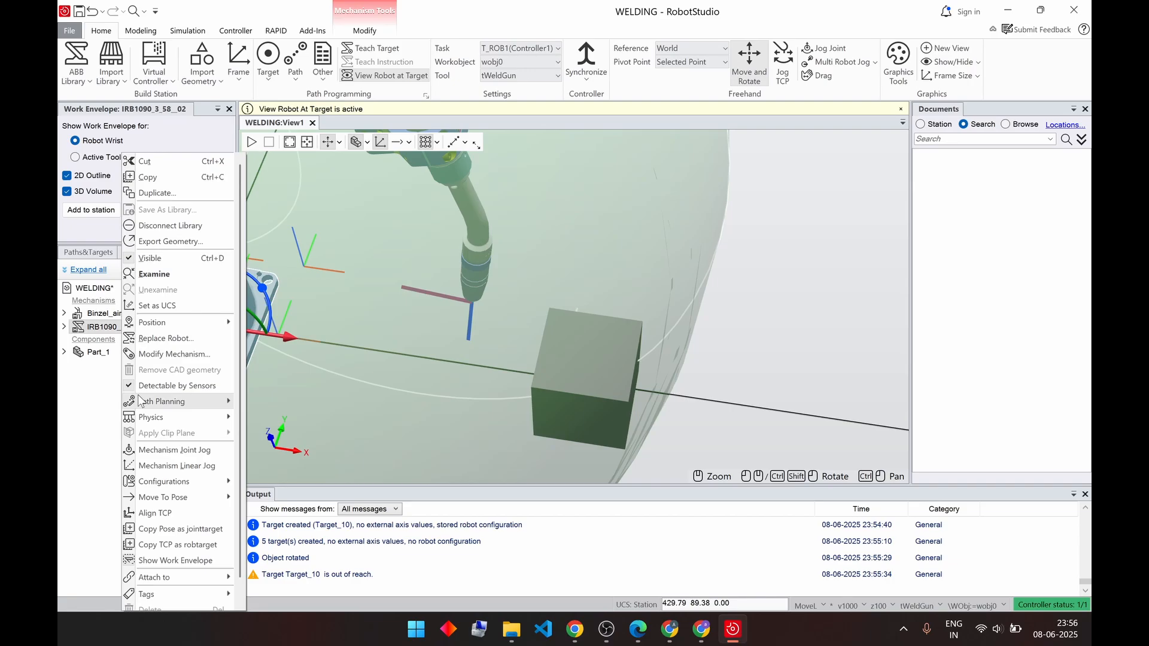
pyautogui.click(182, 550)
pyautogui.click(730, 319)
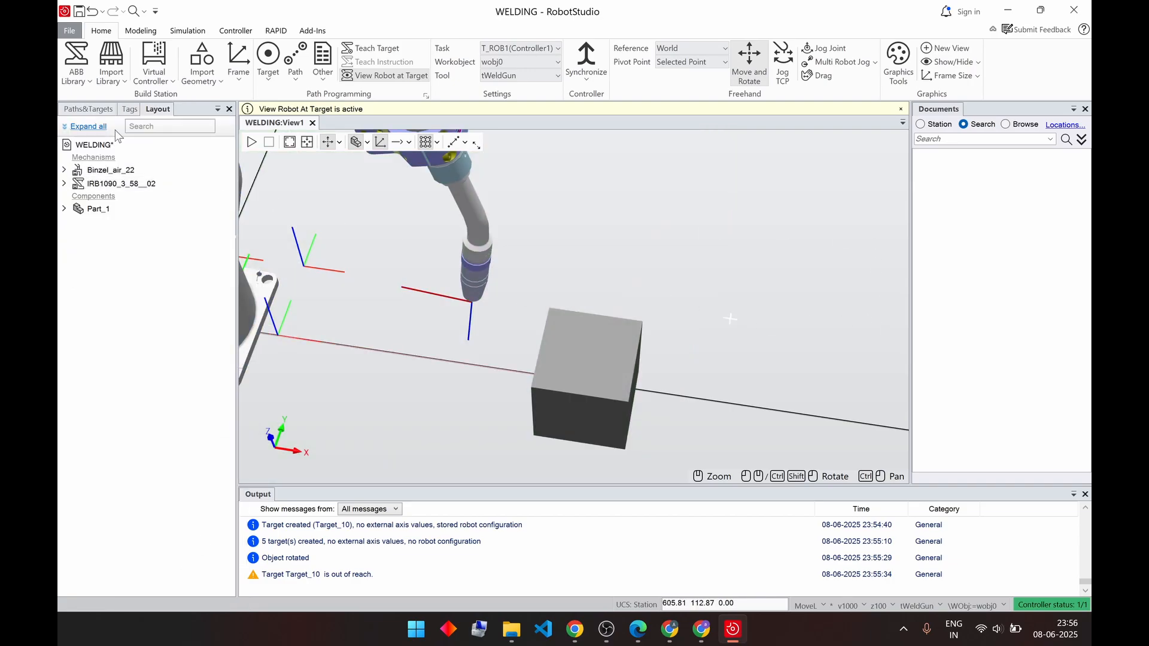
# Create a workobject named welding_block with its user frame at the block's front robot-side top corner (412.10, -76.53, 100.00 mm).
pyautogui.click(89, 109)
pyautogui.rightClick(144, 213)
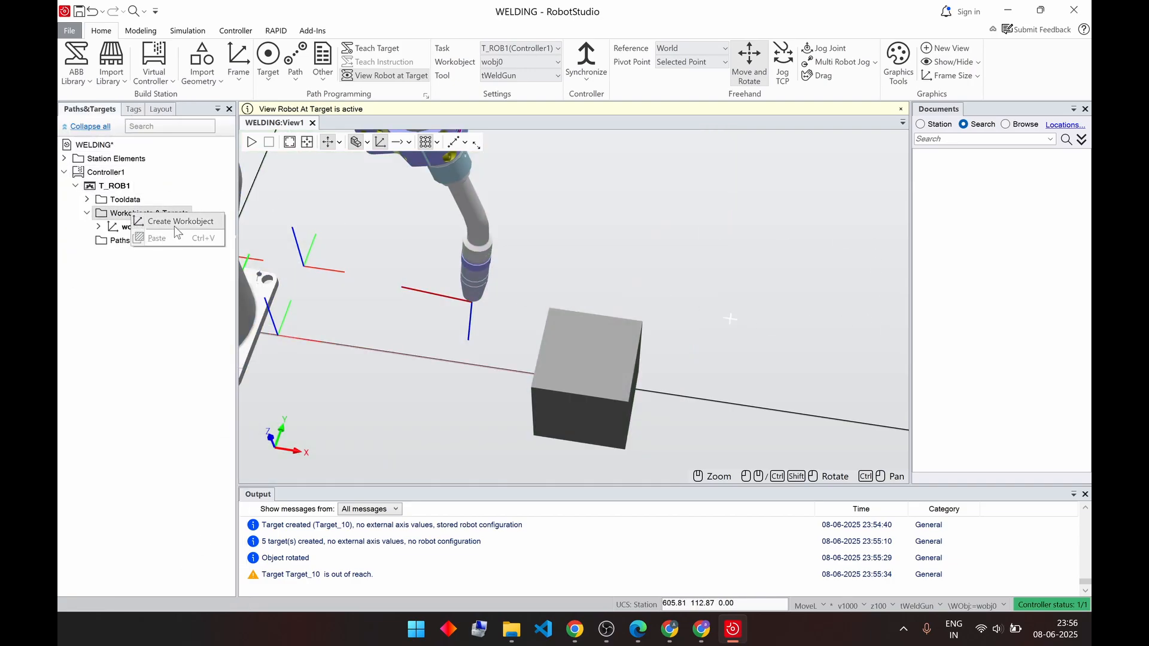
pyautogui.click(165, 224)
pyautogui.click(172, 181)
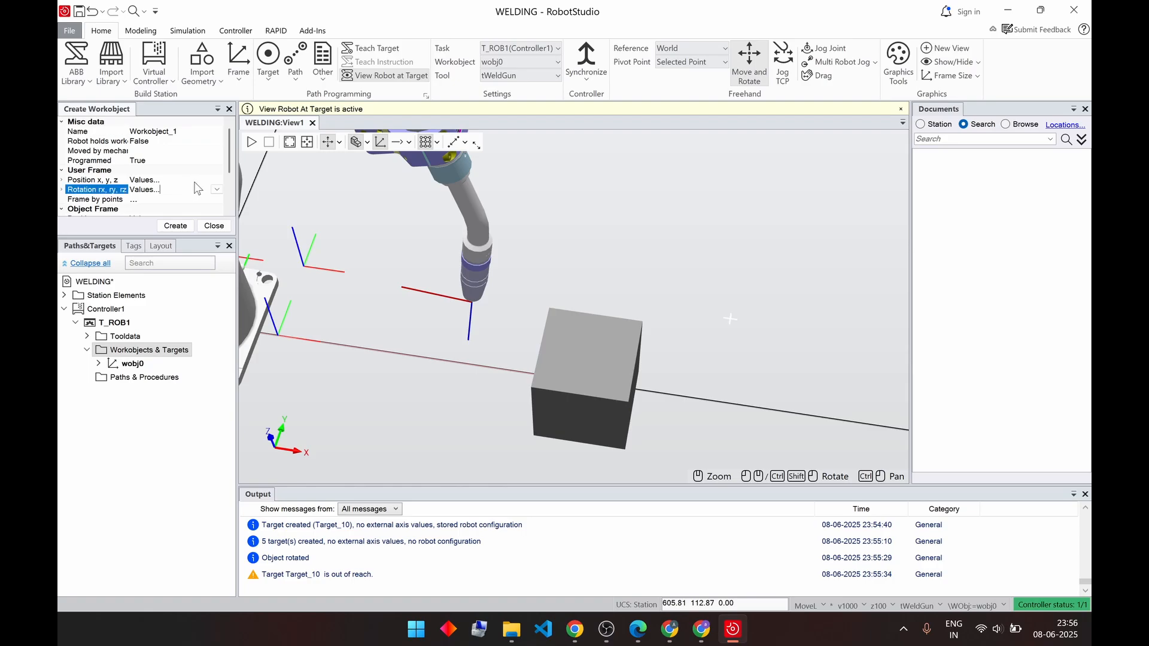
pyautogui.click(217, 180)
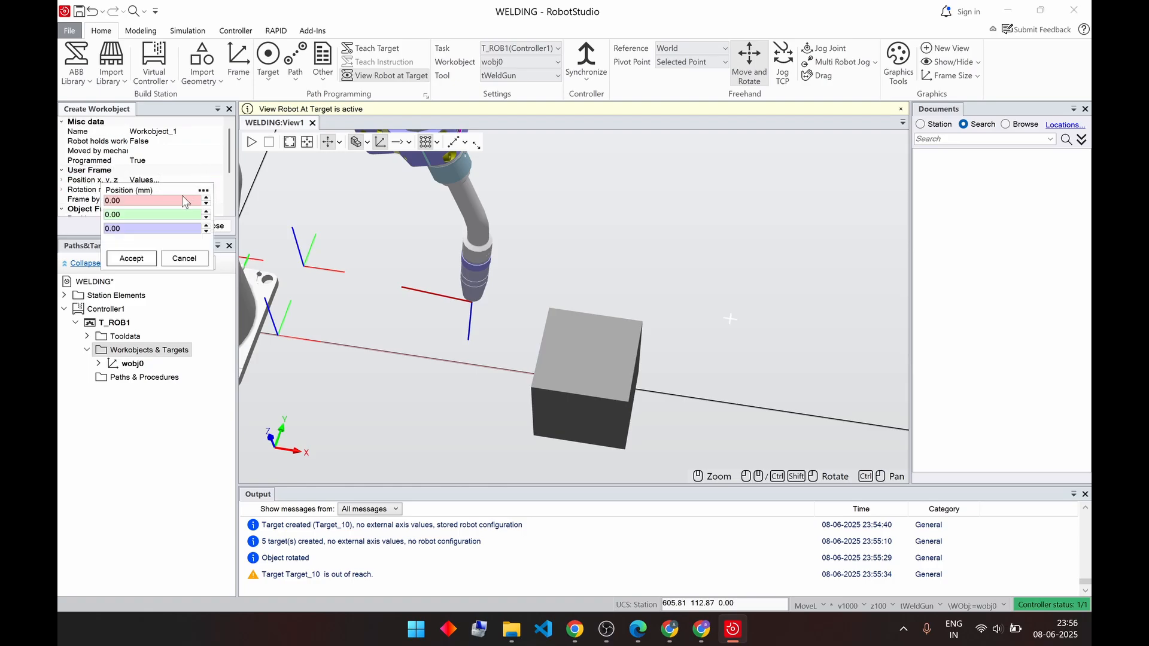
pyautogui.click(546, 379)
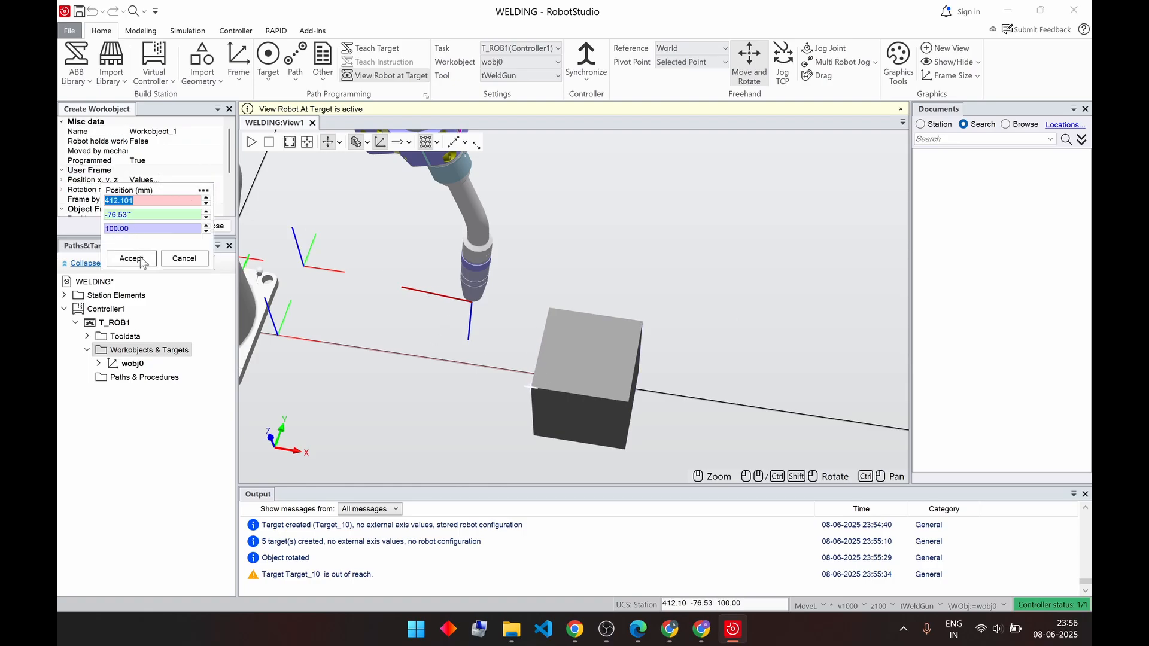
pyautogui.click(131, 258)
pyautogui.click(153, 131)
pyautogui.write('welding_block')
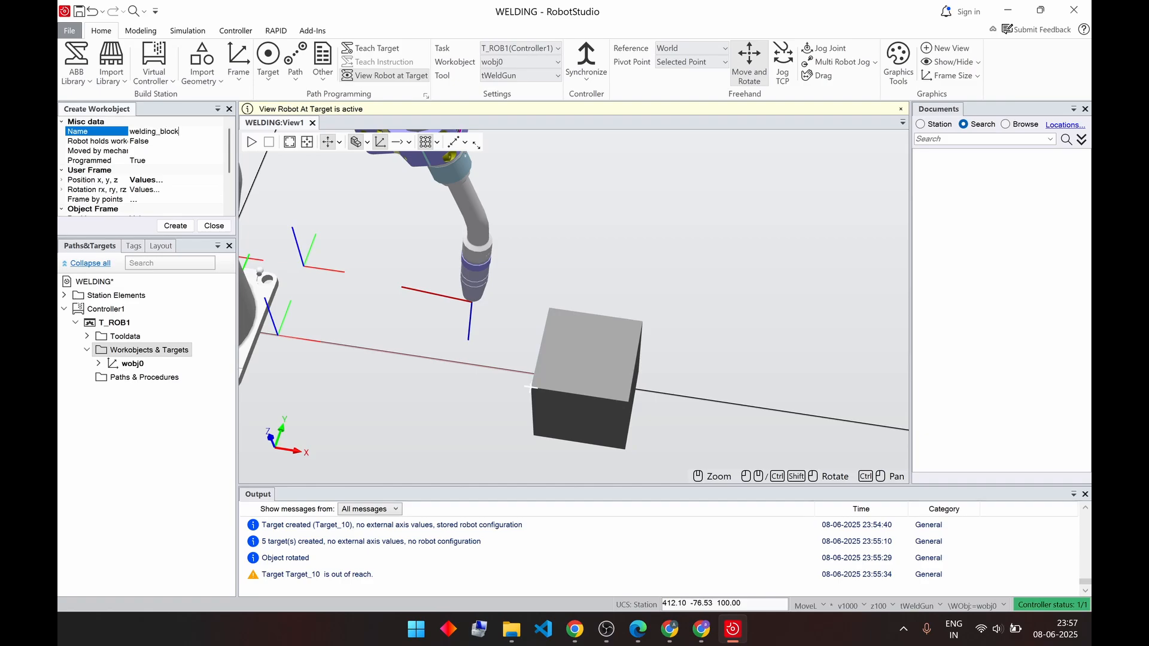
pyautogui.click(175, 226)
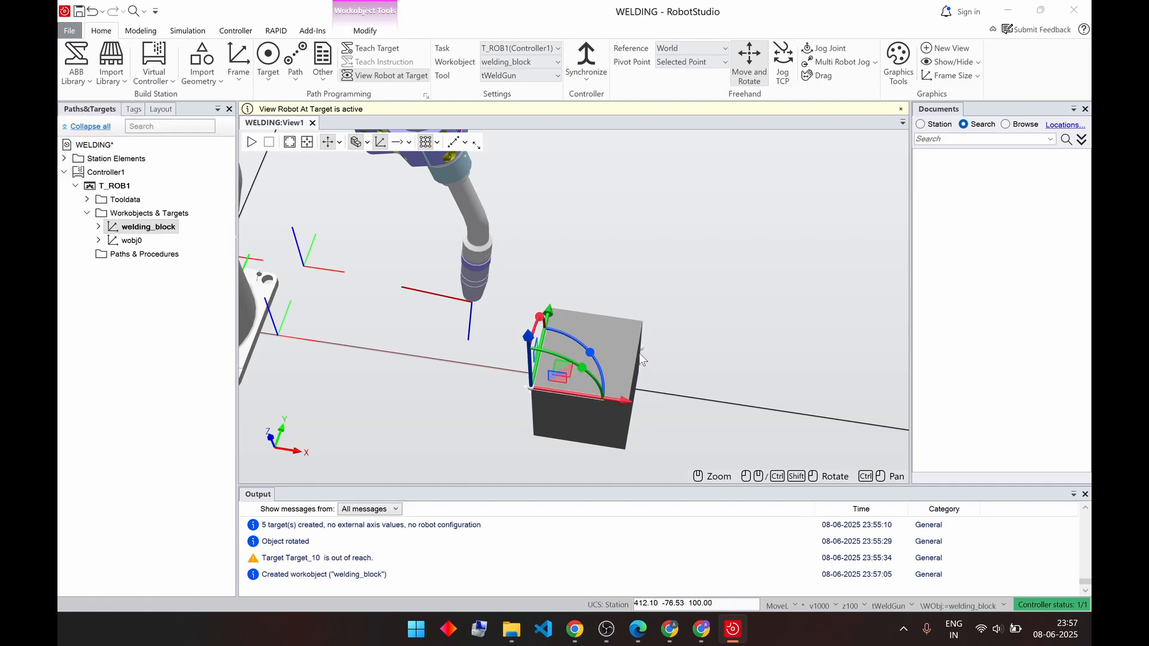
# Teach a target at the robot's current pose in the welding_block workobject and rename it homee.
pyautogui.click(98, 226)
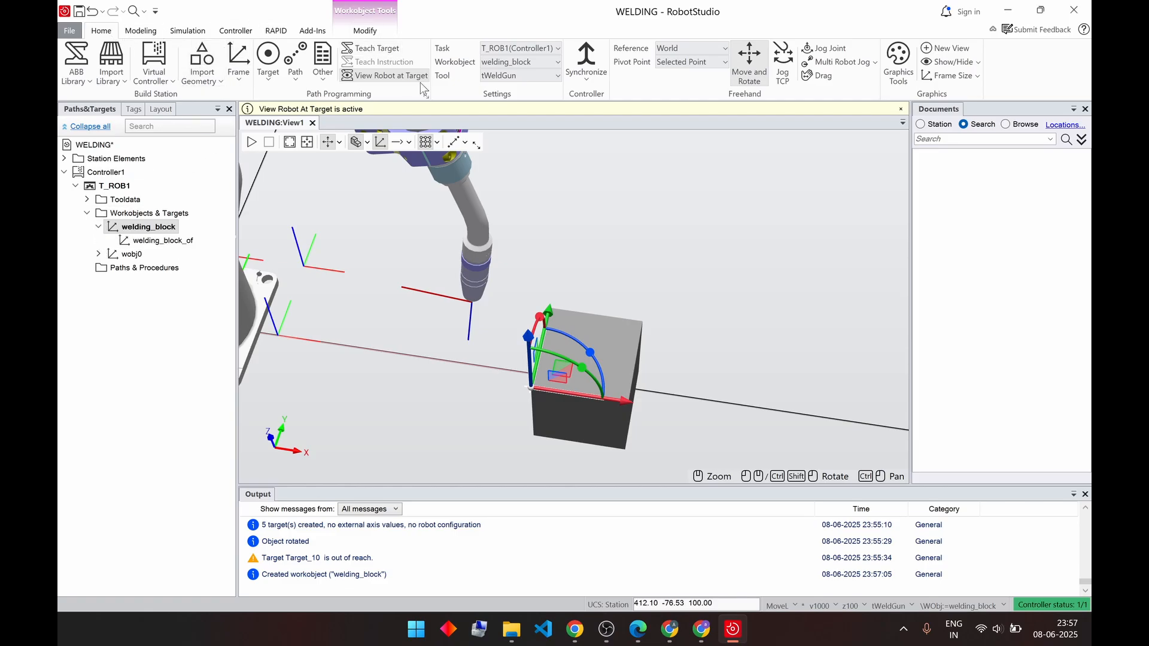
pyautogui.click(371, 48)
pyautogui.click(110, 239)
pyautogui.click(150, 255)
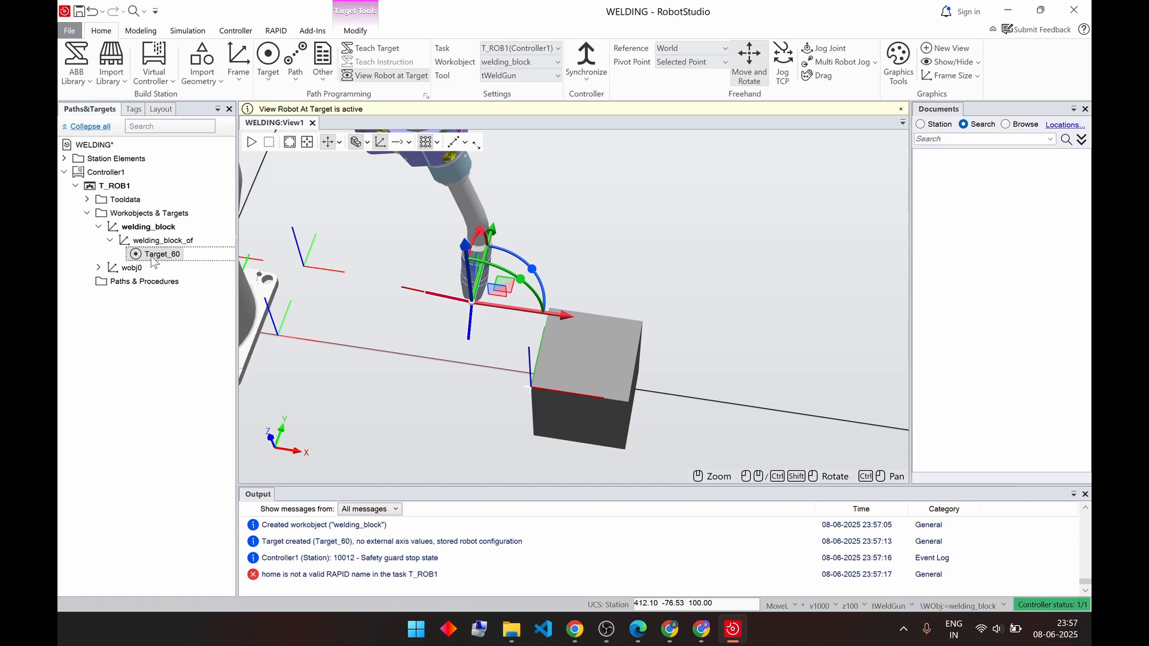
pyautogui.rightClick(166, 254)
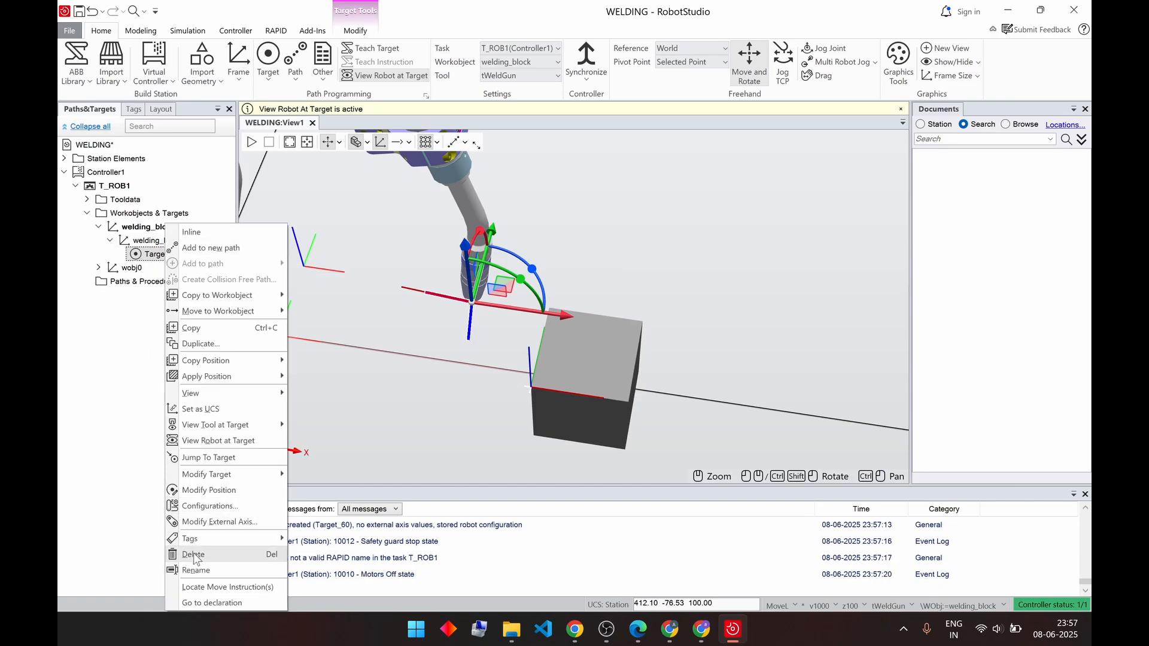
pyautogui.click(202, 567)
pyautogui.write('homee')
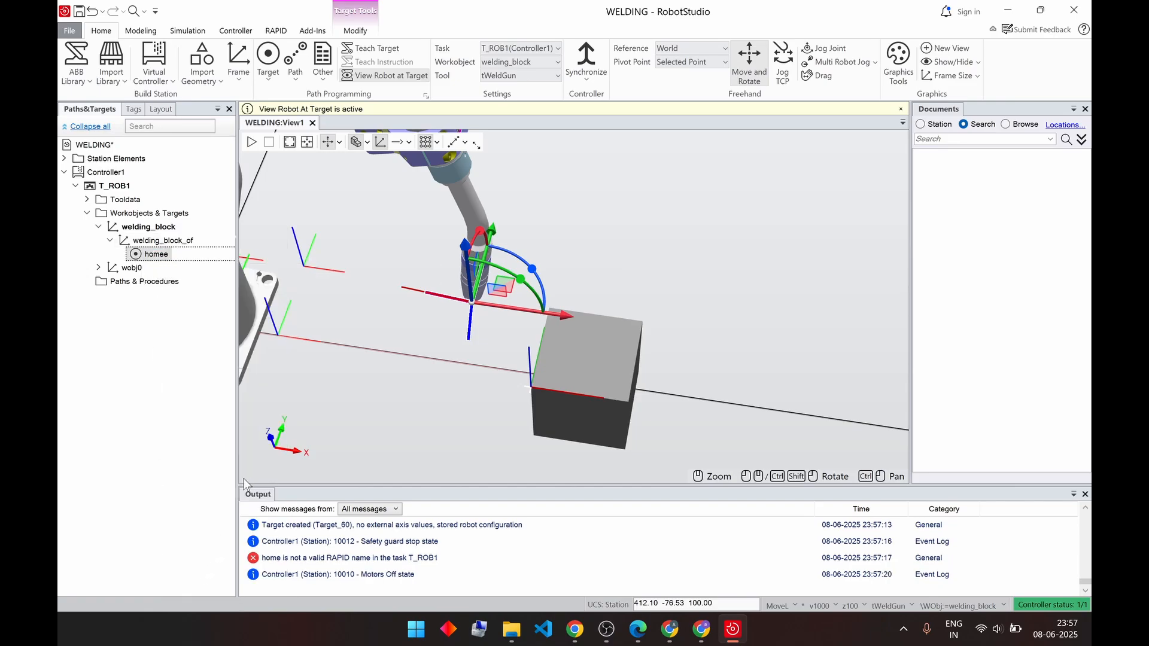
pyautogui.press('Return')
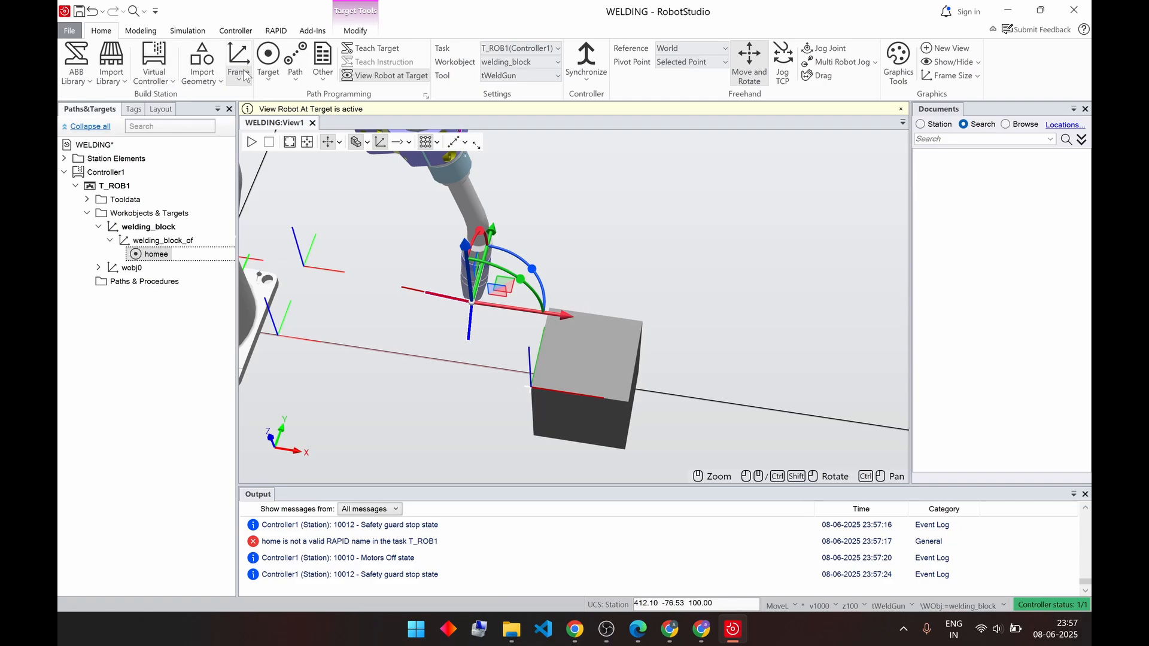
pyautogui.click(268, 59)
pyautogui.click(295, 108)
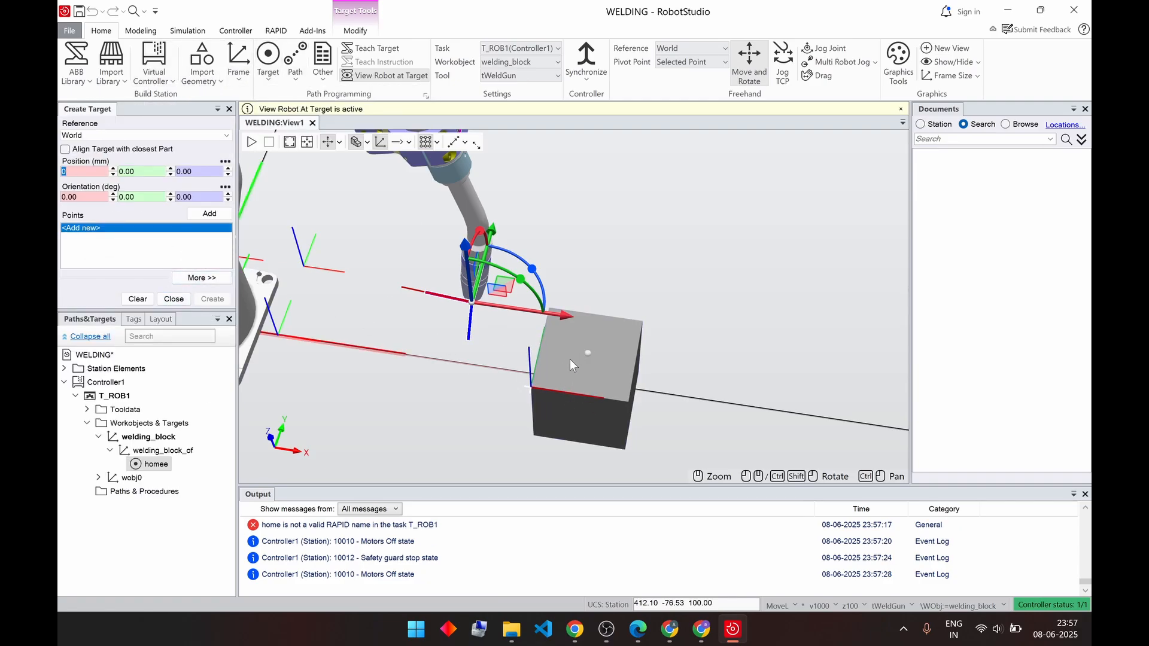
pyautogui.click(173, 299)
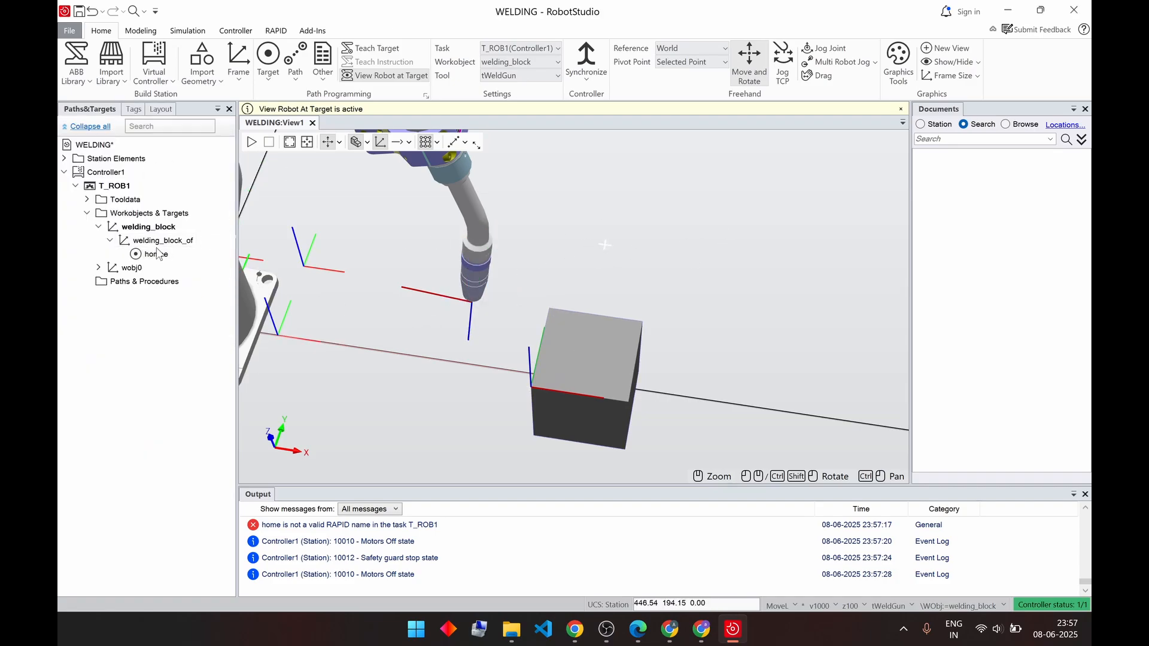
# Create five targets around the block's four top corners in welding_block, starting and ending at the front corner on the robot side.
pyautogui.click(268, 69)
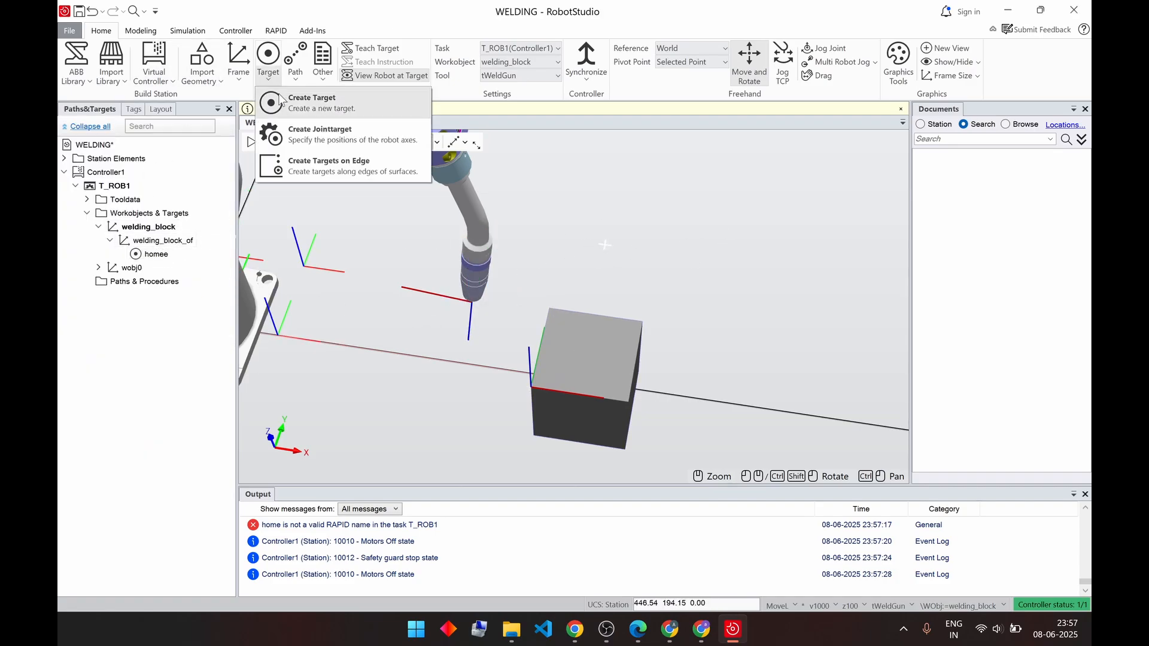
pyautogui.click(284, 104)
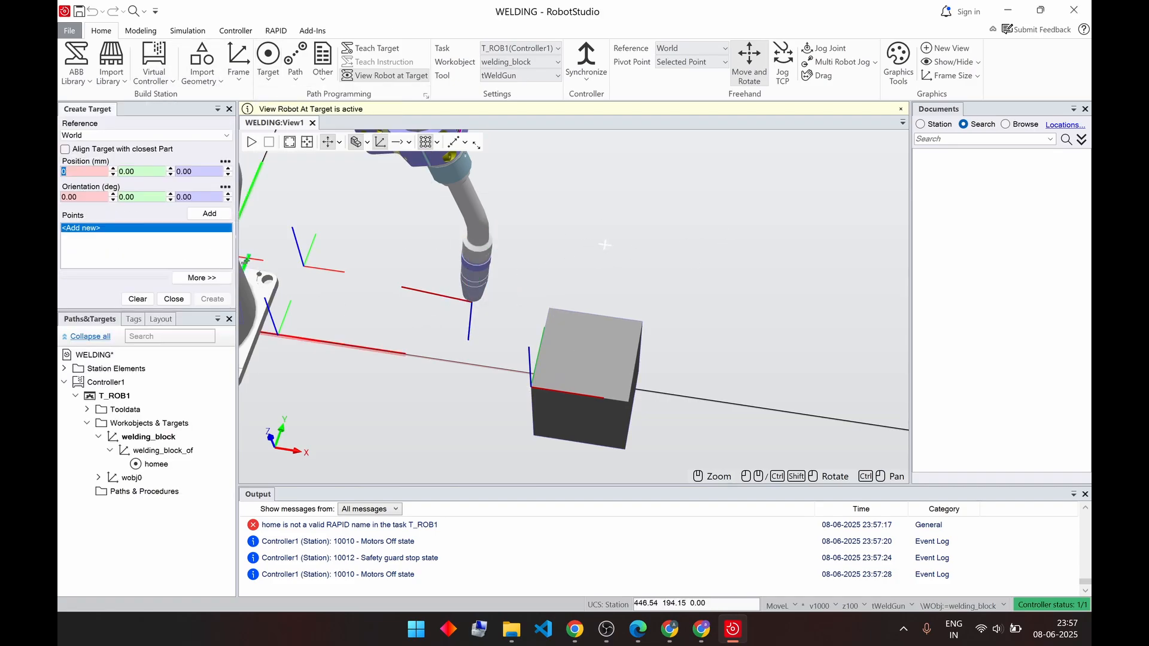
pyautogui.click(538, 387)
pyautogui.click(629, 399)
pyautogui.click(641, 322)
pyautogui.click(549, 309)
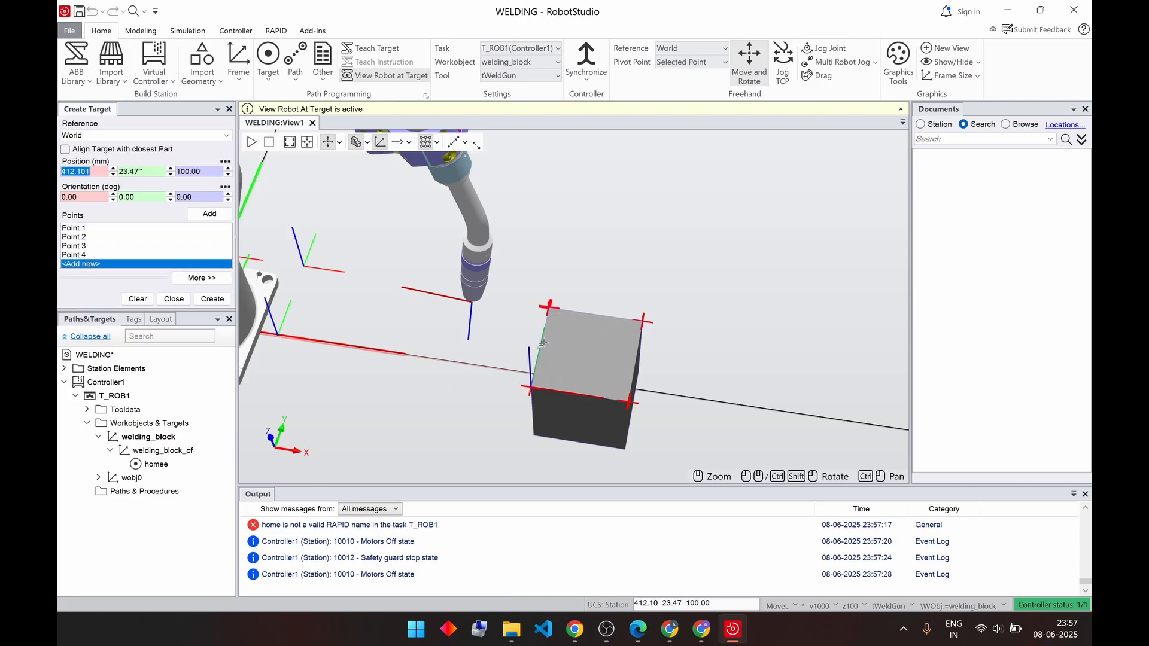
pyautogui.click(533, 387)
pyautogui.click(212, 299)
# Rotate Target_60 by 180 degrees about its local Y axis.
pyautogui.click(161, 268)
pyautogui.rightClick(161, 268)
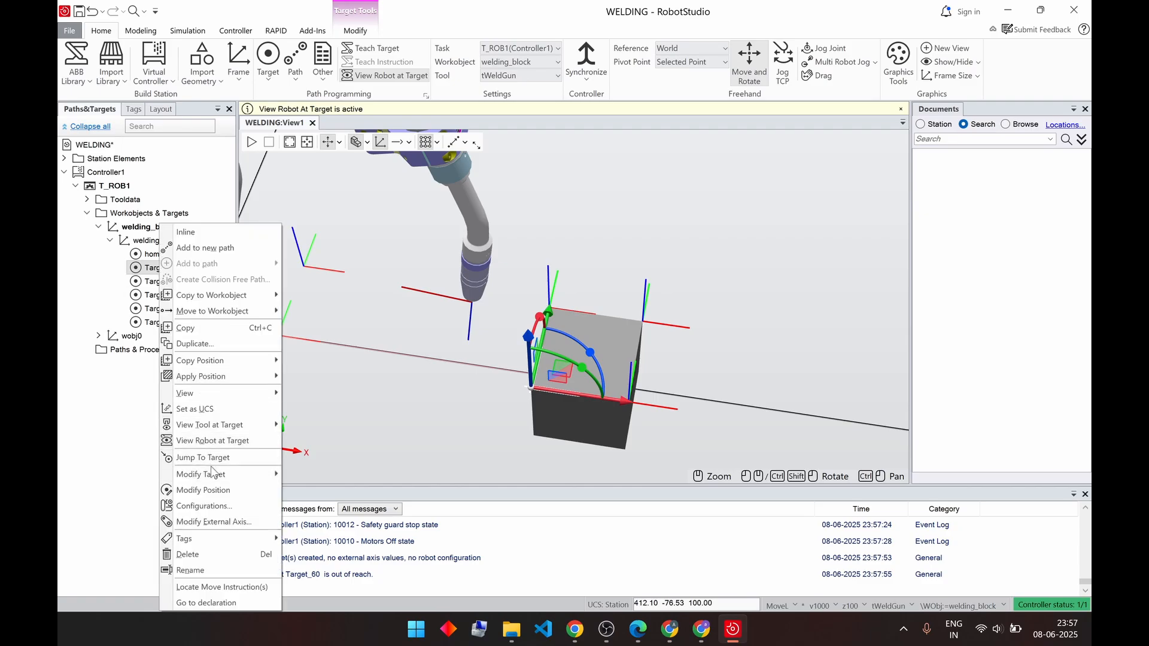
pyautogui.click(285, 403)
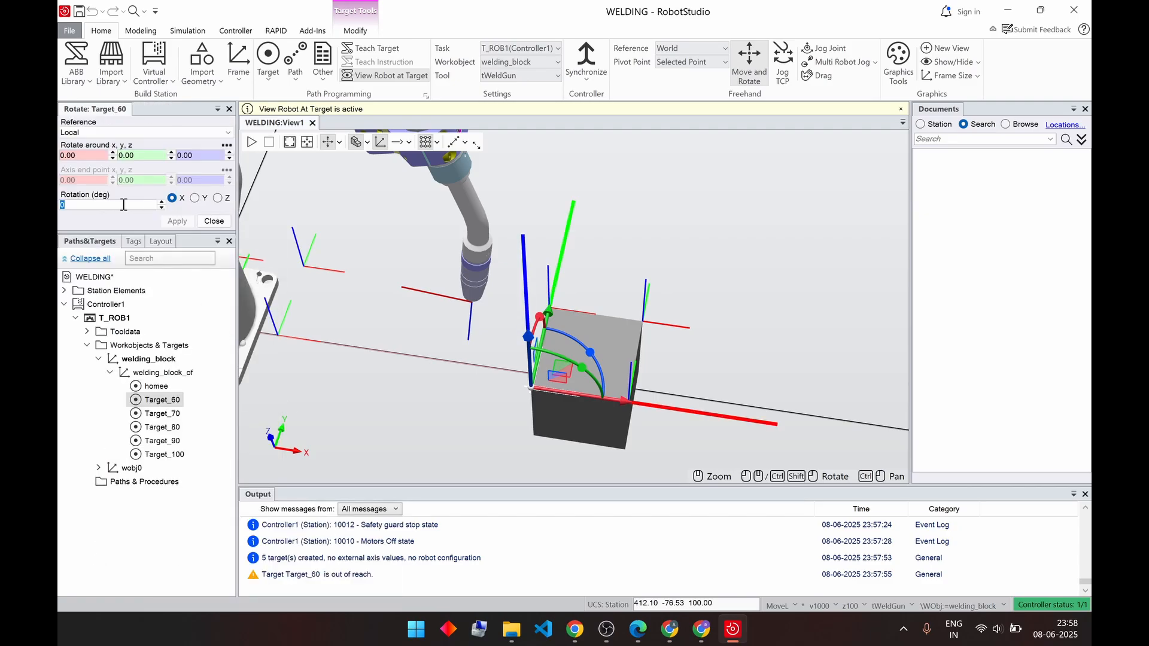
pyautogui.click(196, 198)
pyautogui.click(177, 221)
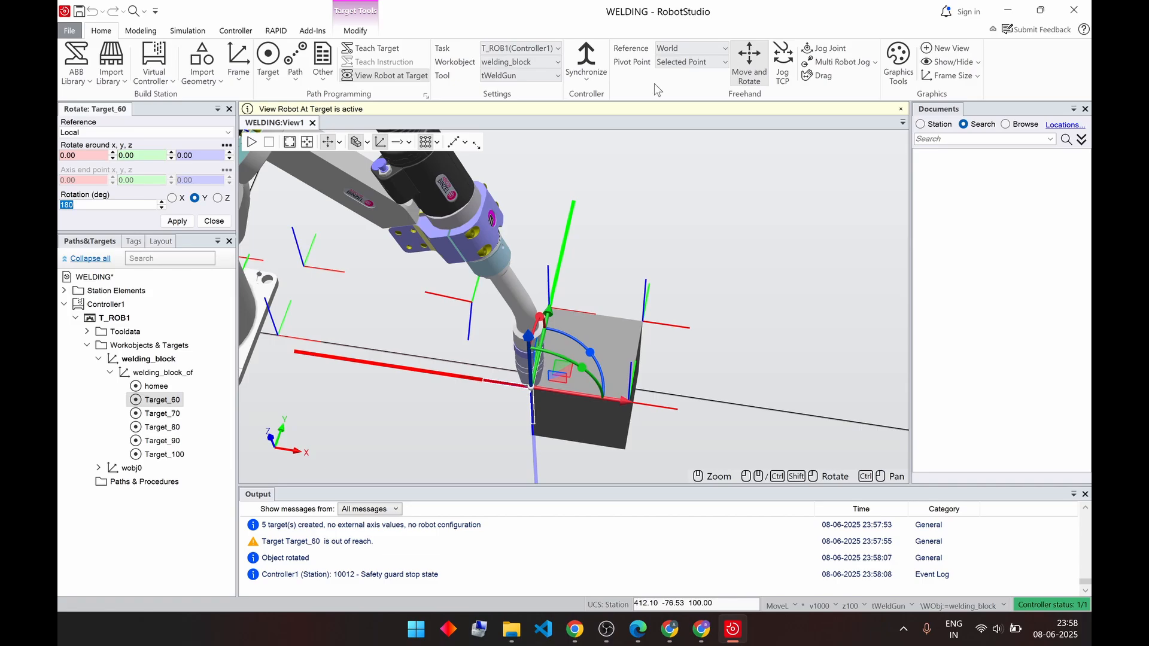
pyautogui.keyDown('ctrl'); pyautogui.keyDown('shift'); pyautogui.moveTo(610, 246); pyautogui.dragTo(662, 247); pyautogui.keyUp('shift'); pyautogui.keyUp('ctrl')
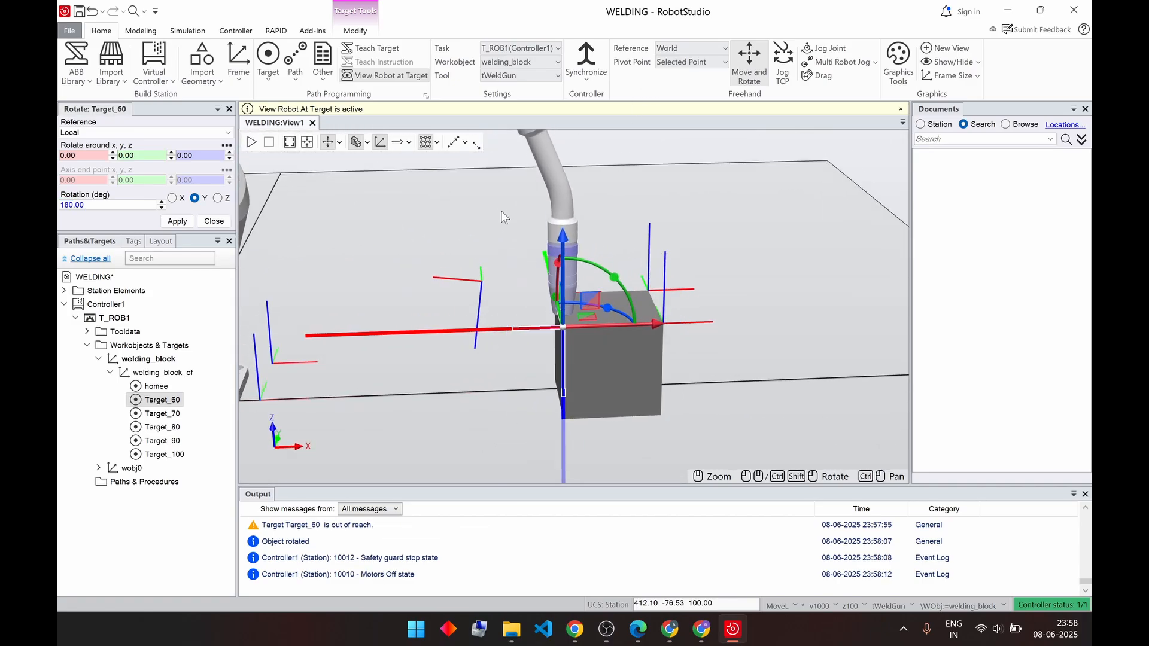
pyautogui.click(213, 222)
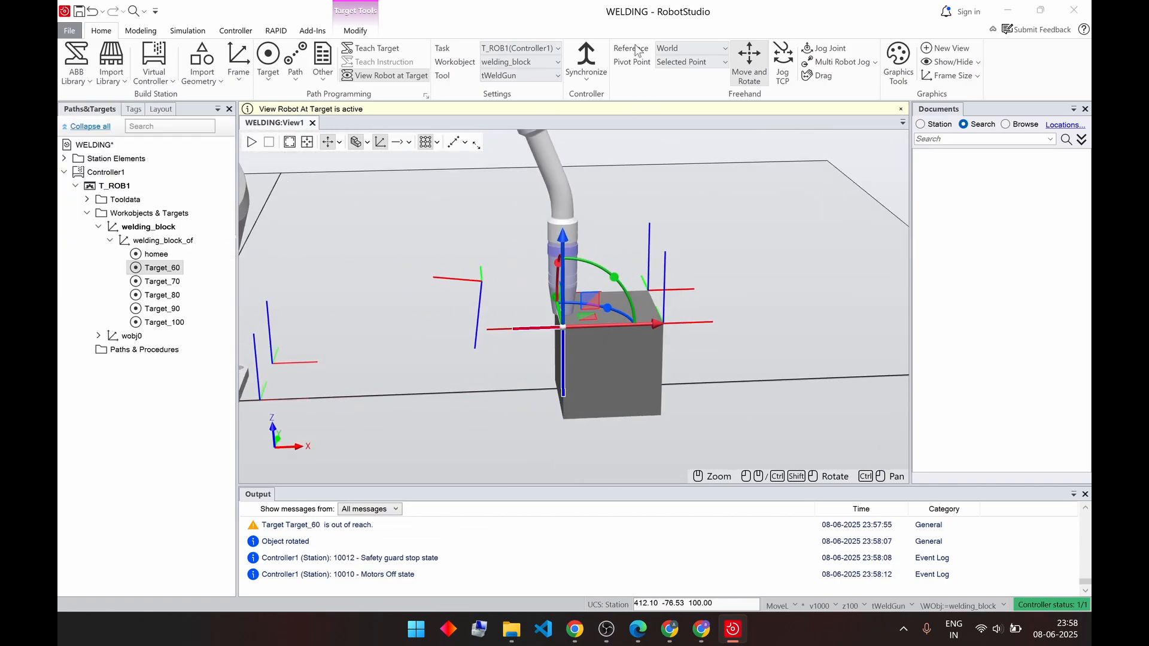
# Copy Target_60's orientation relative to World and apply it to Target_70 through Target_100.
pyautogui.rightClick(175, 269)
pyautogui.moveTo(248, 361)
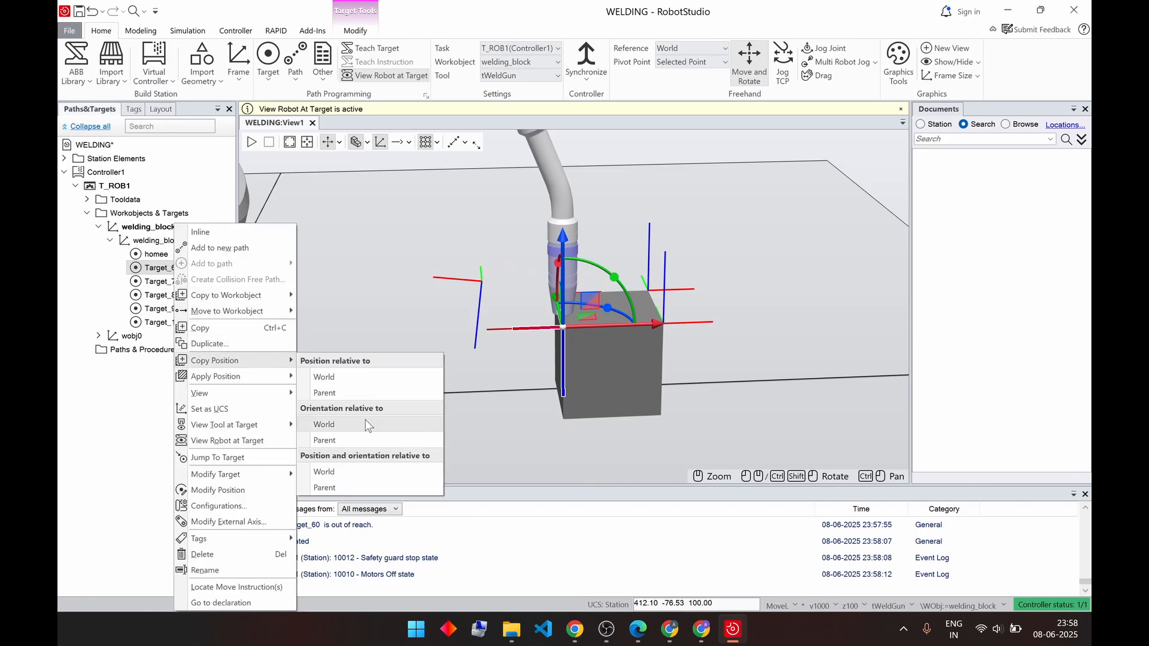
pyautogui.click(365, 424)
pyautogui.click(161, 281)
pyautogui.keyDown('shift'); pyautogui.click(167, 322); pyautogui.keyUp('shift')
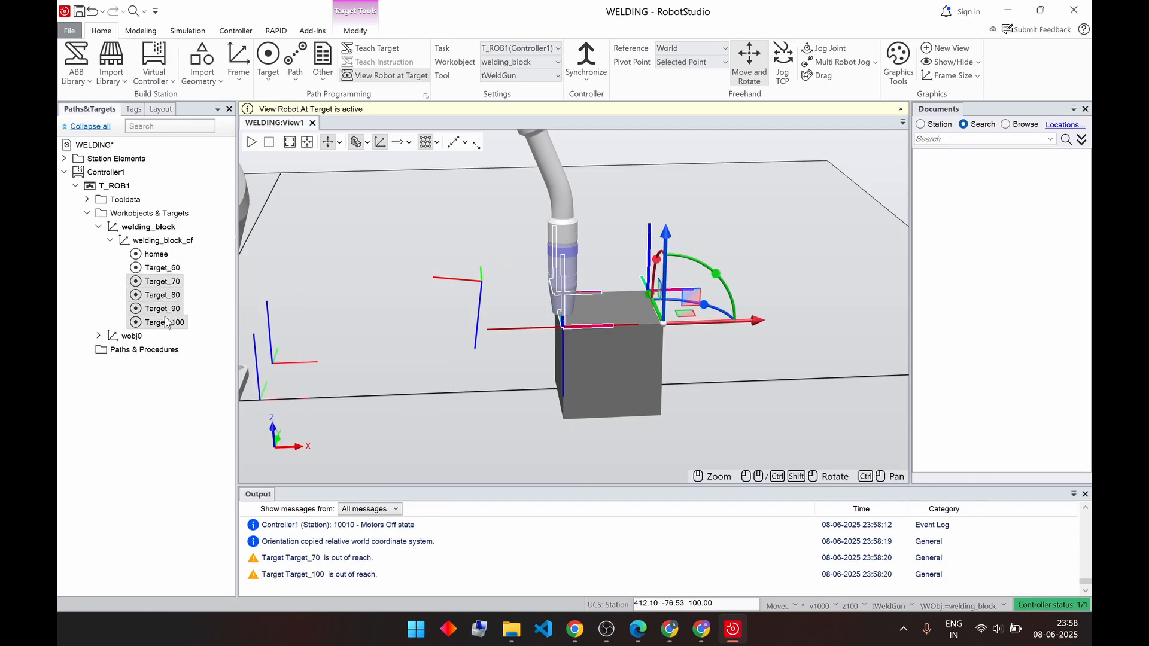
pyautogui.rightClick(177, 327)
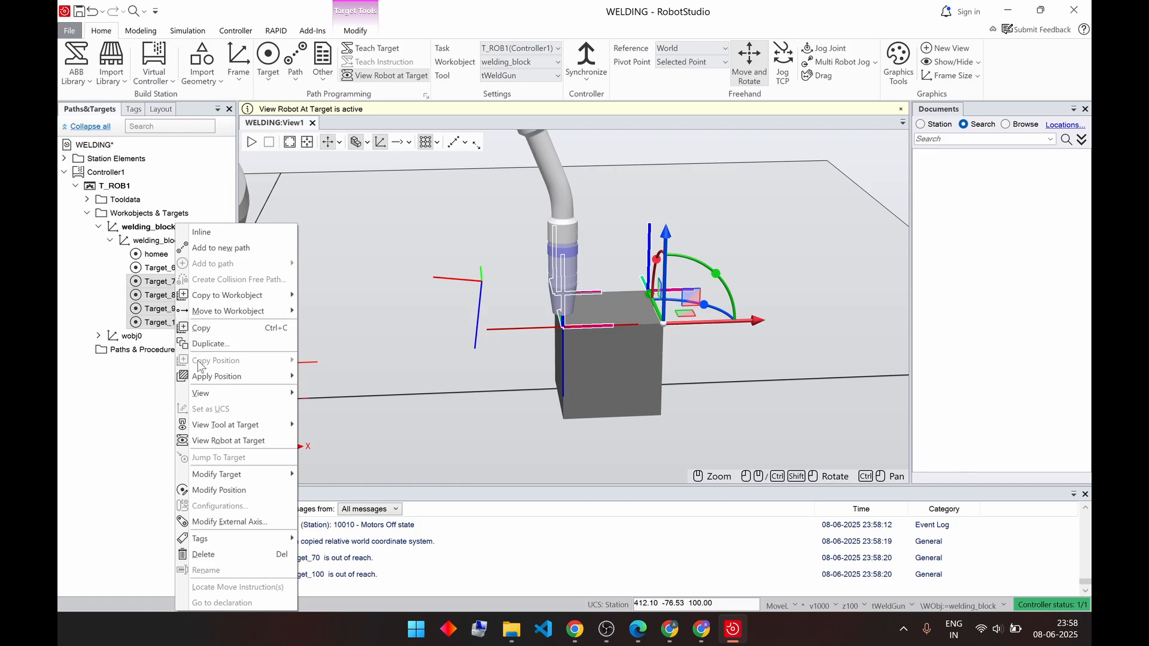
pyautogui.moveTo(223, 376)
pyautogui.click(330, 393)
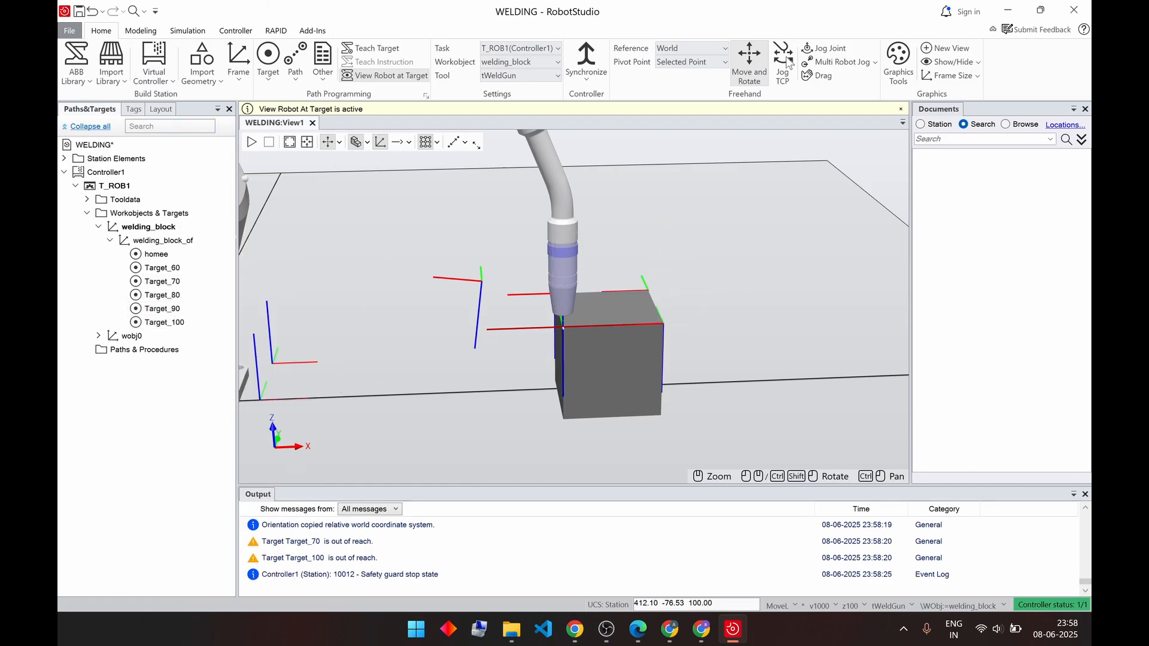
# Step through Target_60 to Target_100 to check the robot's reach and pose at each block corner.
pyautogui.click(164, 281)
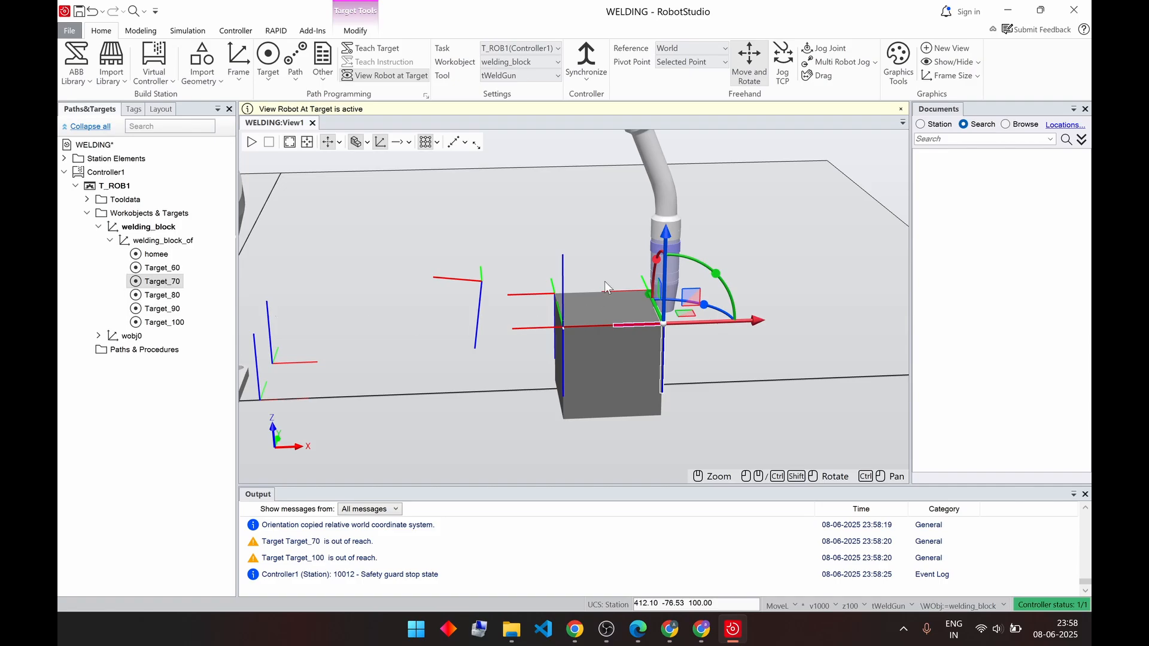
pyautogui.press('Down')
pyautogui.press('Down')
pyautogui.press('Down')
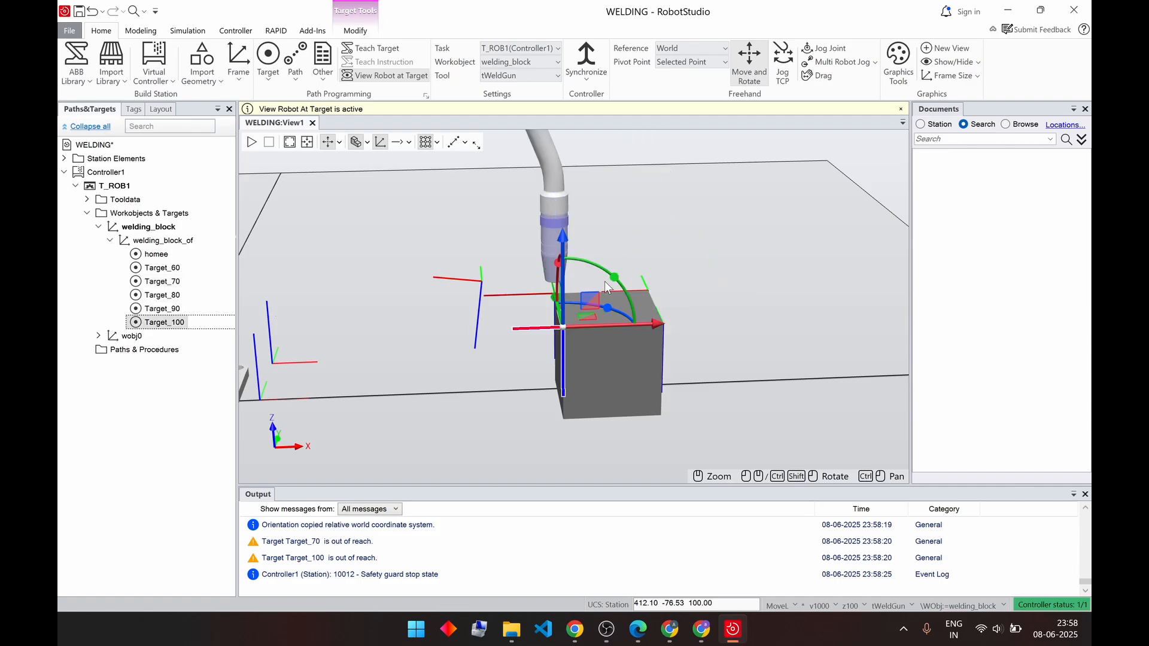
pyautogui.press('Down')
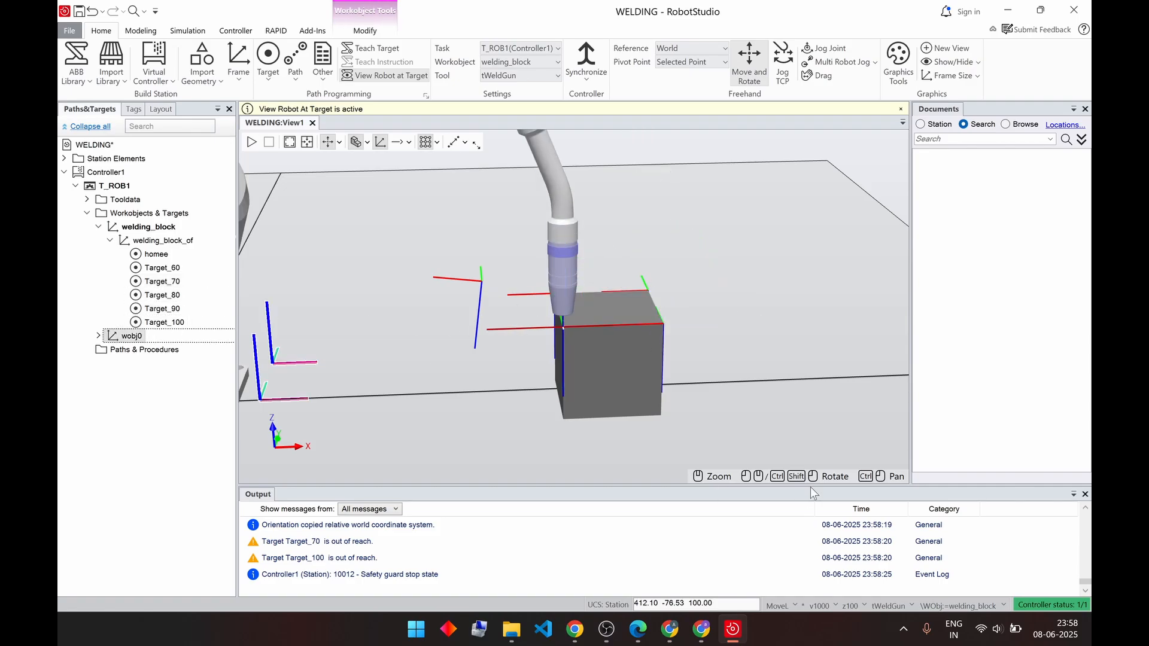
pyautogui.click(160, 268)
pyautogui.press('Down')
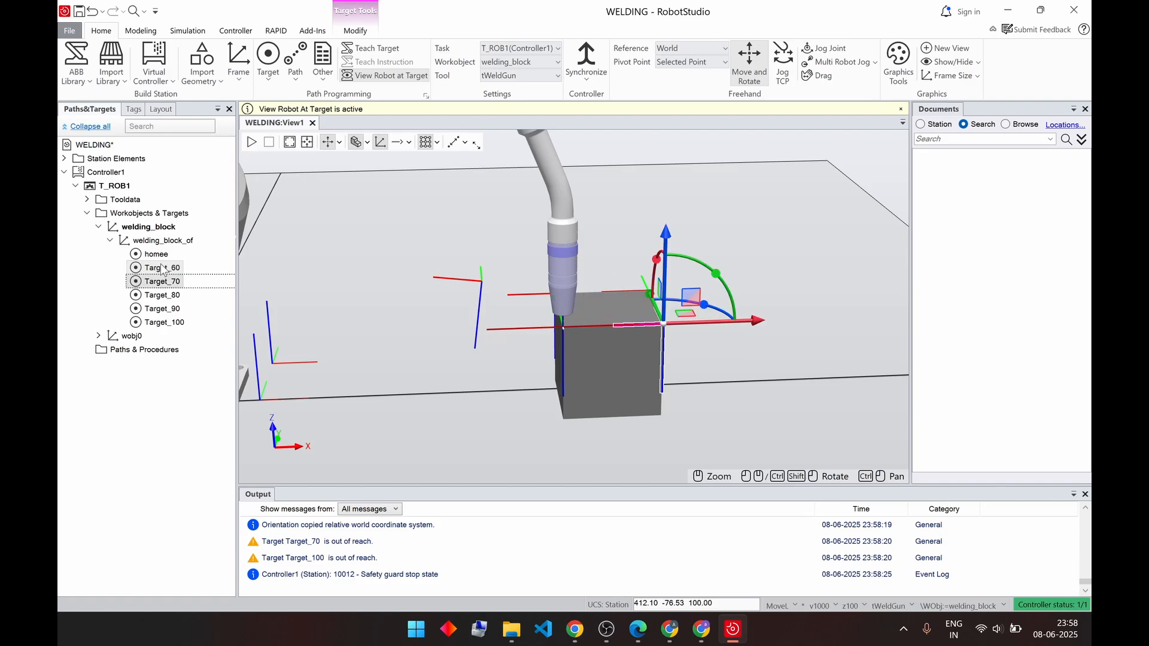
pyautogui.press('Down')
pyautogui.press('Down')
pyautogui.press('Down')
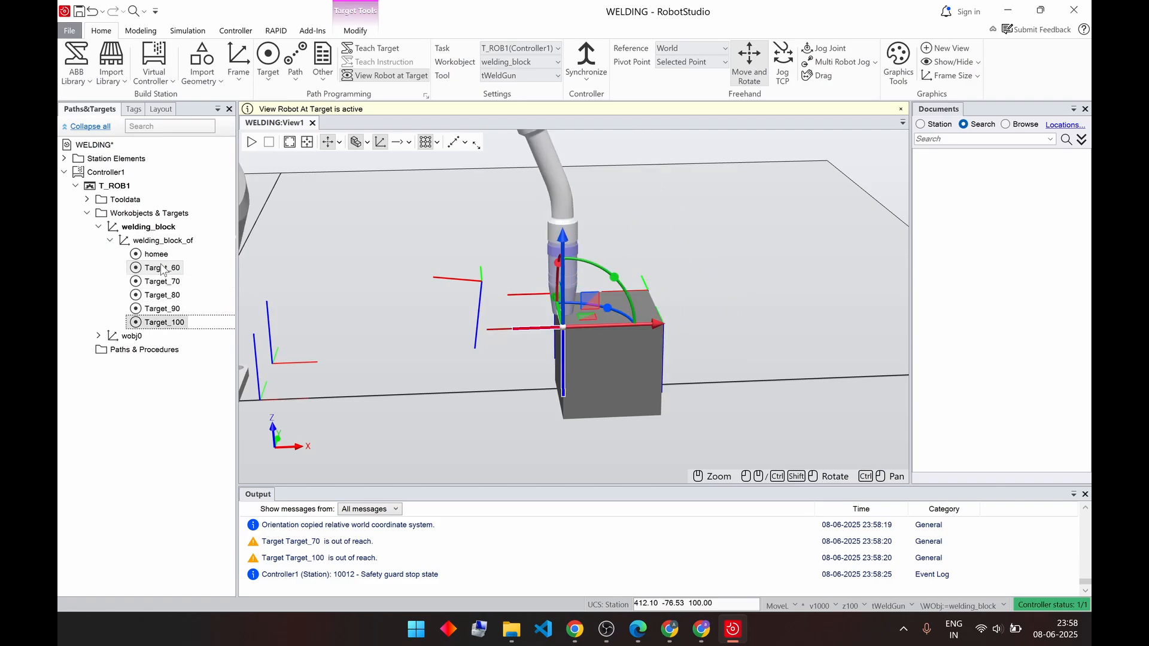
pyautogui.press('Down')
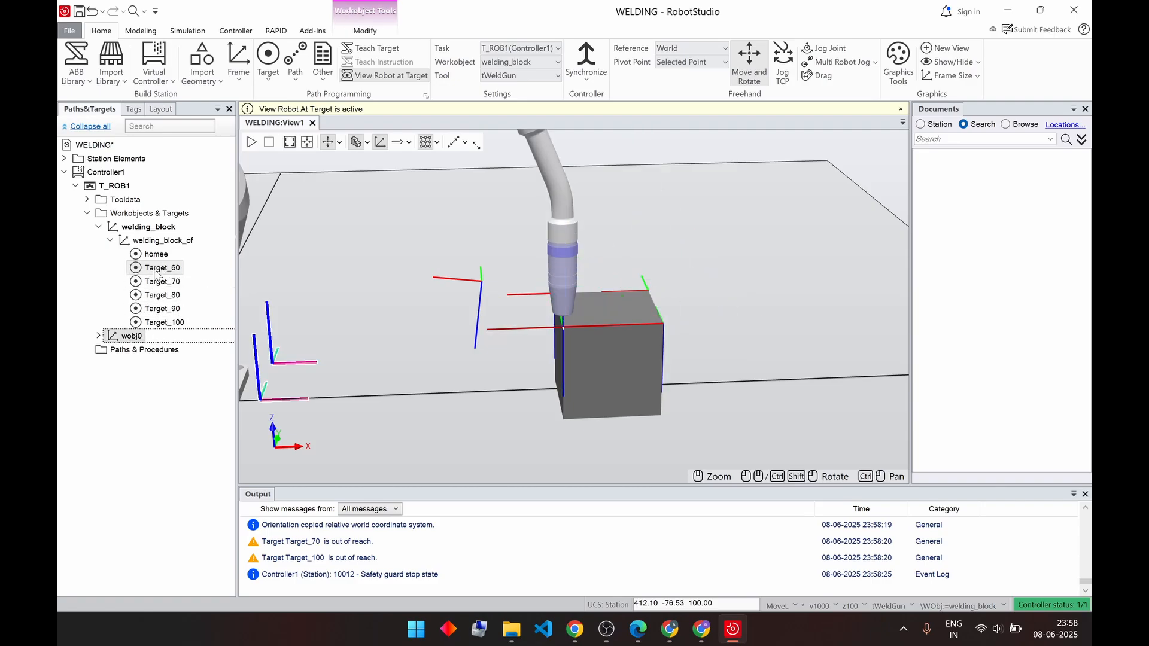
# Create a new path from the homee target and Target_60 through Target_100.
pyautogui.click(155, 254)
pyautogui.keyDown('shift'); pyautogui.click(170, 322); pyautogui.keyUp('shift')
pyautogui.rightClick(175, 323)
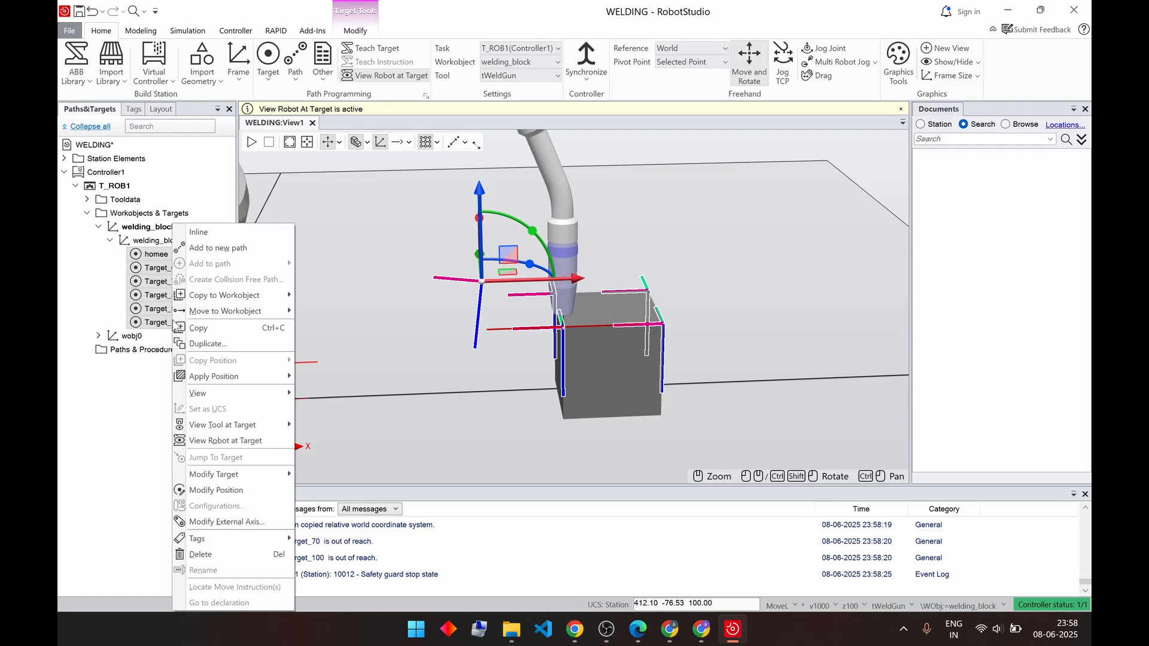
pyautogui.click(214, 247)
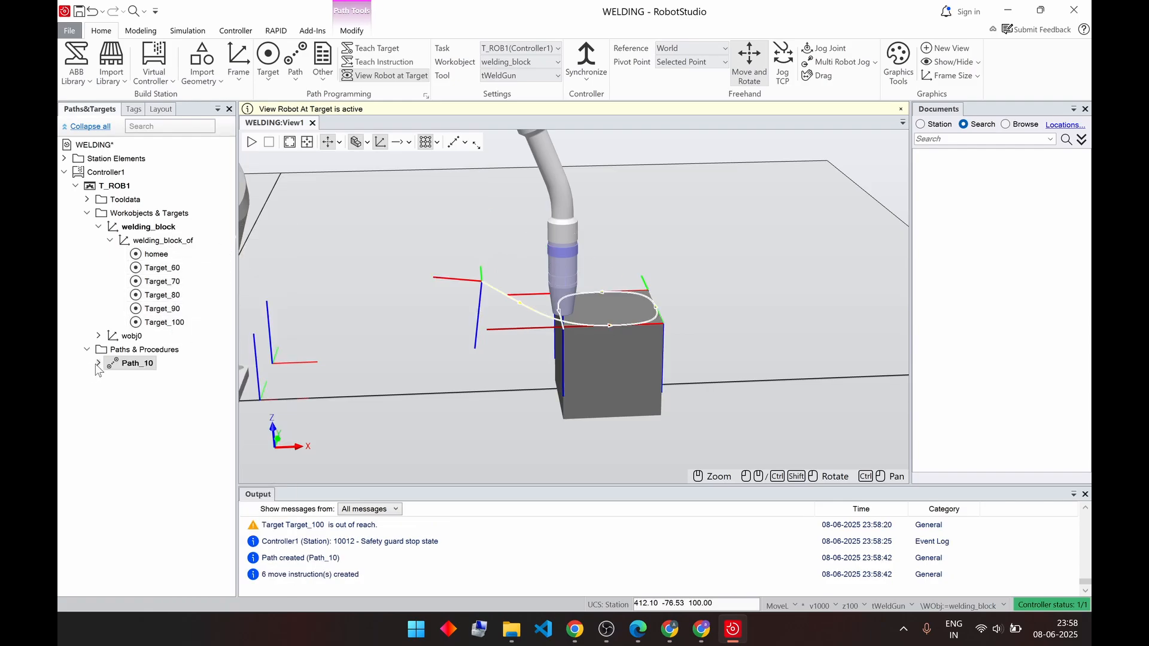
# Copy the MoveL homee instruction within Path_10 without creating new targets, and place the copy after MoveL Target_100.
pyautogui.click(155, 380)
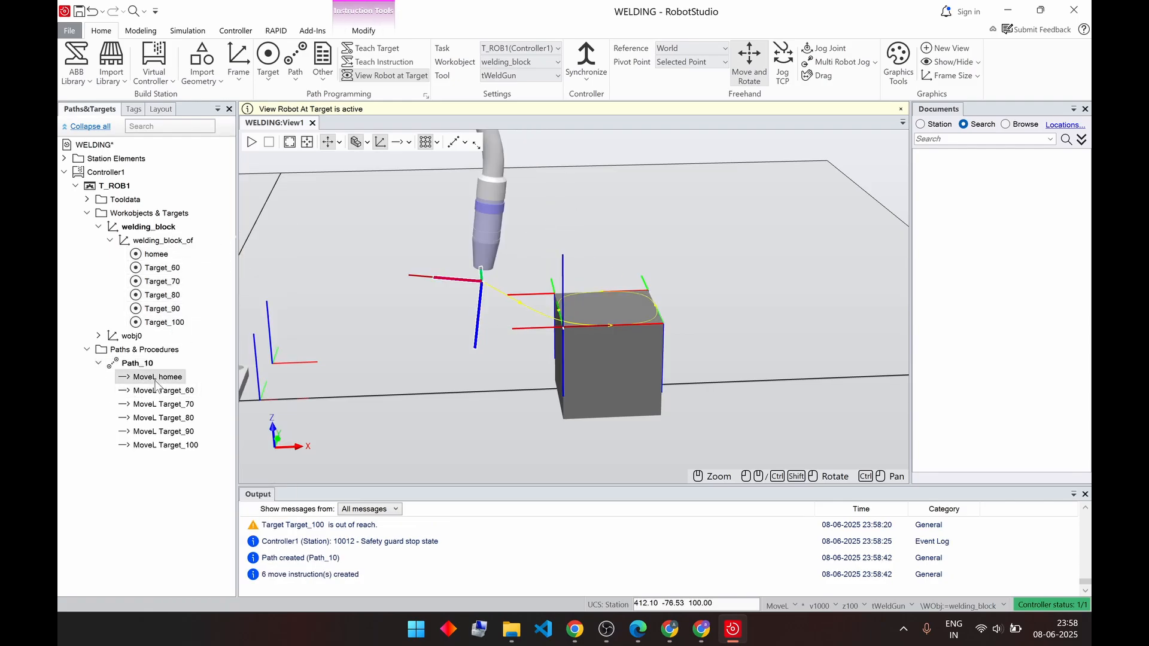
pyautogui.moveTo(155, 378); pyautogui.dragTo(134, 363)
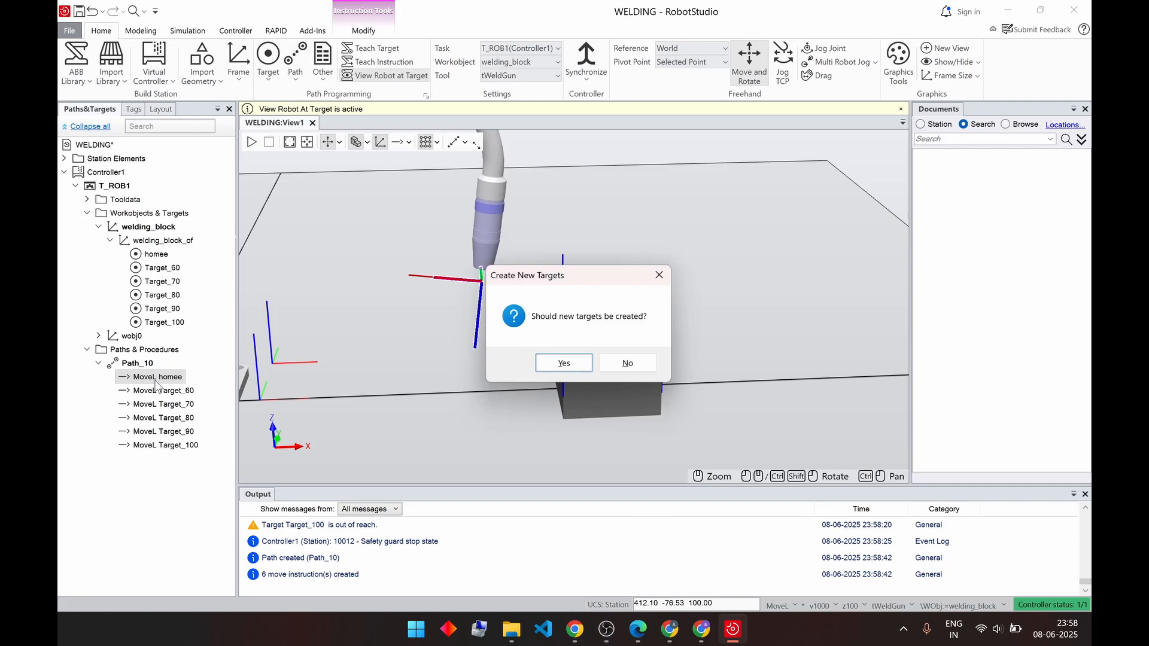
pyautogui.click(641, 361)
pyautogui.click(169, 394)
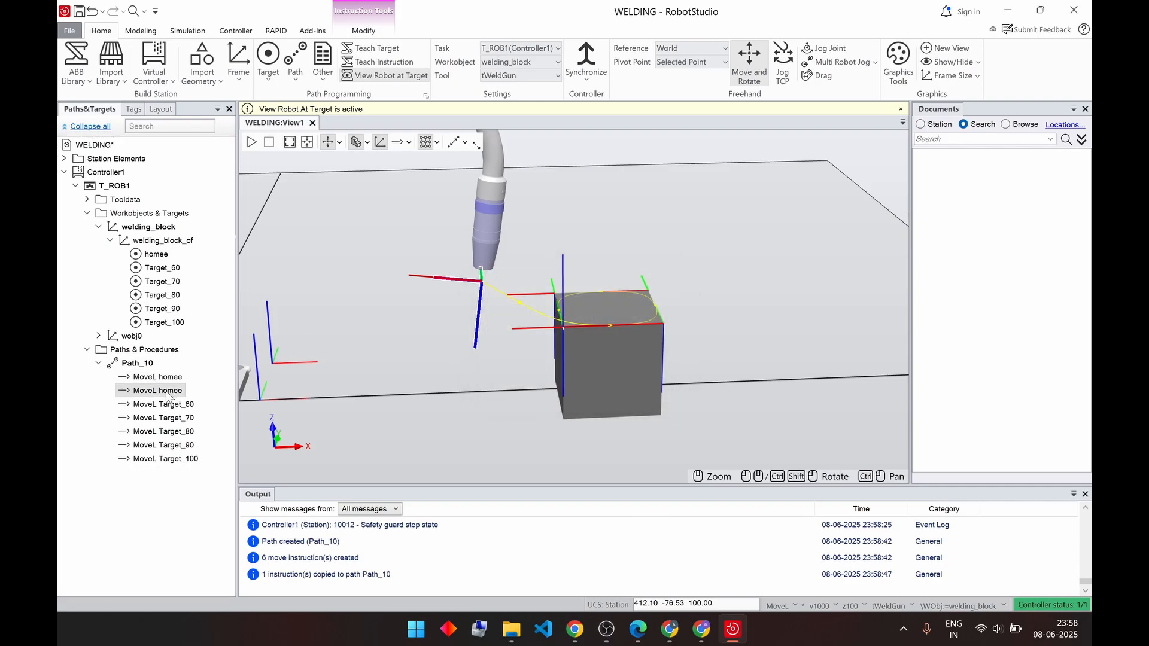
pyautogui.moveTo(168, 428); pyautogui.dragTo(173, 461)
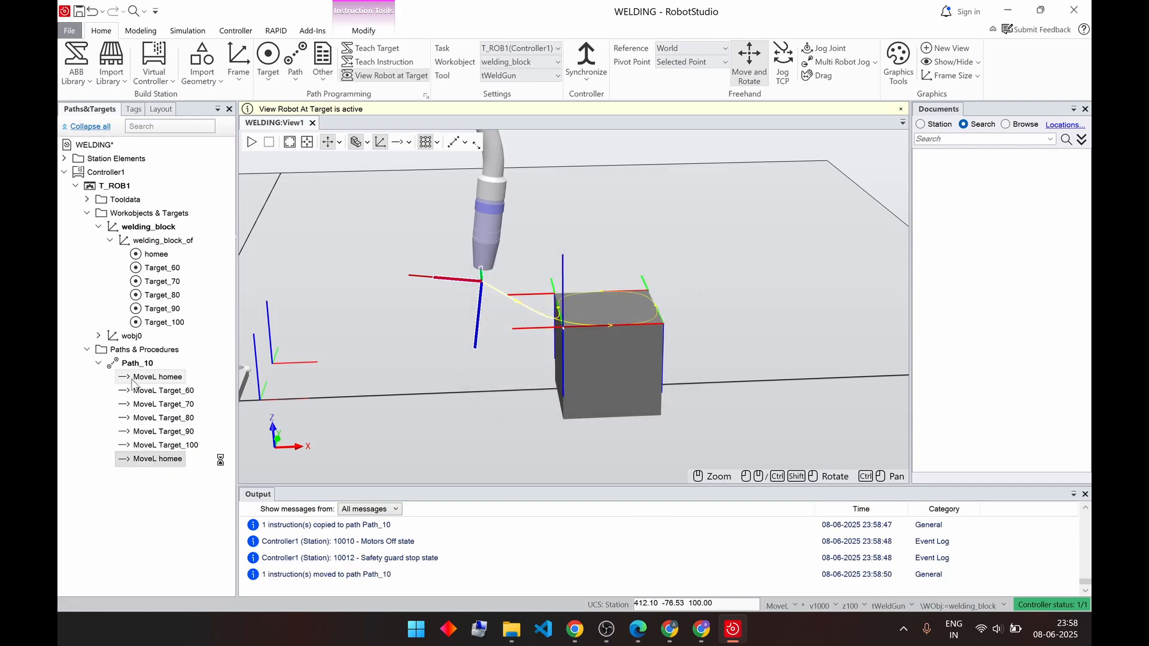
pyautogui.click(171, 459)
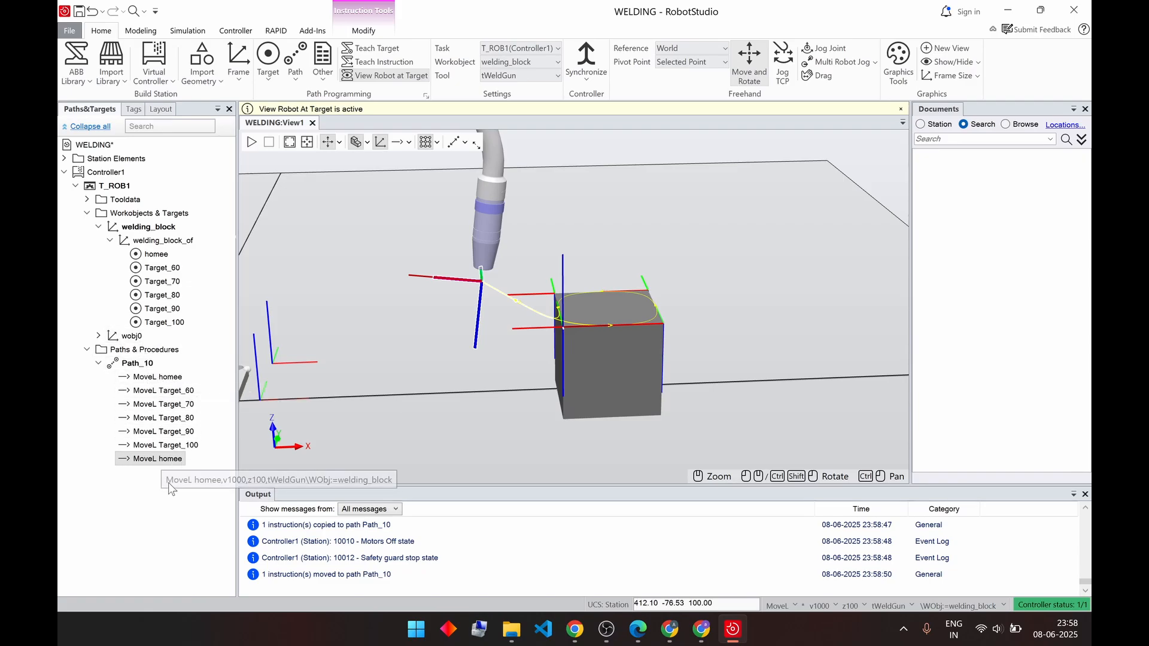
pyautogui.click(150, 489)
# Set the zone of all move instructions in Path_10 to fine.
pyautogui.click(158, 377)
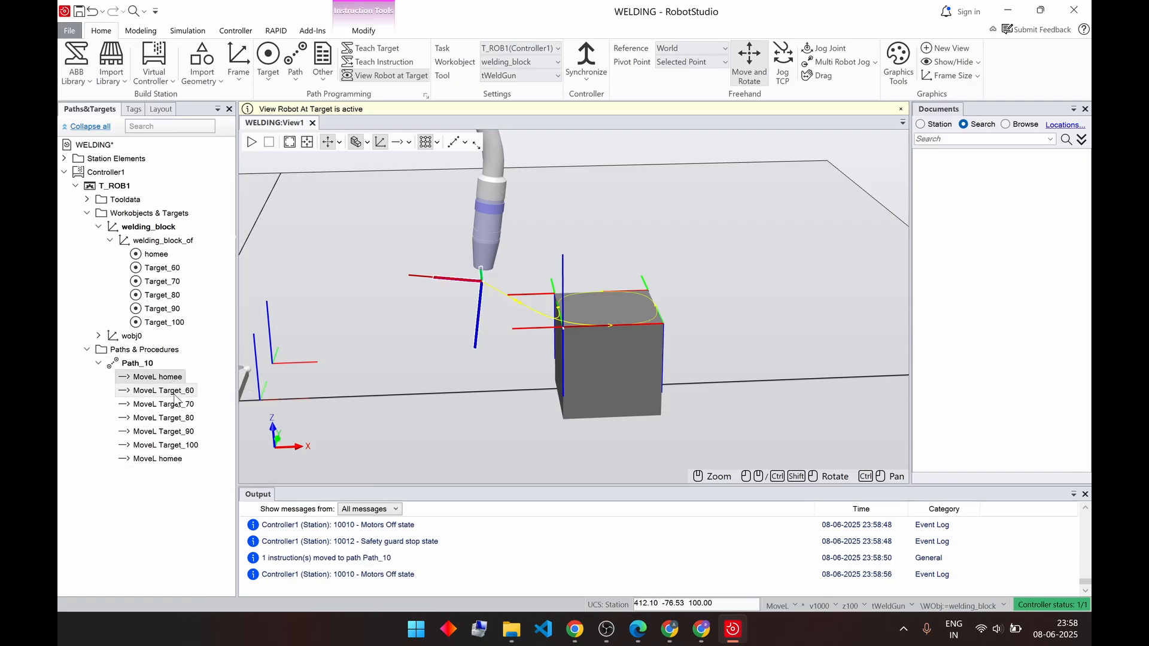
pyautogui.keyDown('shift'); pyautogui.click(170, 458); pyautogui.keyUp('shift')
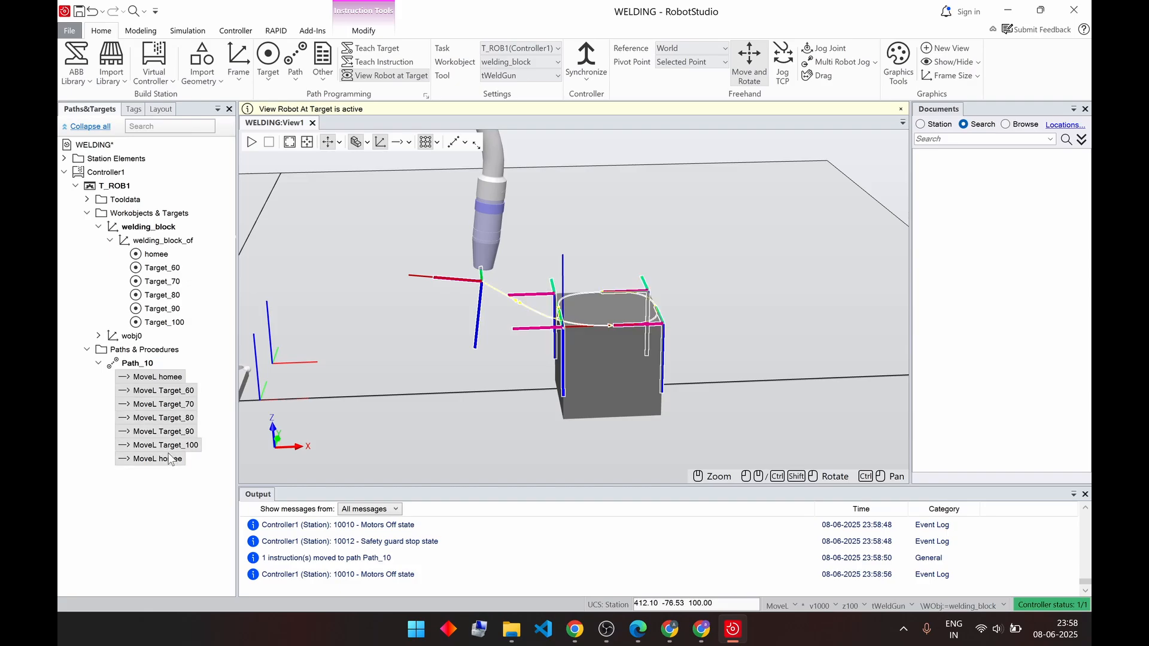
pyautogui.rightClick(169, 455)
pyautogui.moveTo(222, 371)
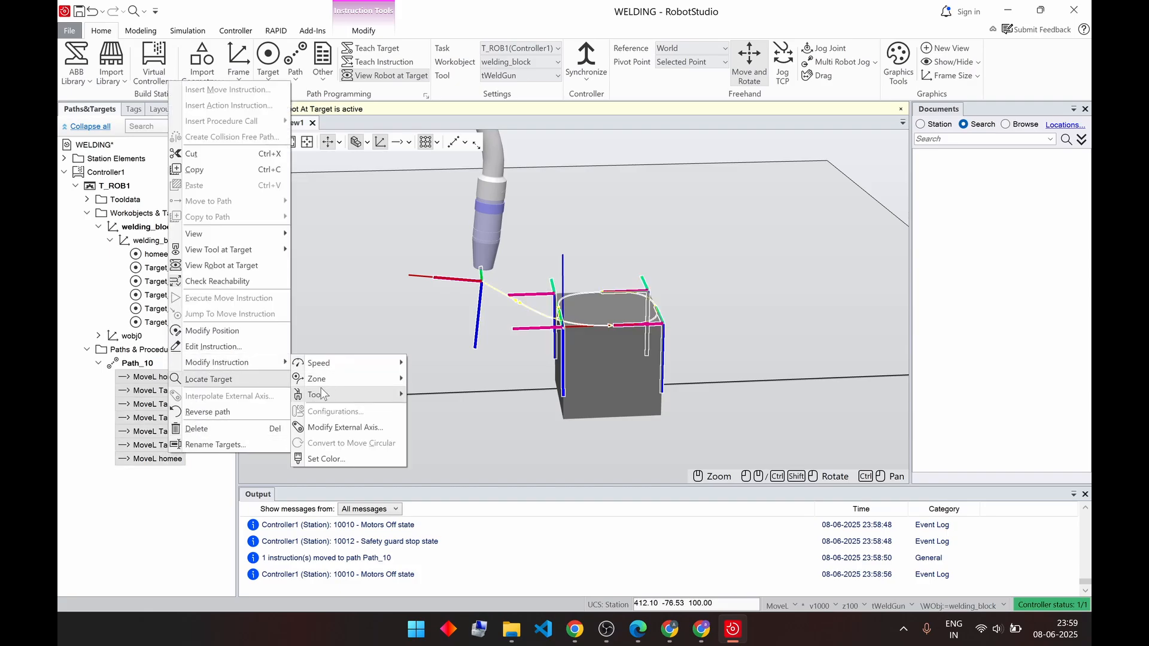
pyautogui.moveTo(338, 381)
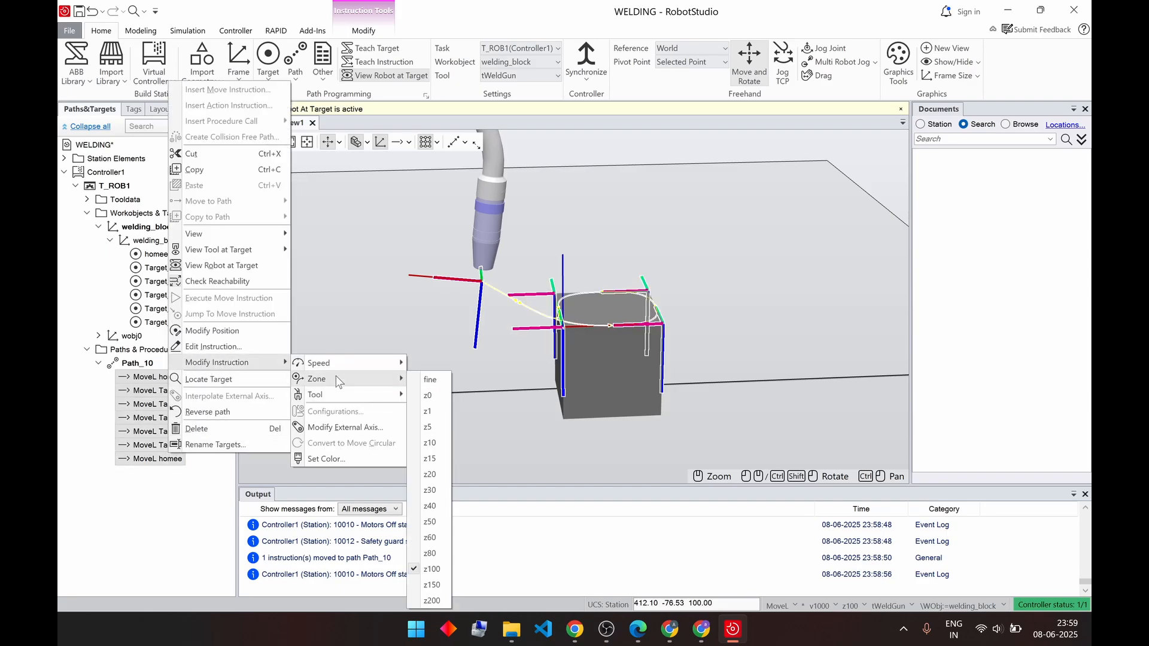
pyautogui.click(412, 379)
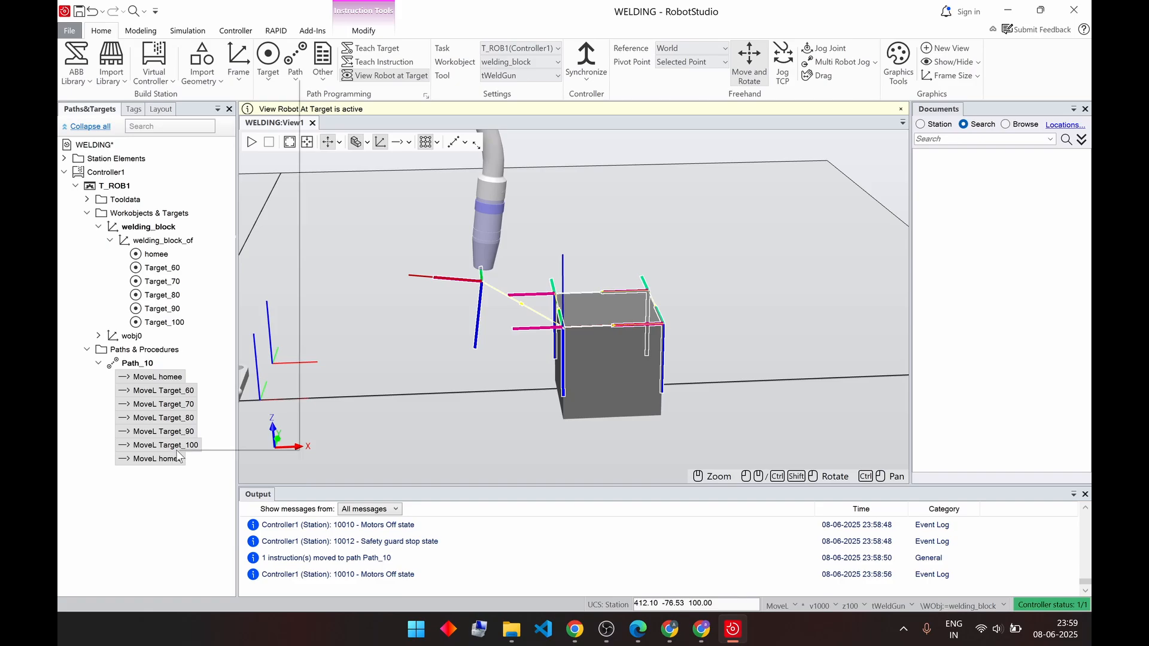
# Set the speed of all move instructions in Path_10 to v100.
pyautogui.rightClick(173, 455)
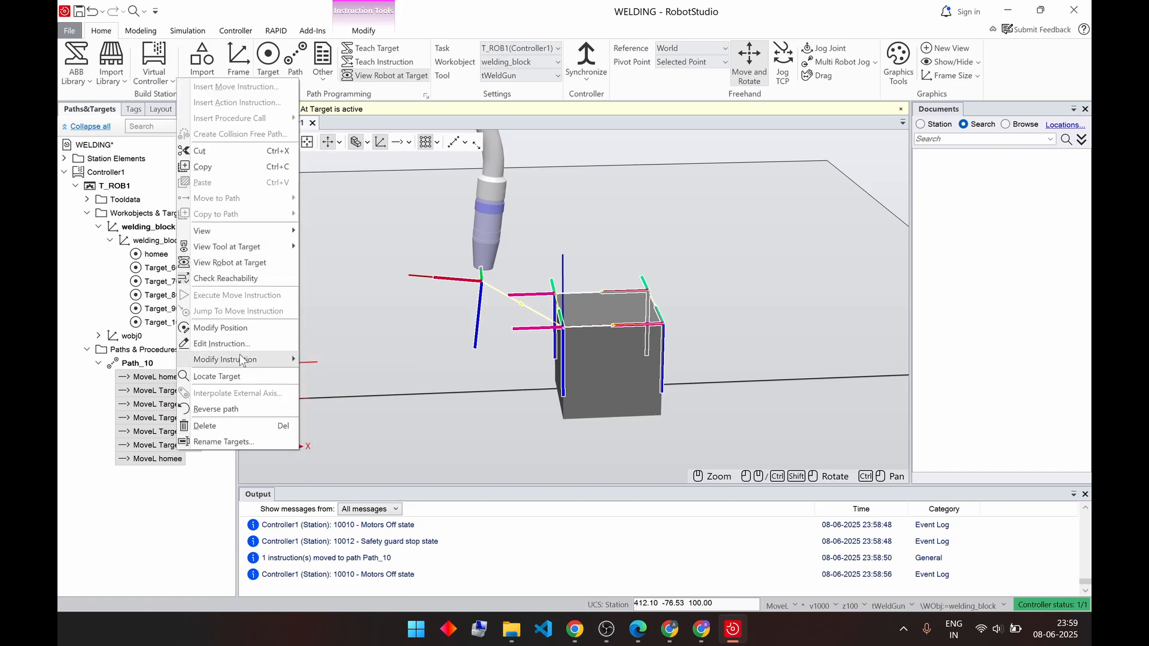
pyautogui.moveTo(261, 361)
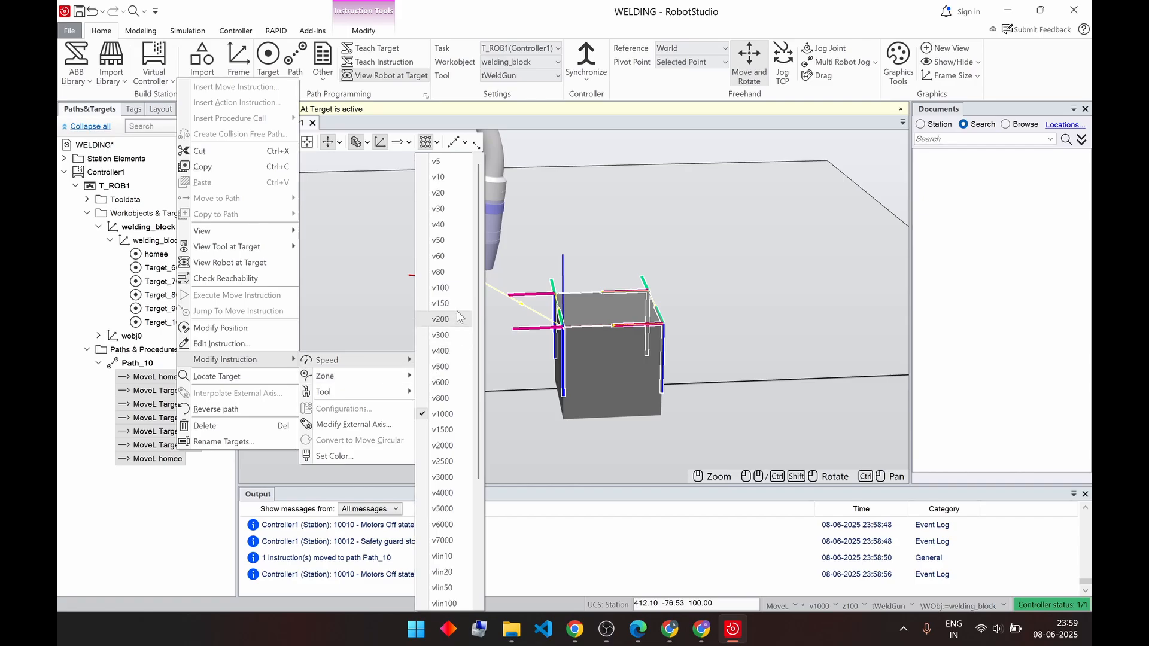
pyautogui.click(461, 292)
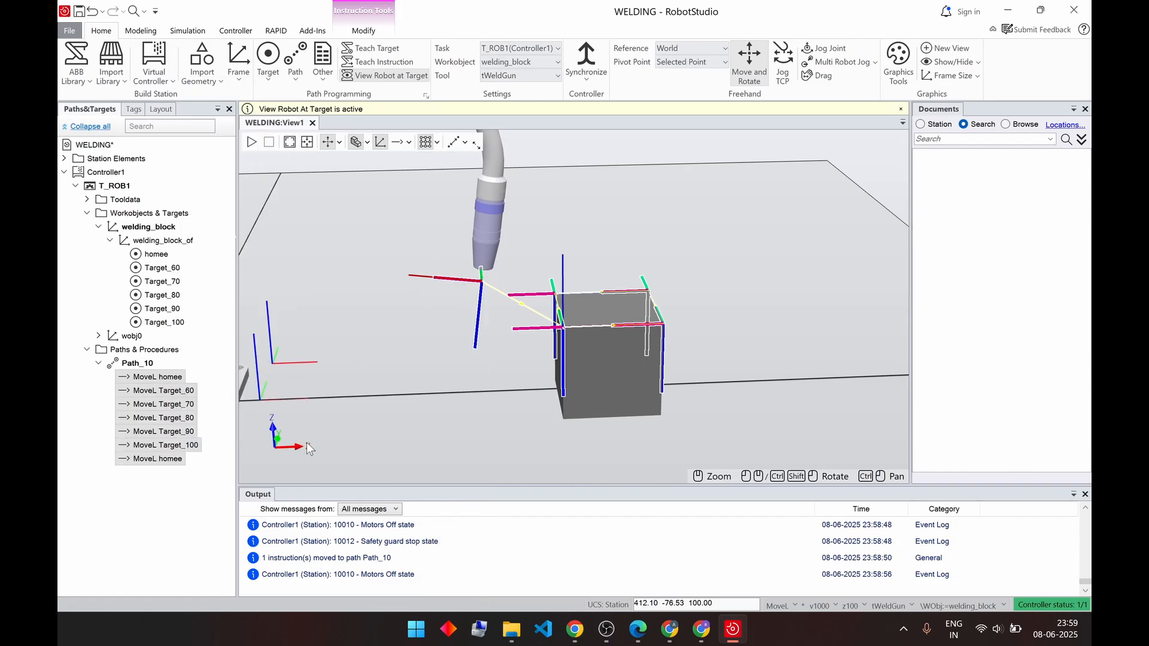
pyautogui.click(454, 411)
# Move the robot along Path_10 to check its motion around the block.
pyautogui.moveTo(694, 335)
pyautogui.keyDown('ctrl'); pyautogui.keyDown('shift'); pyautogui.mouseDown()
pyautogui.moveTo(752, 368)
pyautogui.moveTo(666, 350)
pyautogui.moveTo(697, 334)
pyautogui.moveTo(692, 312)
pyautogui.mouseUp(); pyautogui.keyUp('shift'); pyautogui.keyUp('ctrl')
pyautogui.scroll(-4, 691, 317)
pyautogui.scroll(3, 691, 322)
pyautogui.scroll(-2, 690, 323)
pyautogui.click(137, 363)
pyautogui.rightClick(141, 369)
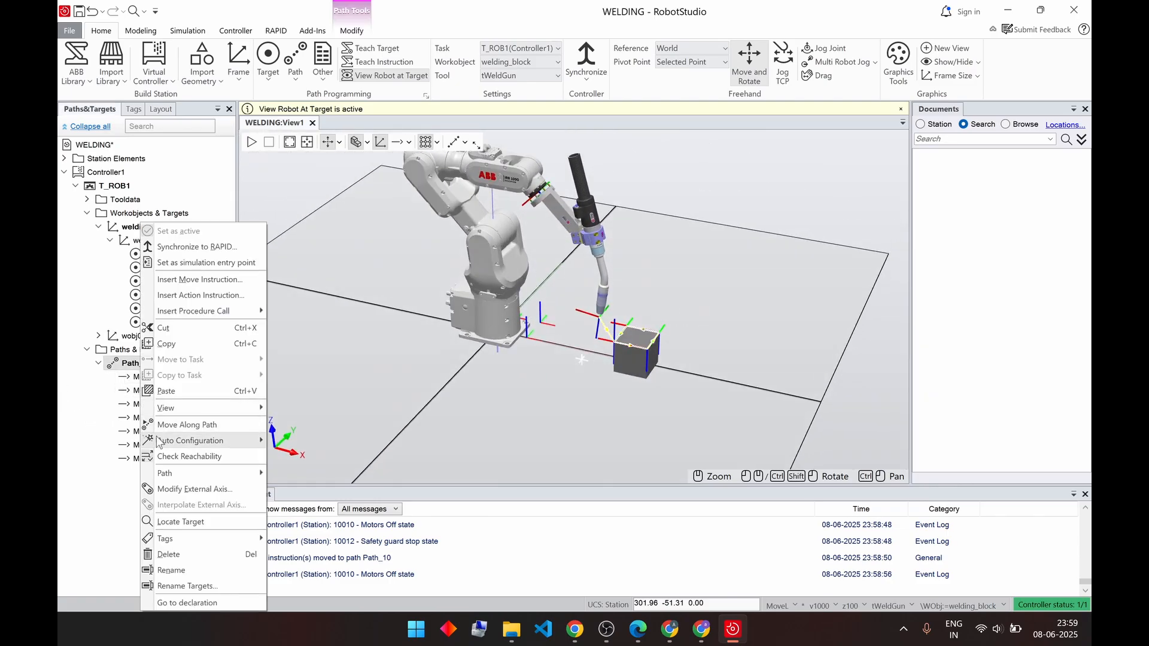
pyautogui.click(173, 424)
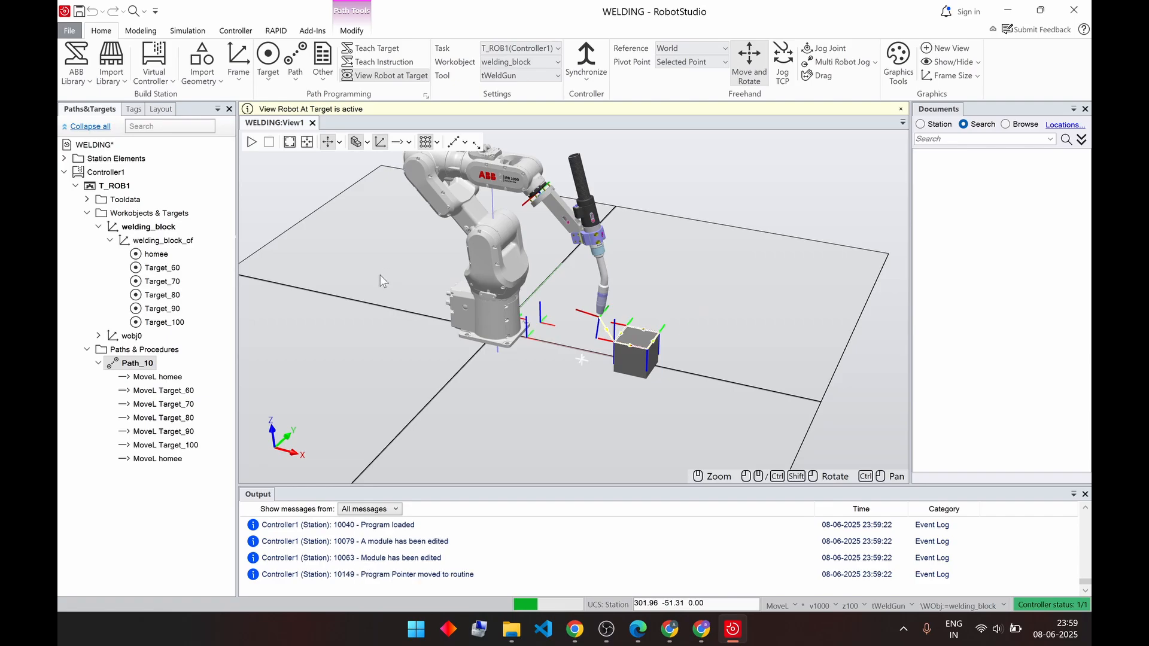
pyautogui.press('F5')
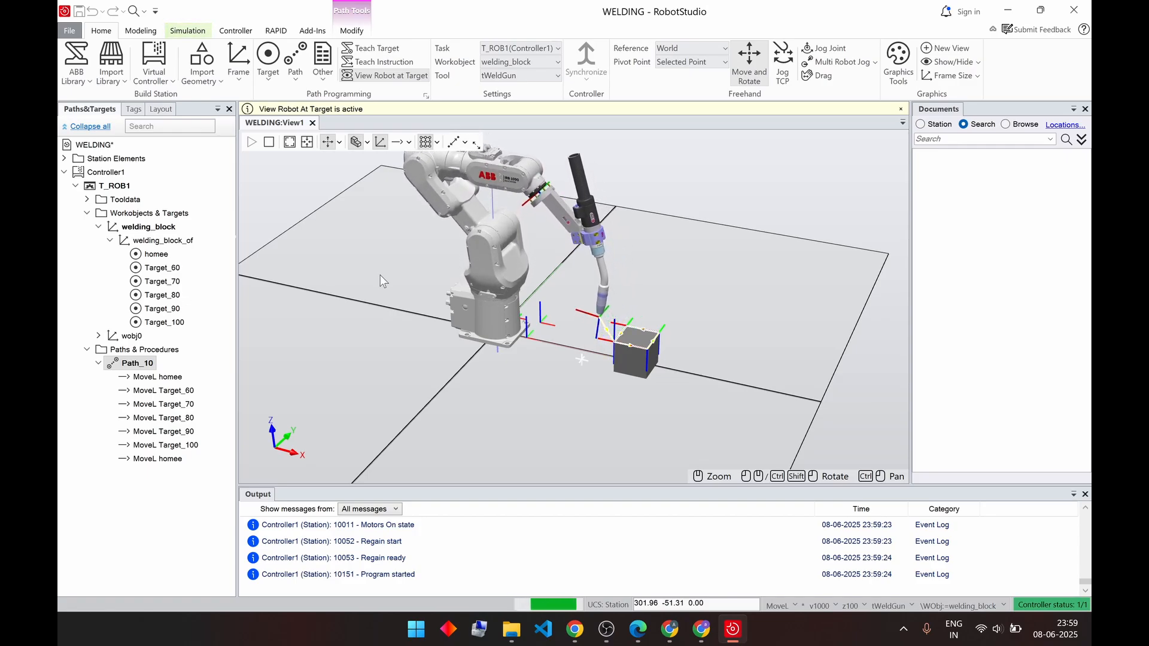
# Synchronize Path_10 with its targets, the tool data and the work objects to RAPID in Module1.
pyautogui.click(586, 69)
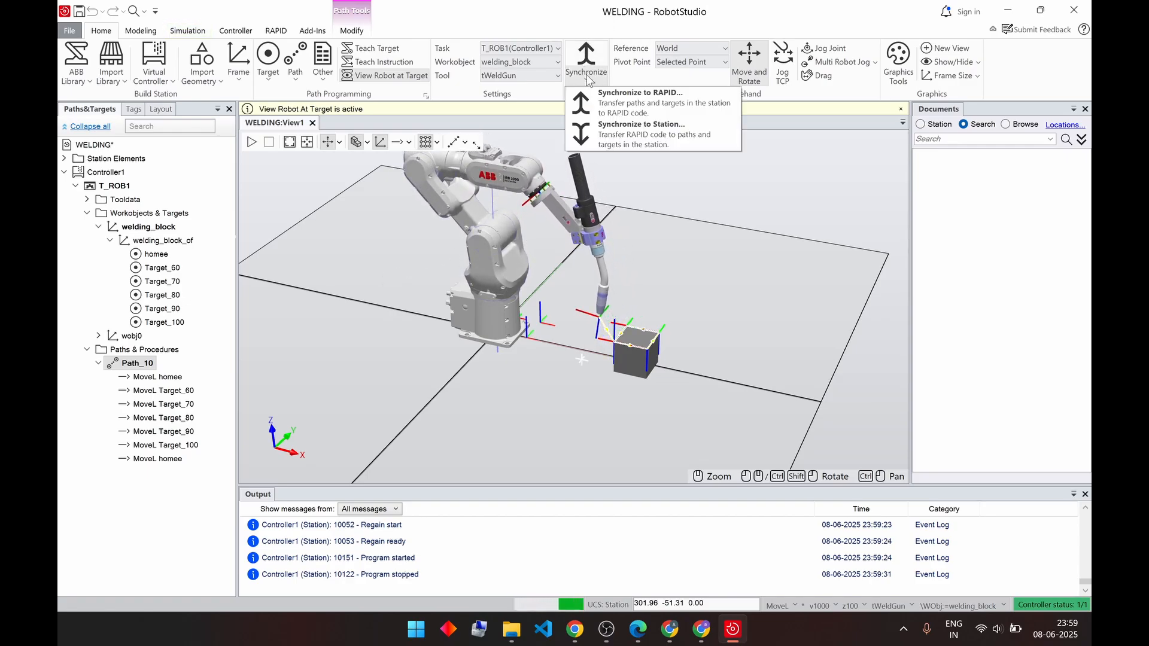
pyautogui.click(603, 103)
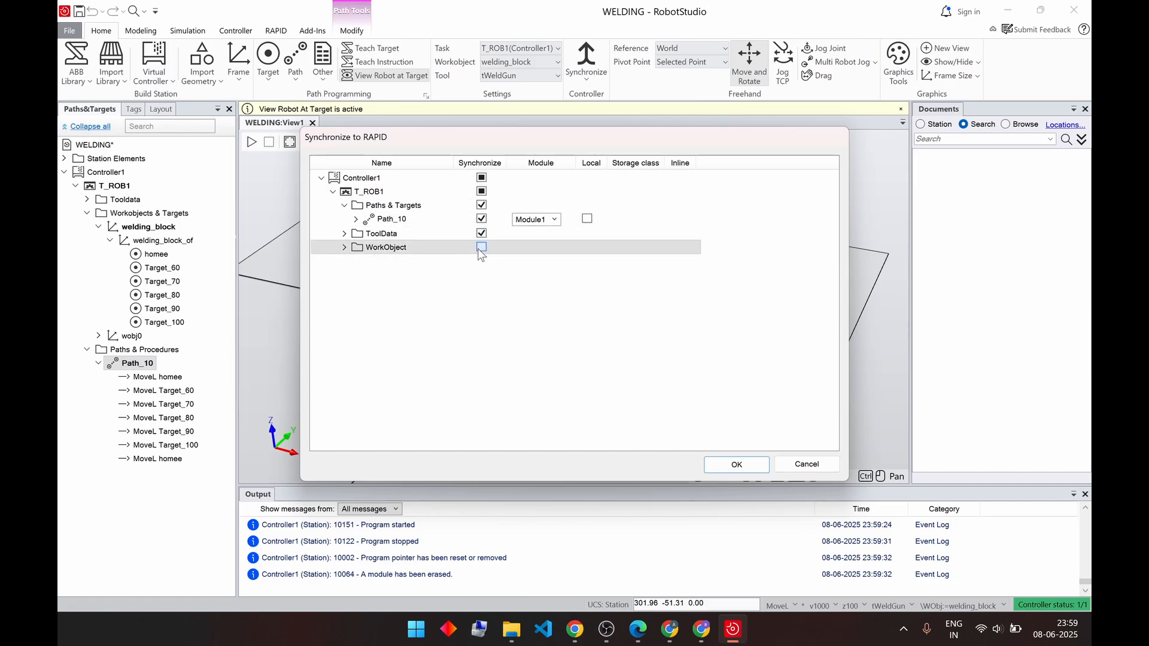
pyautogui.click(736, 464)
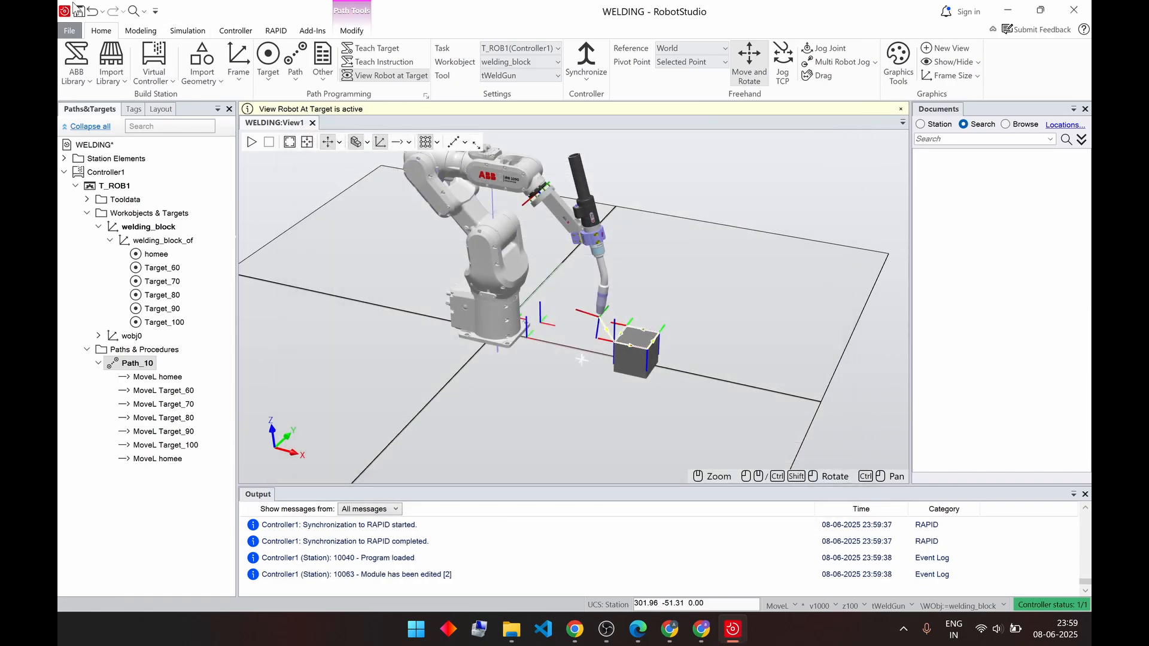
# Add the call "Path_10;" to the main procedure of T_ROB1's Module1 and apply the code change.
pyautogui.click(278, 31)
pyautogui.click(74, 219)
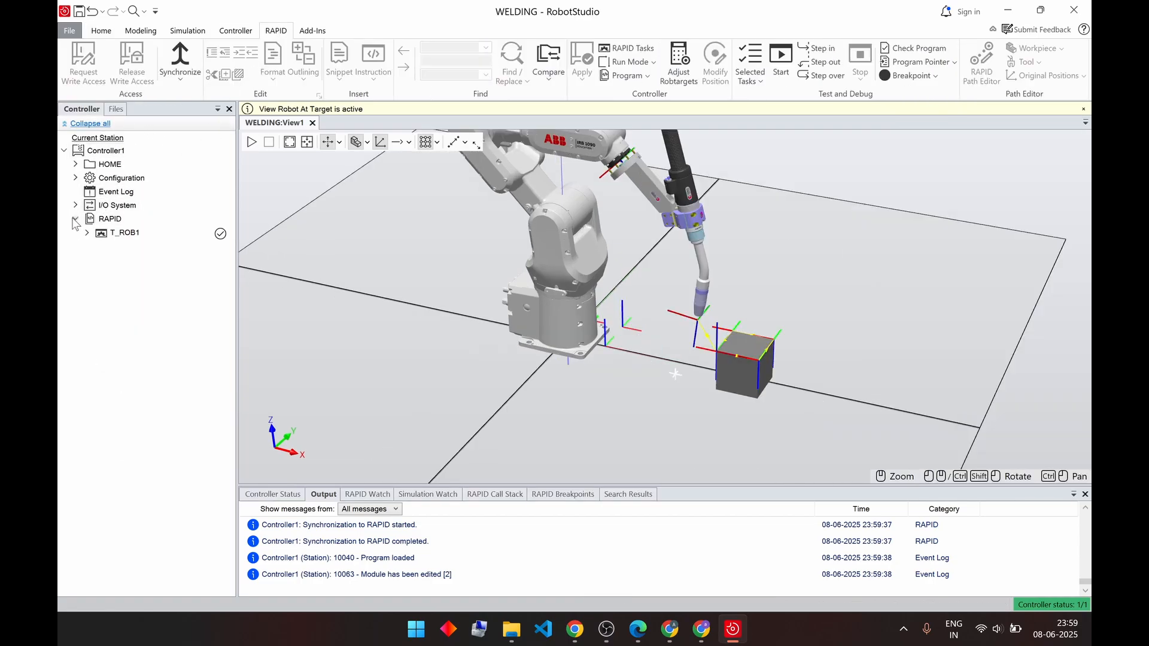
pyautogui.click(87, 233)
pyautogui.doubleClick(136, 273)
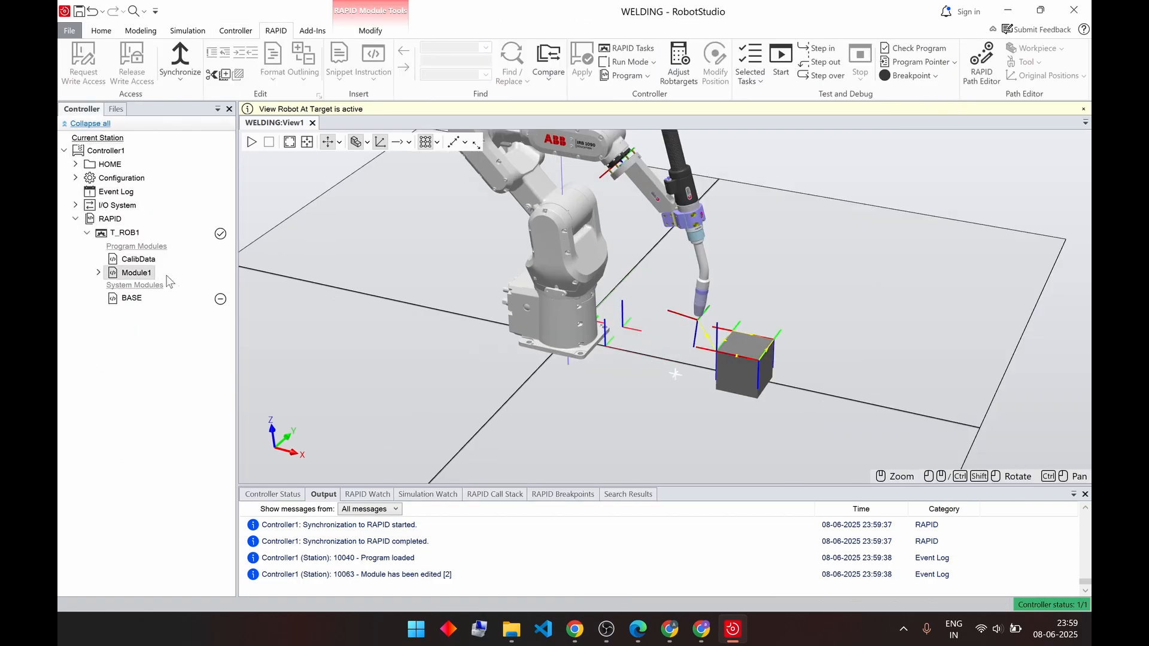
pyautogui.scroll(-7, 340, 336)
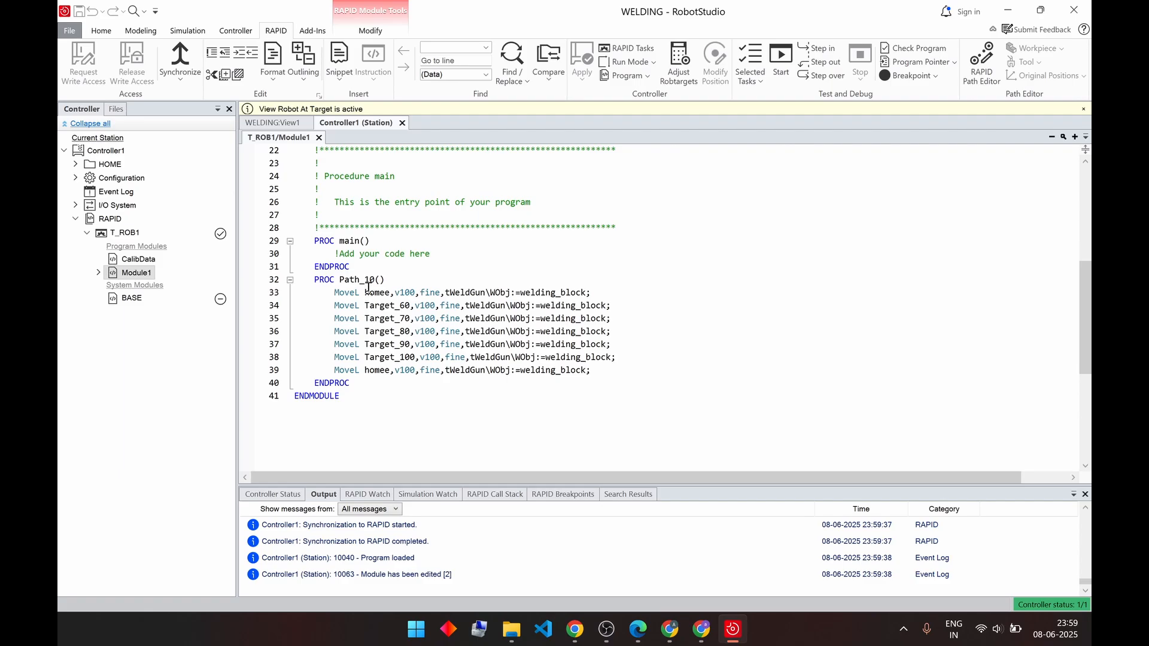
pyautogui.doubleClick(368, 284)
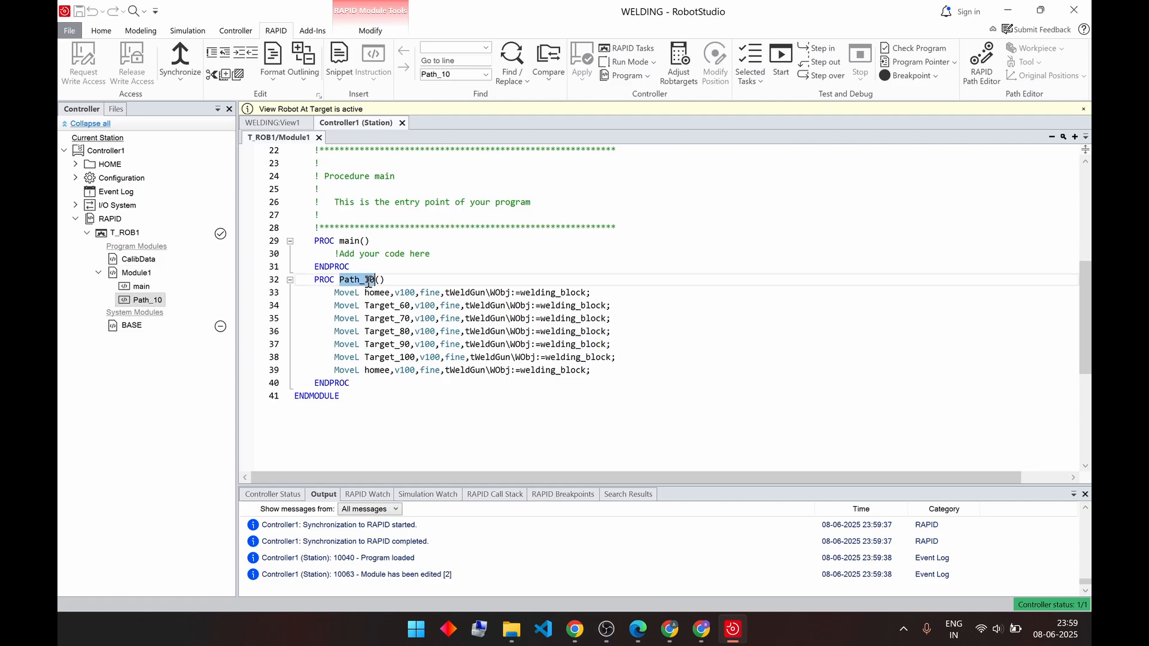
pyautogui.click(392, 242)
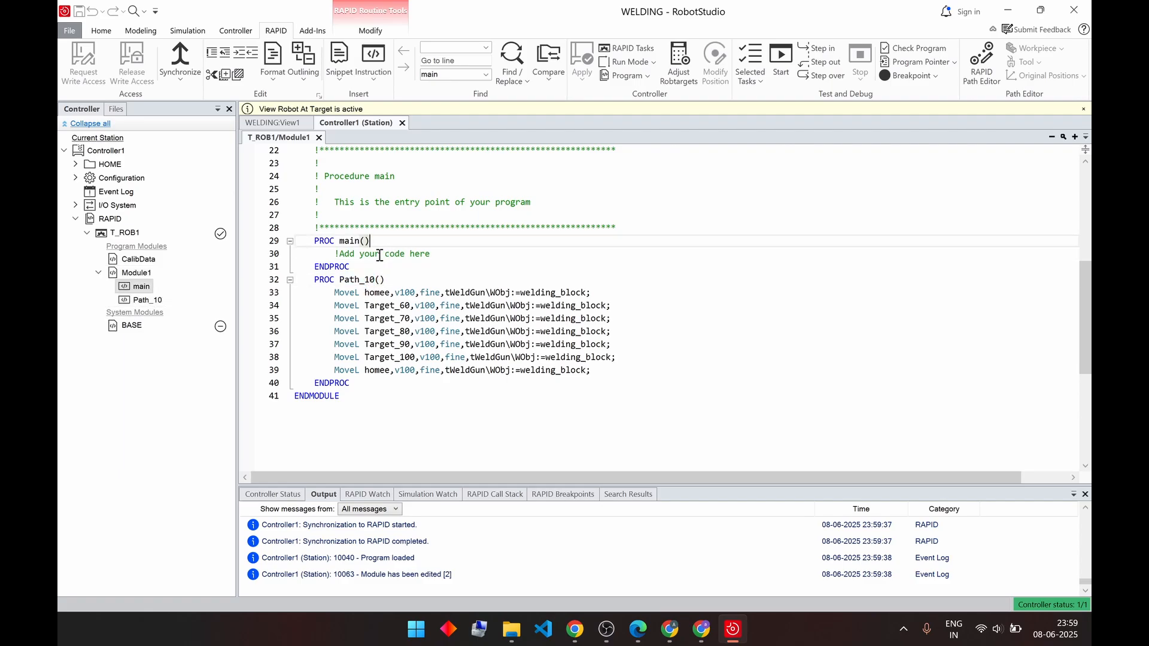
pyautogui.press('Return')
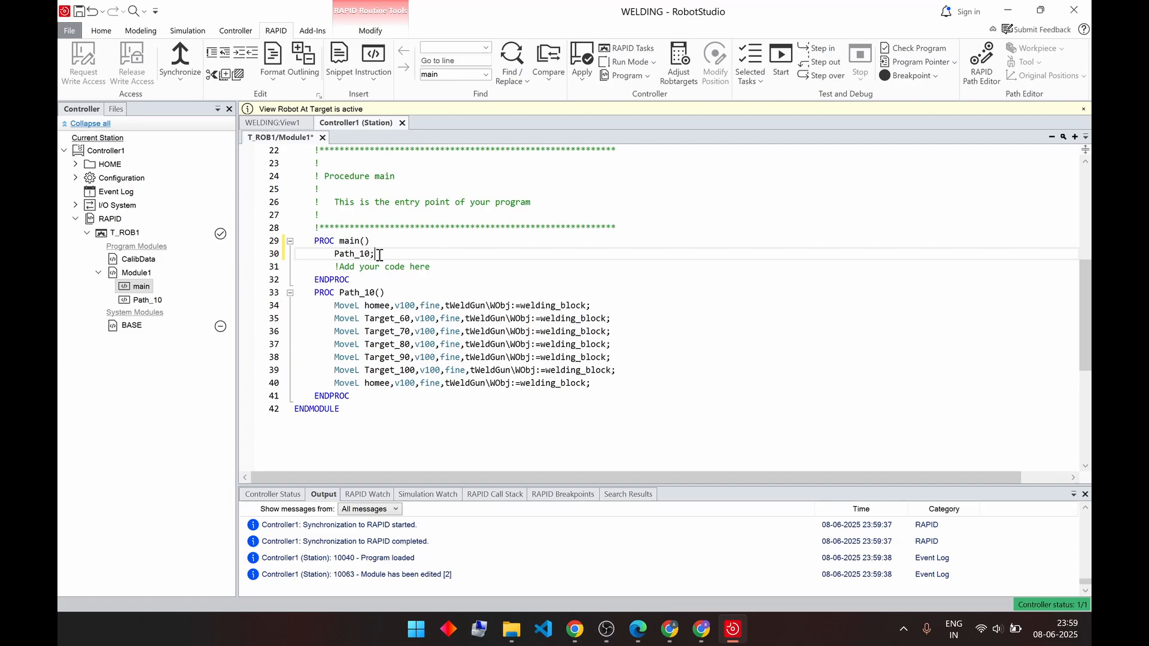
pyautogui.click(581, 60)
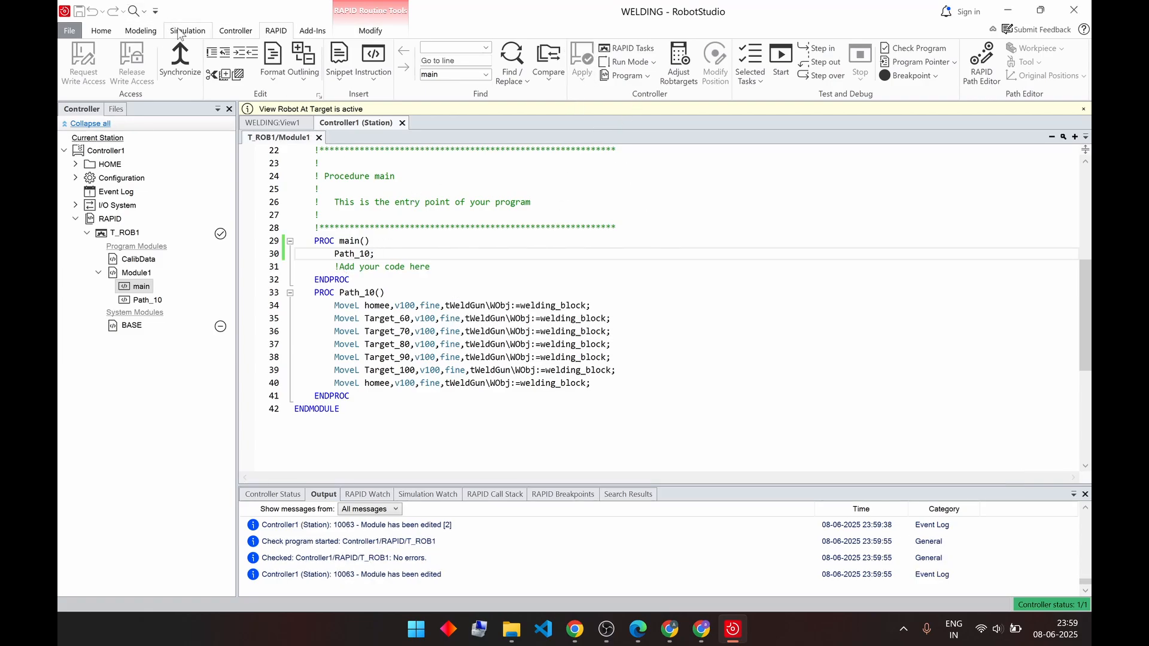
# Run the station simulation with the whole robot and block in view to watch the welding path.
pyautogui.click(179, 29)
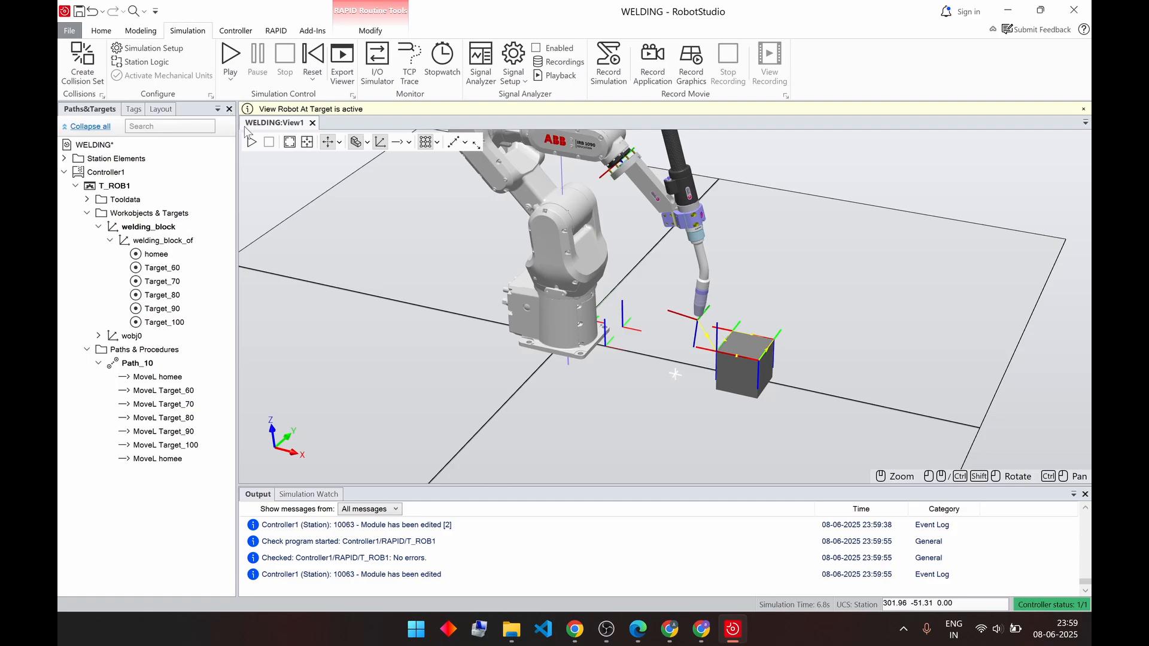
pyautogui.click(289, 142)
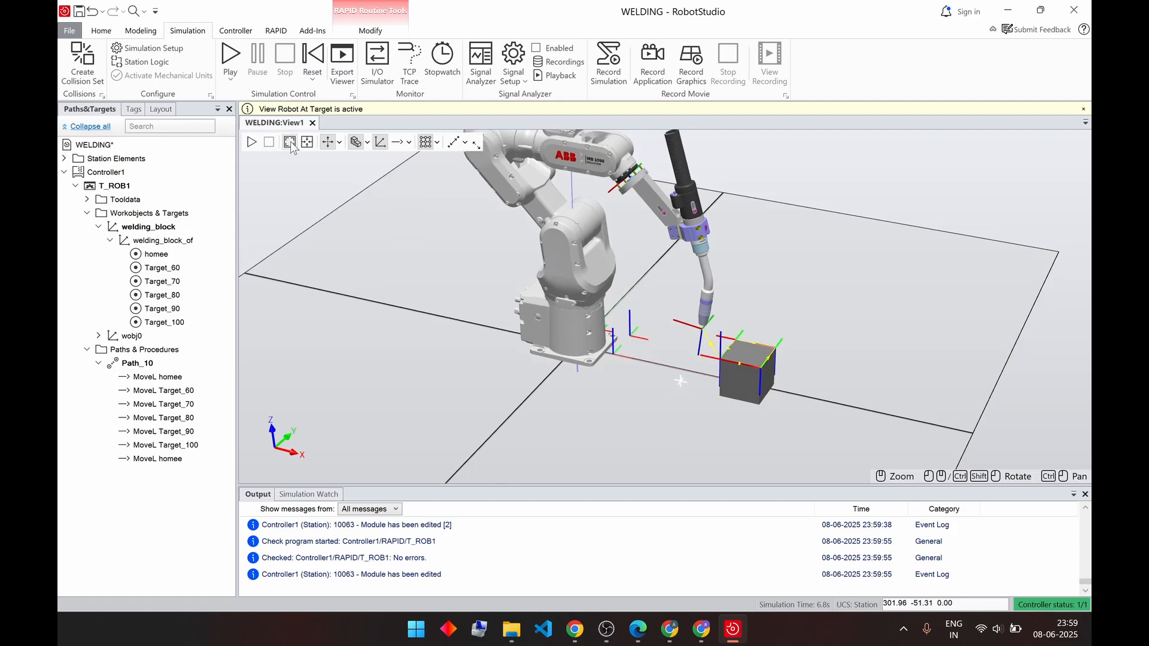
pyautogui.click(230, 54)
pyautogui.scroll(1, 795, 358)
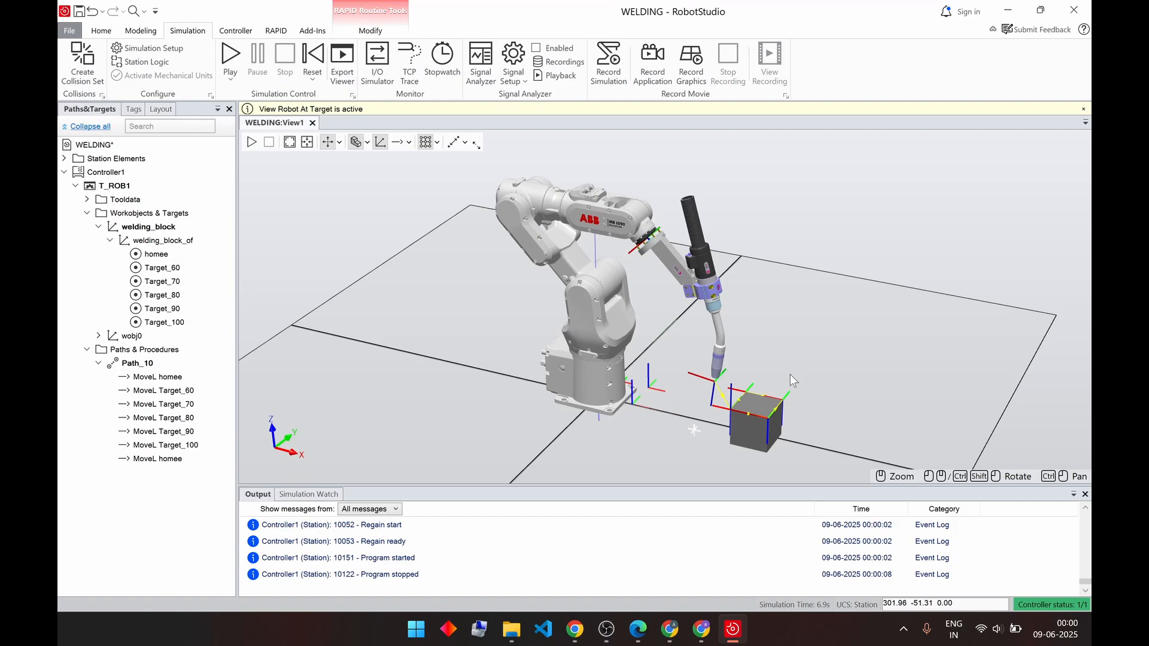
pyautogui.scroll(1, 790, 375)
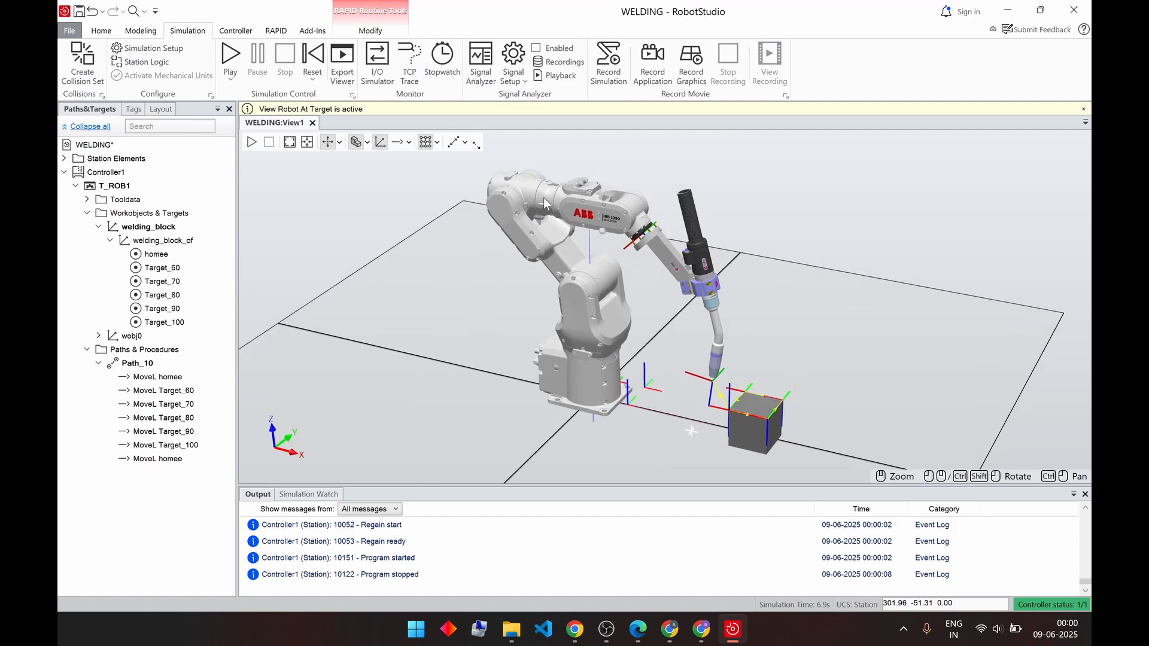